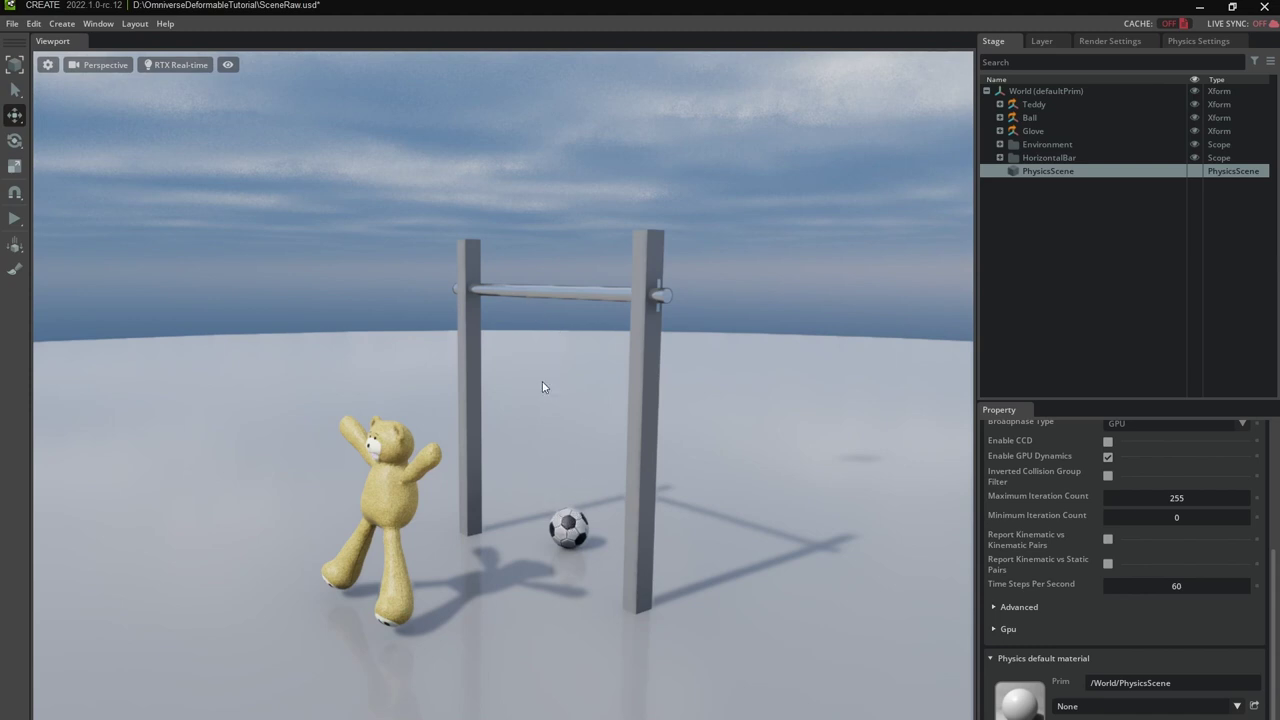
# Step: Run the simulation, fling the soft teddy up and drop the ball, then stop to reset
pyautogui.click(15, 218)
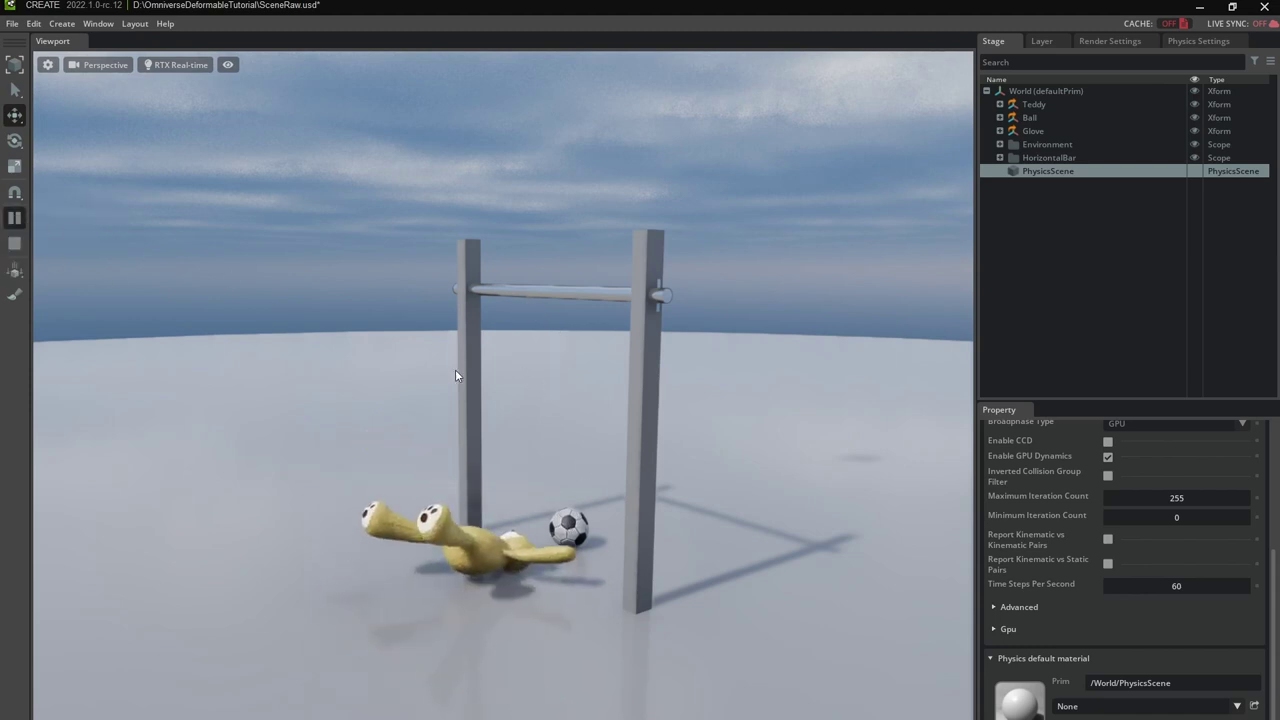
pyautogui.keyDown('shift'); pyautogui.moveTo(456, 474); pyautogui.dragTo(335, 420); pyautogui.keyUp('shift')
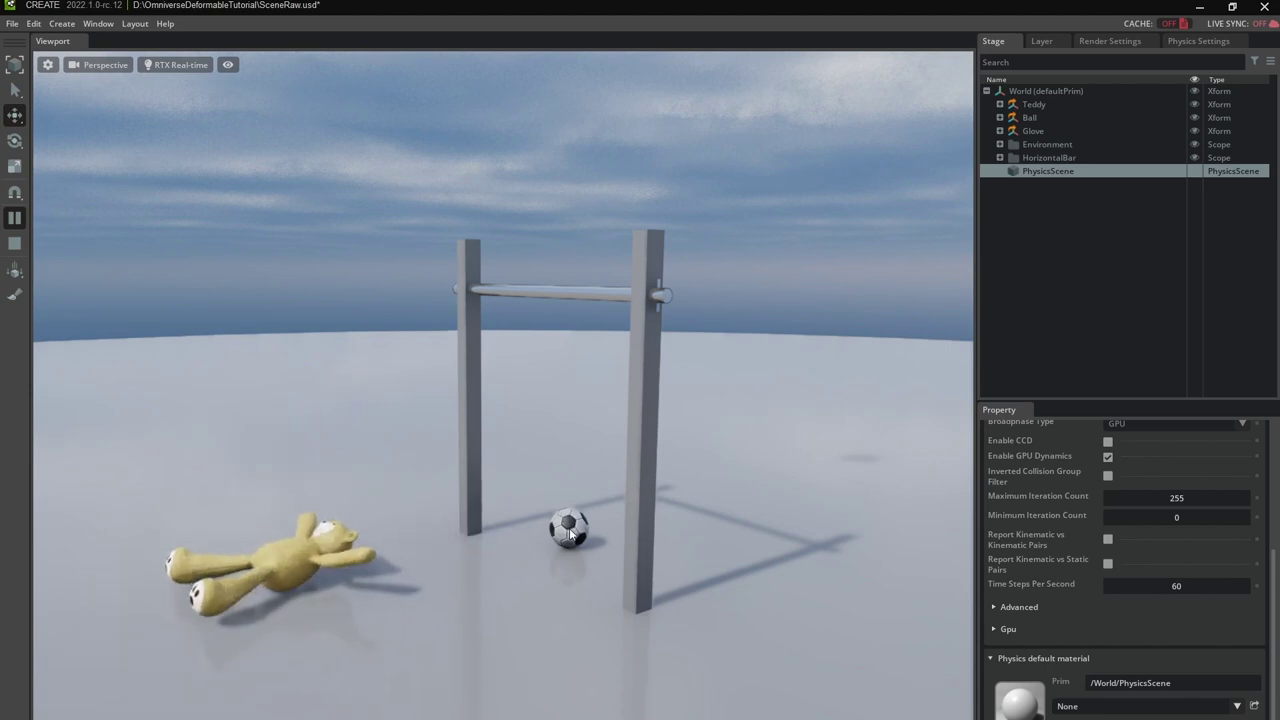
pyautogui.keyDown('shift'); pyautogui.moveTo(570, 535); pyautogui.dragTo(571, 430); pyautogui.keyUp('shift')
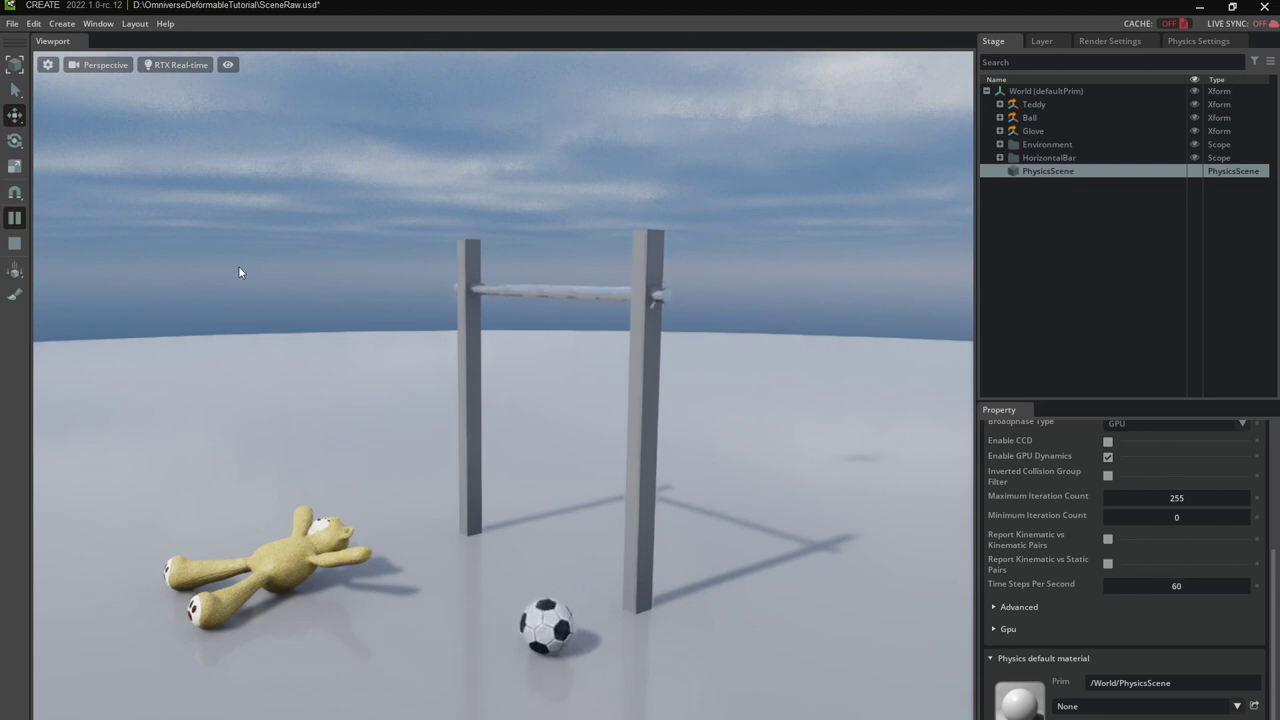
pyautogui.click(14, 243)
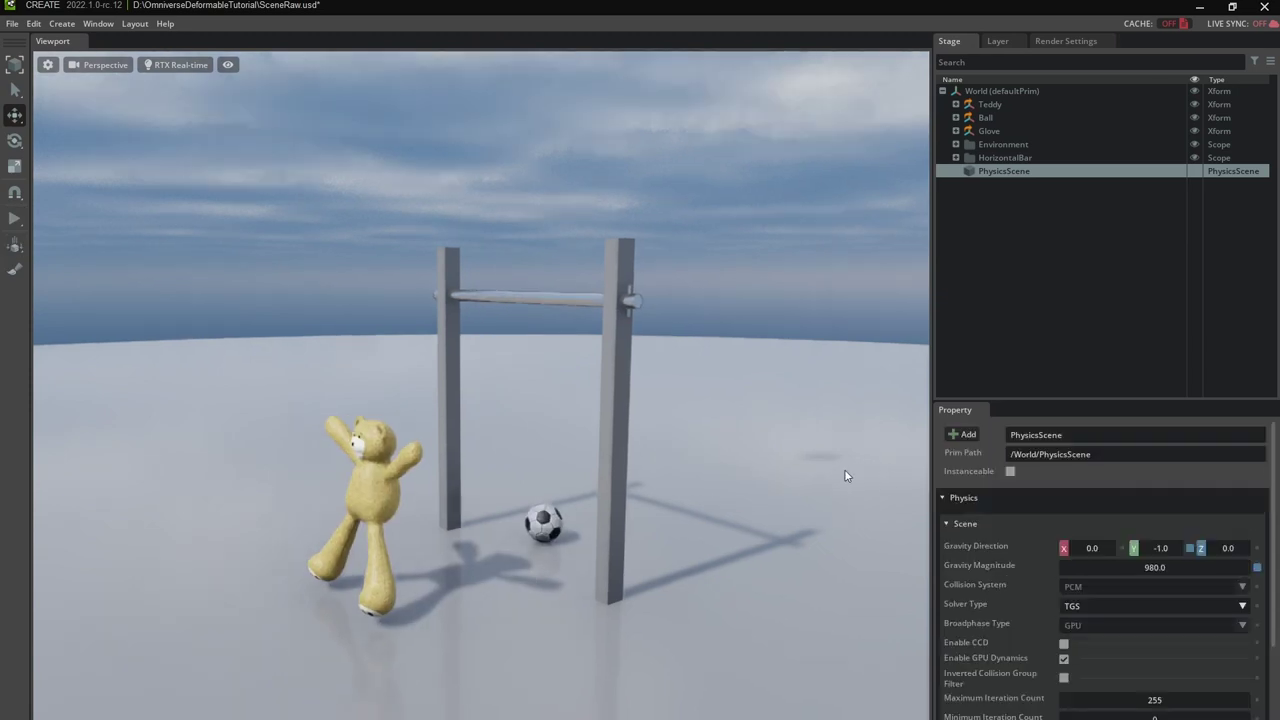
# Step: Select TeddyMesh and remove its Rigid Body component, confirming the removal
pyautogui.click(380, 438)
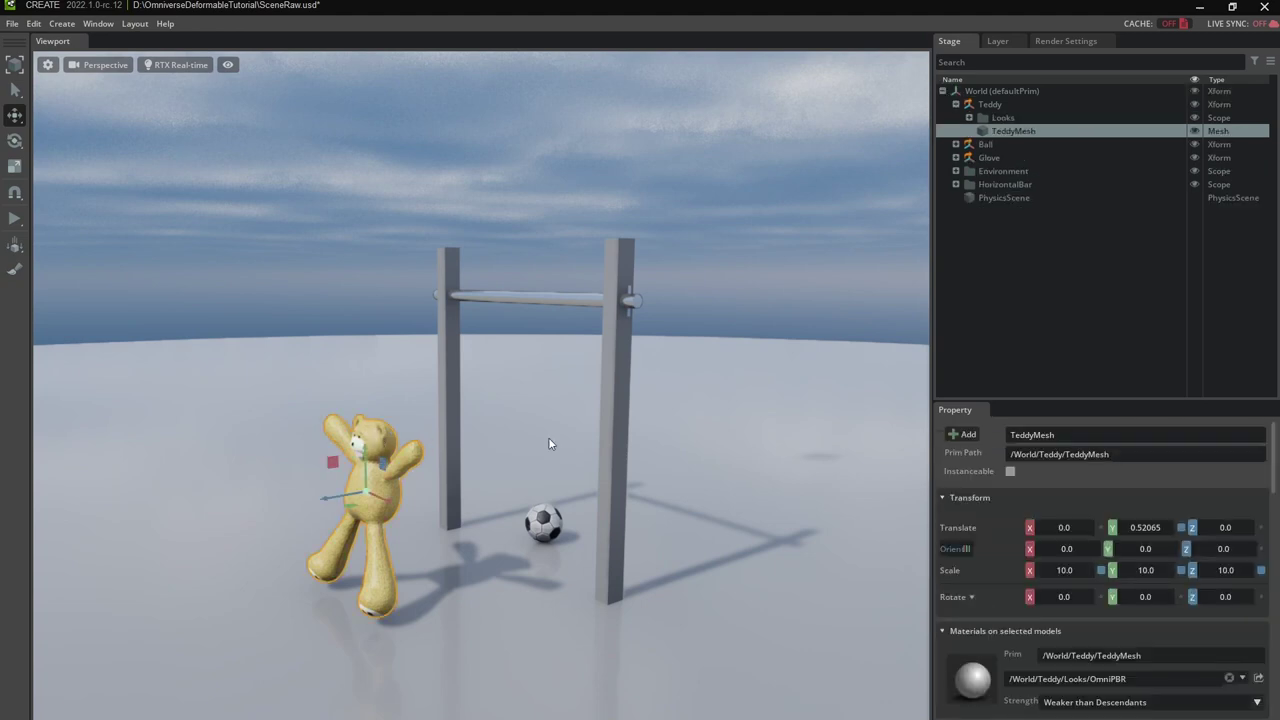
pyautogui.scroll(-4, 1133, 575)
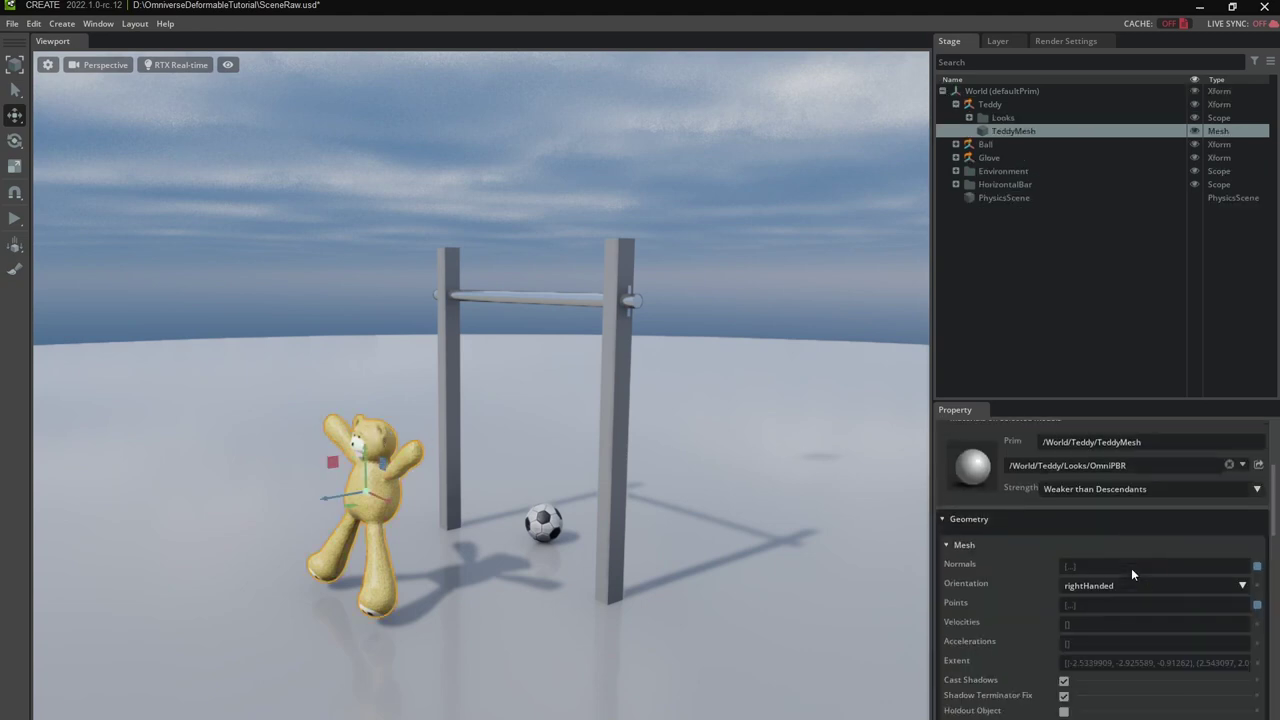
pyautogui.click(943, 520)
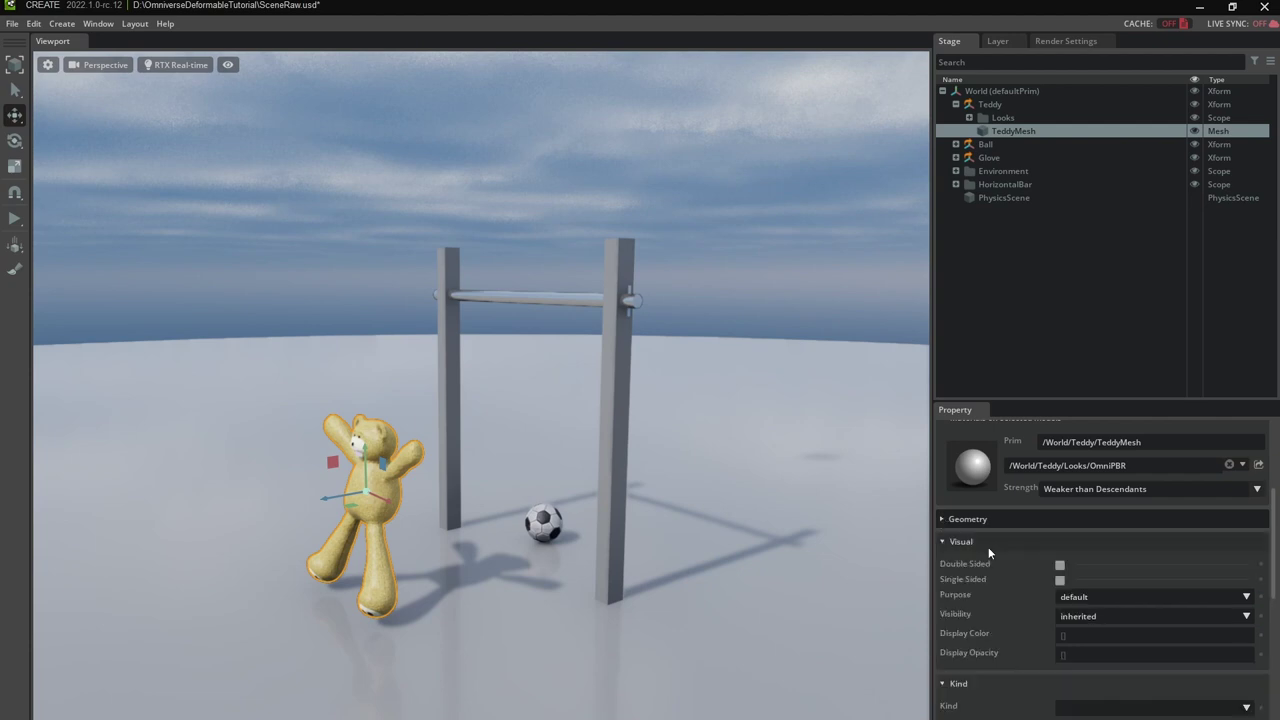
pyautogui.click(947, 541)
pyautogui.scroll(-2, 990, 562)
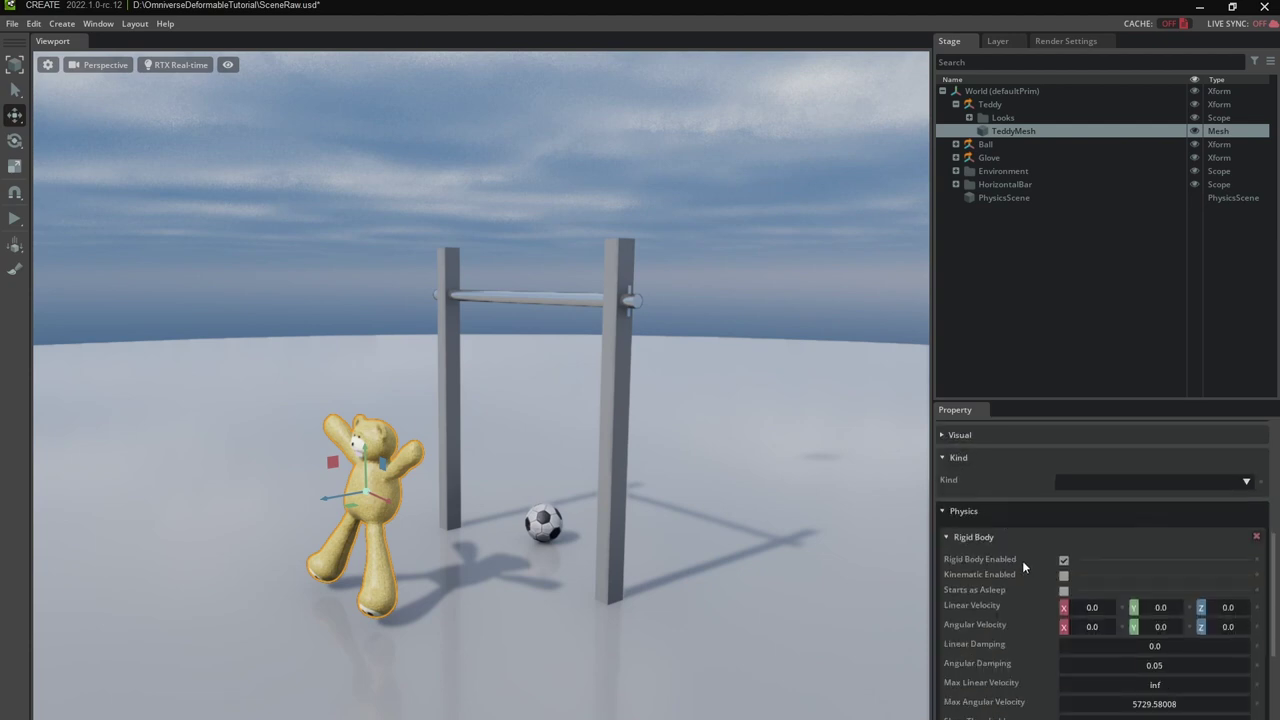
pyautogui.click(1256, 538)
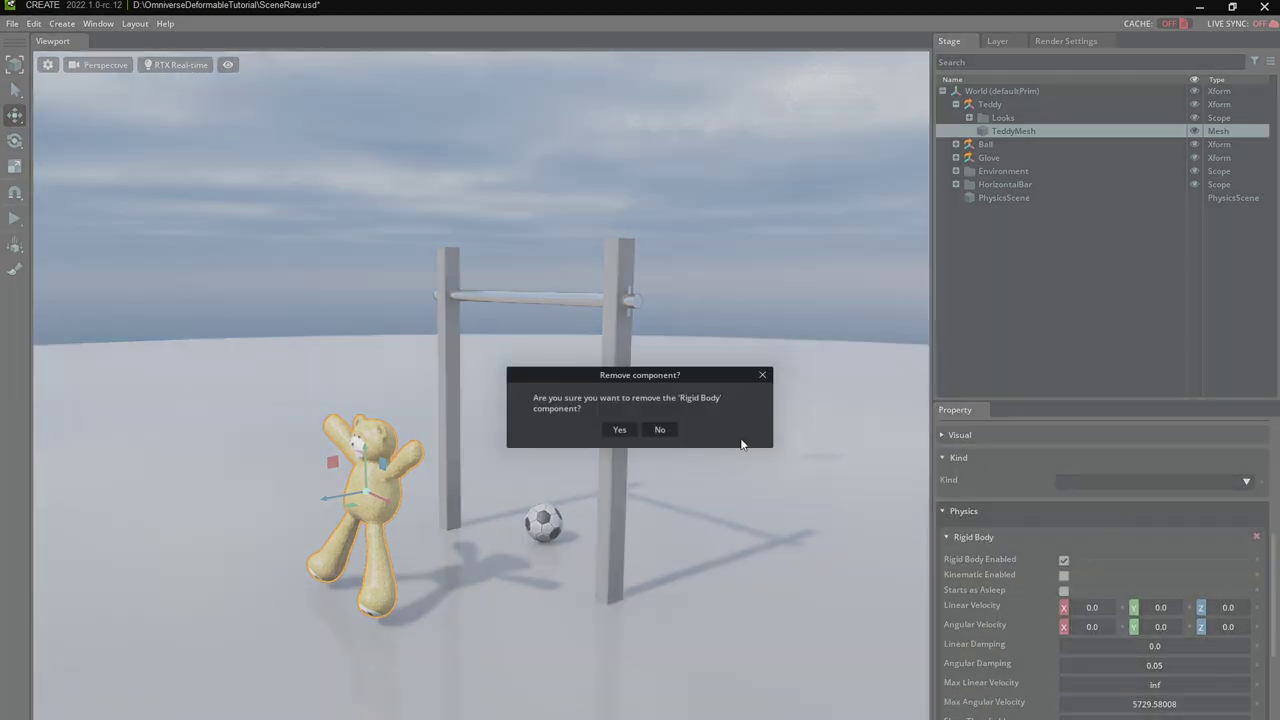
pyautogui.click(620, 430)
# Step: Remove the teddy's Collider component too, confirming the removal
pyautogui.scroll(-1, 1207, 574)
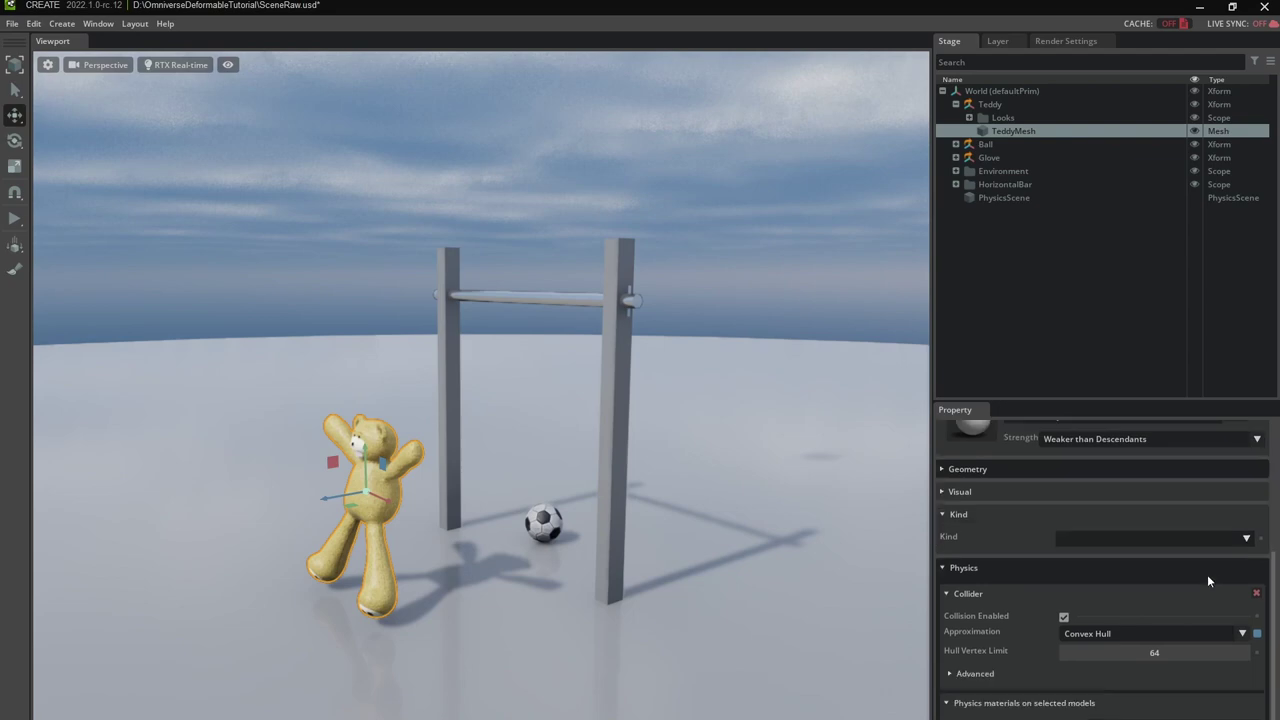
pyautogui.click(1256, 593)
pyautogui.click(615, 430)
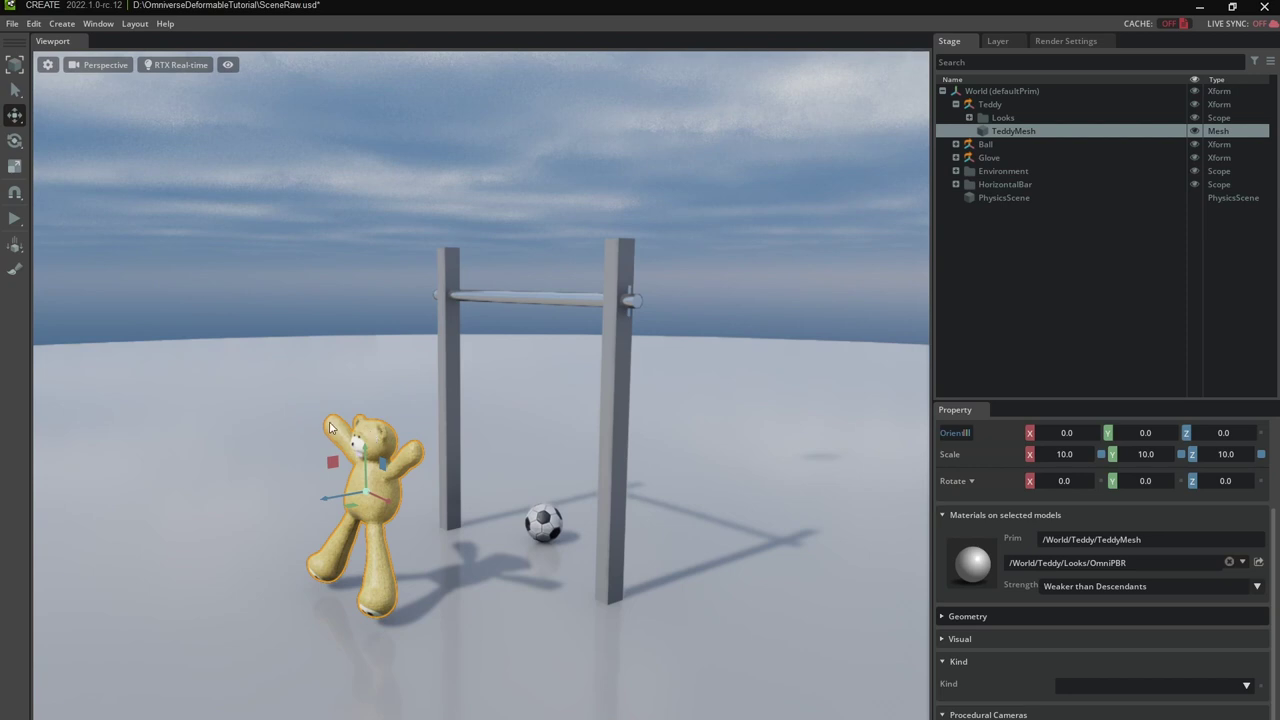
# Step: Add a Deformable Body to the teddy mesh and test it by pulling it up mid-simulation
pyautogui.rightClick(369, 432)
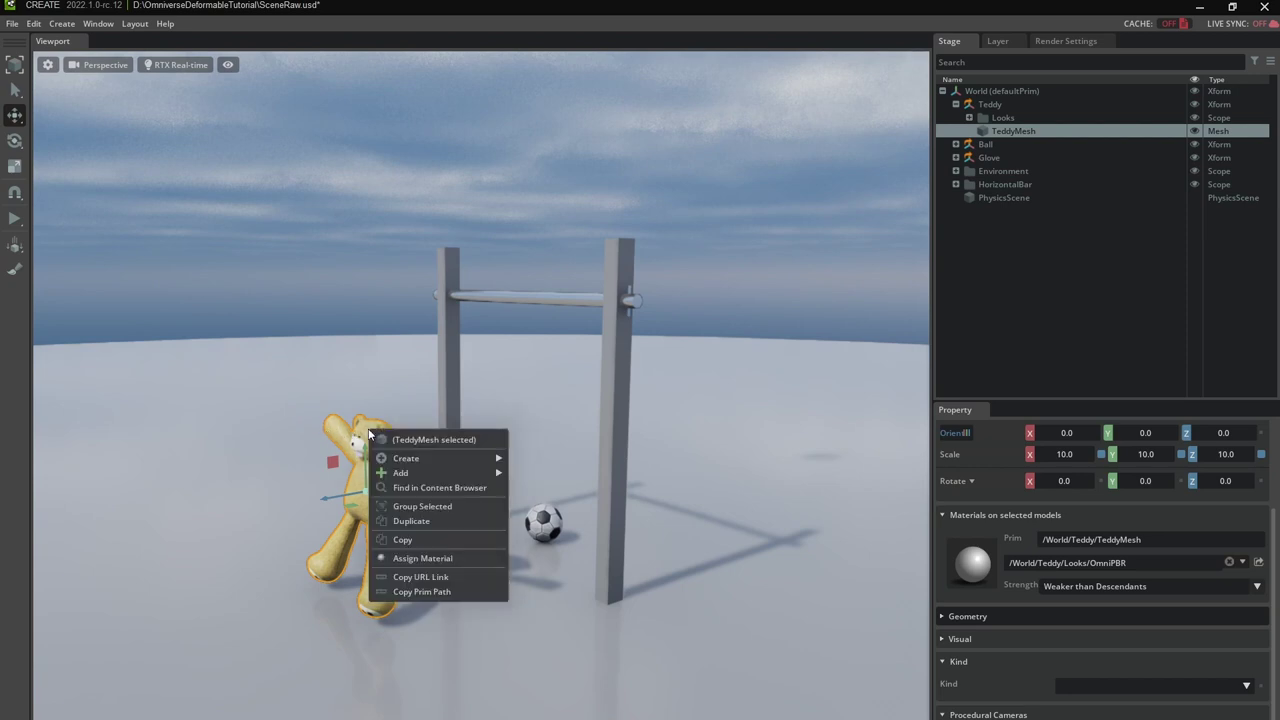
pyautogui.moveTo(400, 472)
pyautogui.moveTo(531, 520)
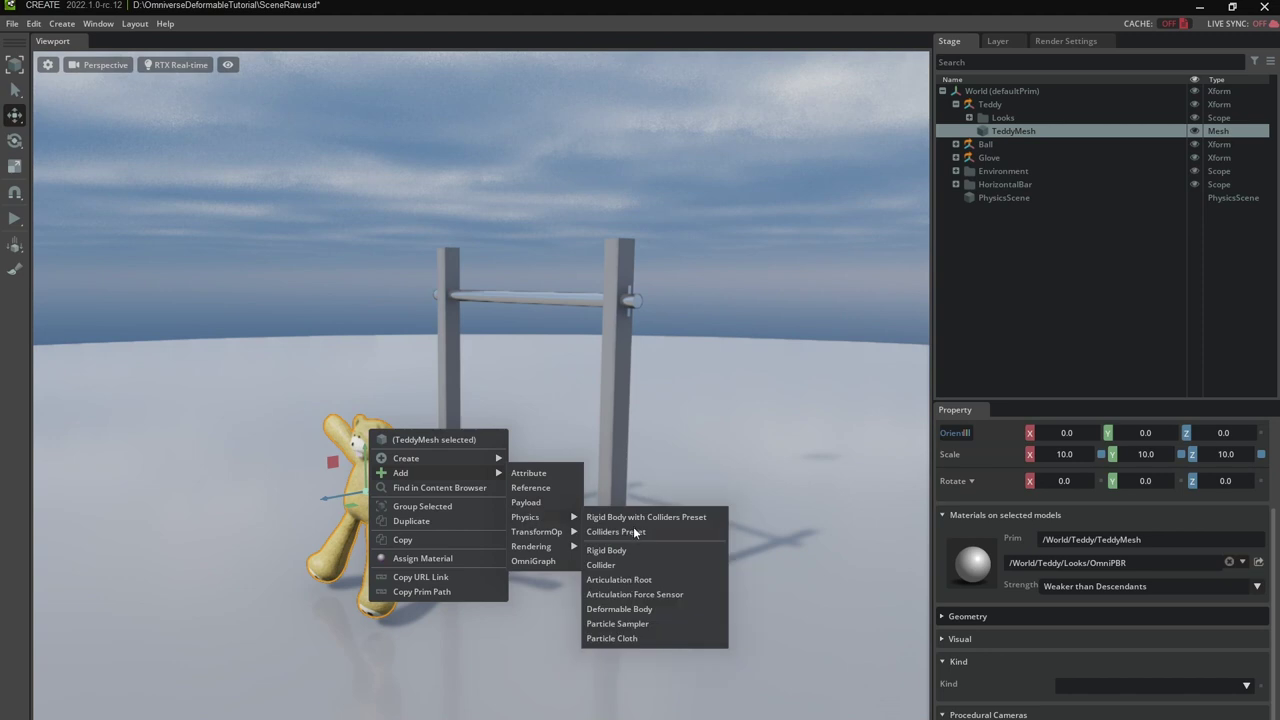
pyautogui.click(620, 609)
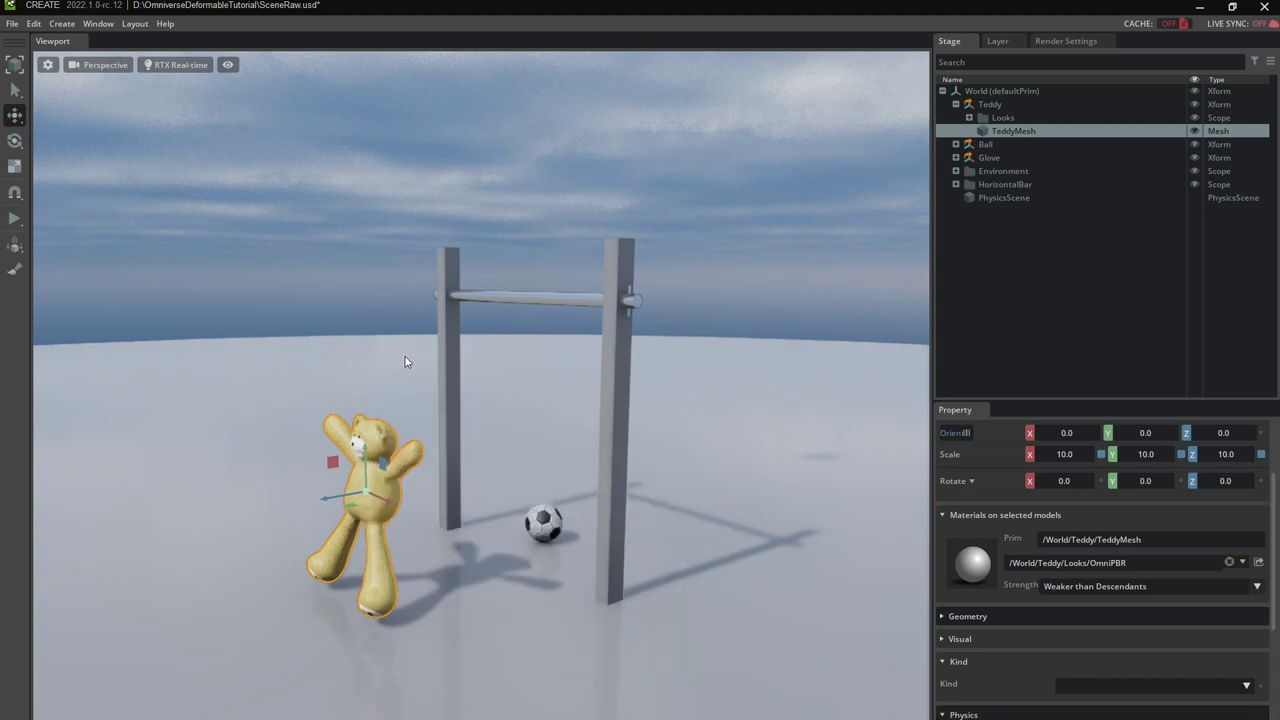
pyautogui.click(14, 217)
pyautogui.keyDown('shift'); pyautogui.moveTo(386, 582); pyautogui.dragTo(340, 398); pyautogui.keyUp('shift')
# Step: Stop the simulation and set viewport Deformable Body display to All with Collision meshes shown
pyautogui.click(15, 245)
pyautogui.click(228, 65)
pyautogui.moveTo(268, 108)
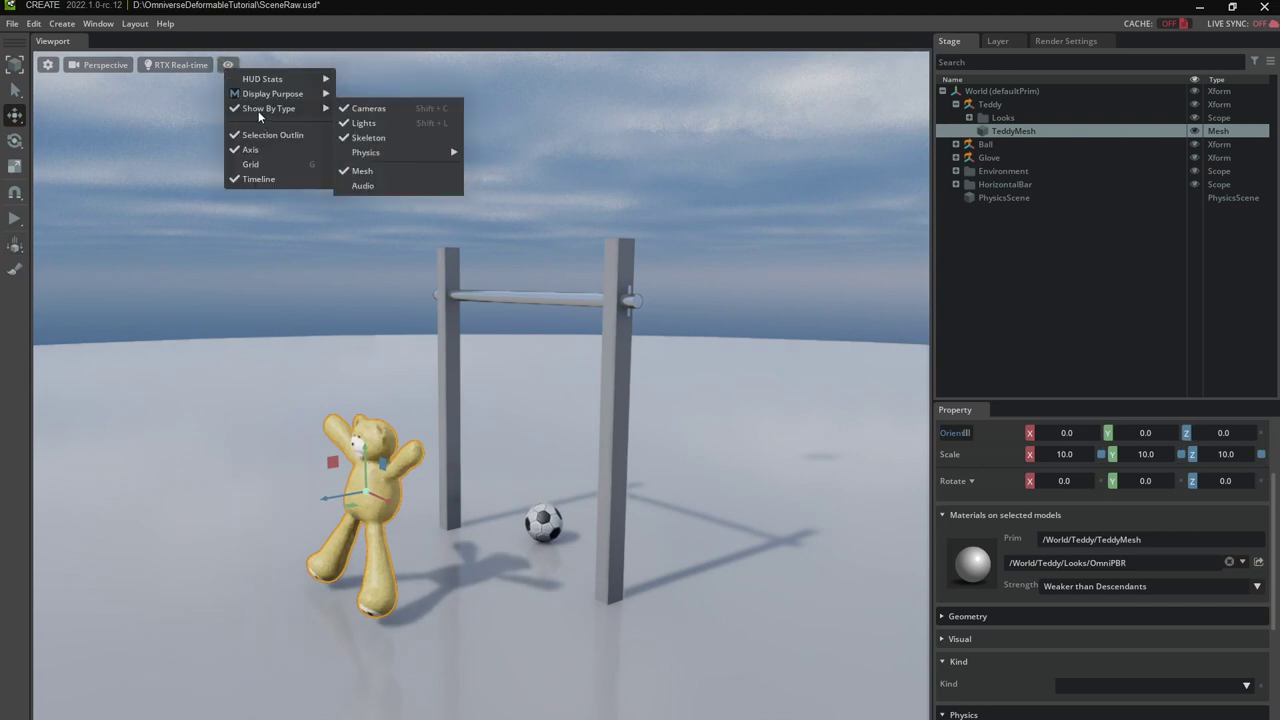
pyautogui.moveTo(372, 154)
pyautogui.moveTo(514, 198)
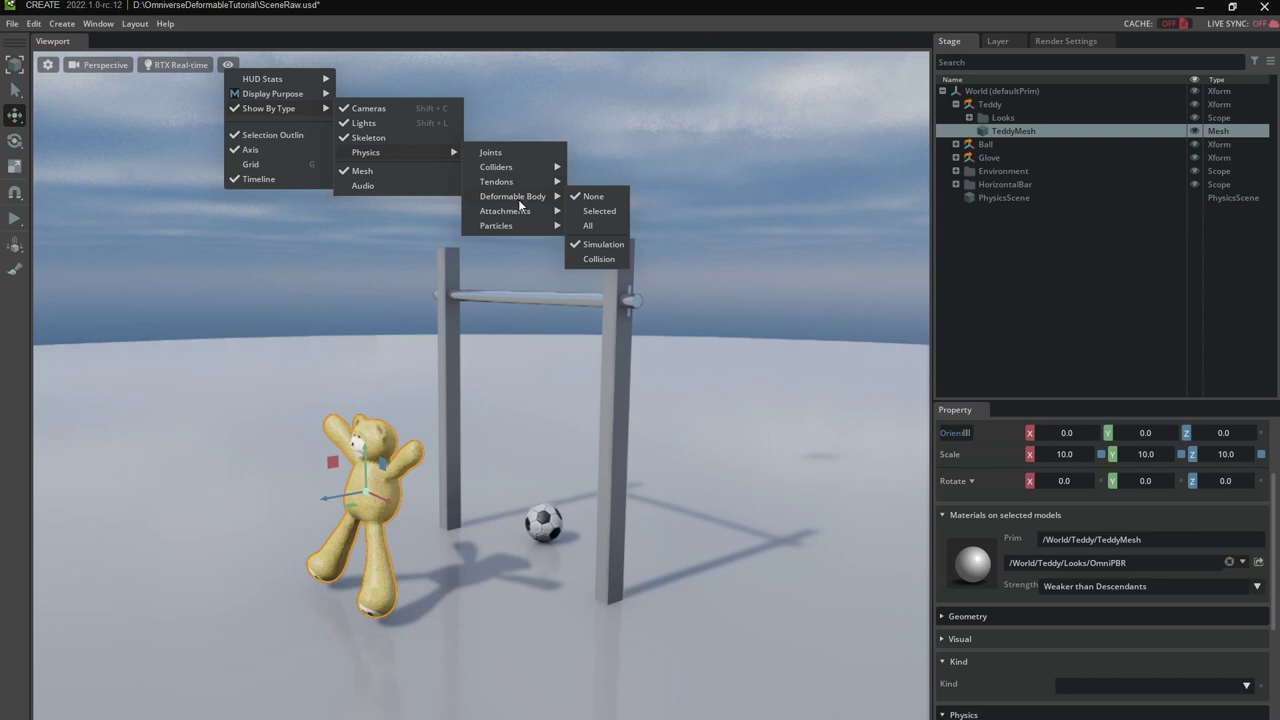
pyautogui.click(591, 225)
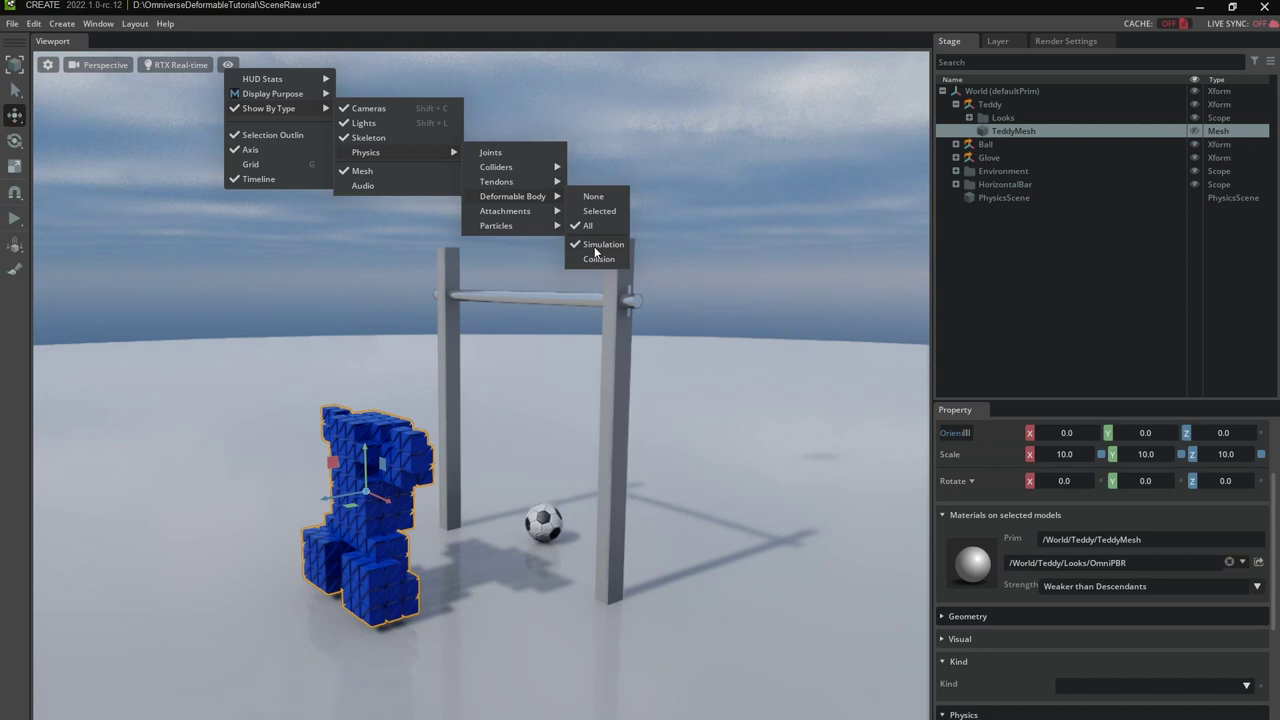
pyautogui.click(599, 258)
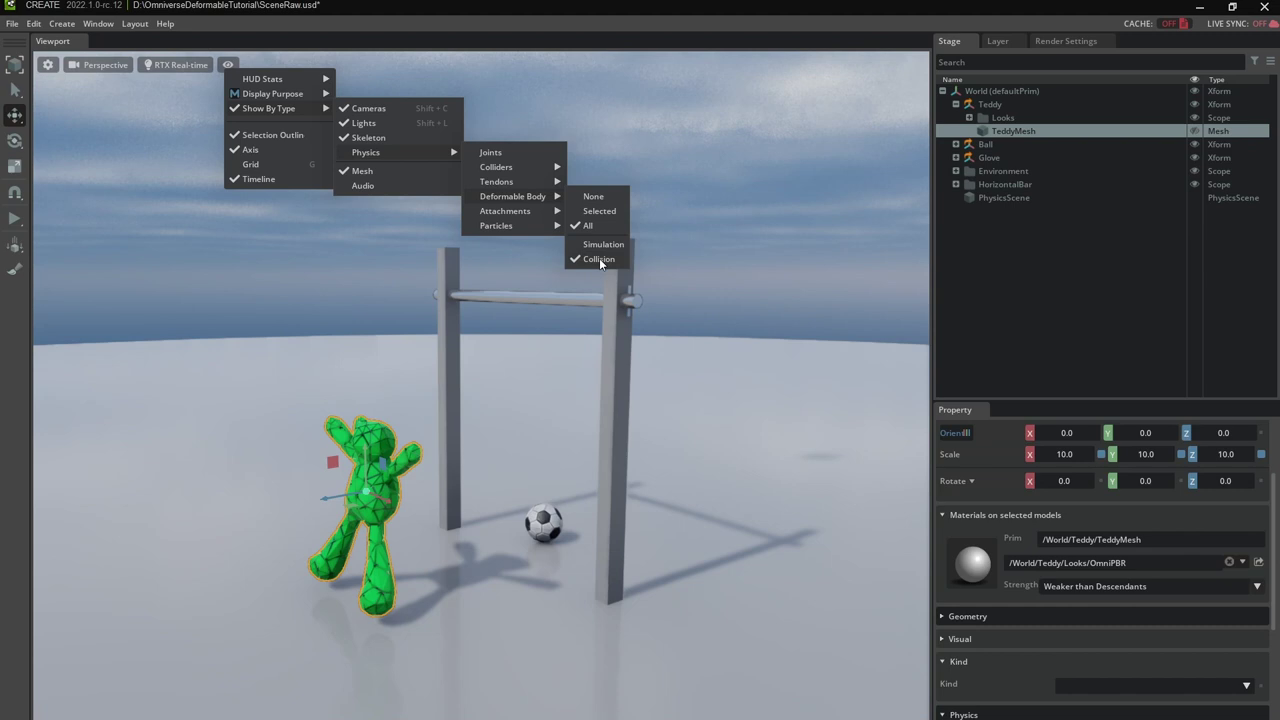
# Step: Switch off Collision Mesh Simplification on the teddy's deformable body
pyautogui.scroll(-3, 1152, 580)
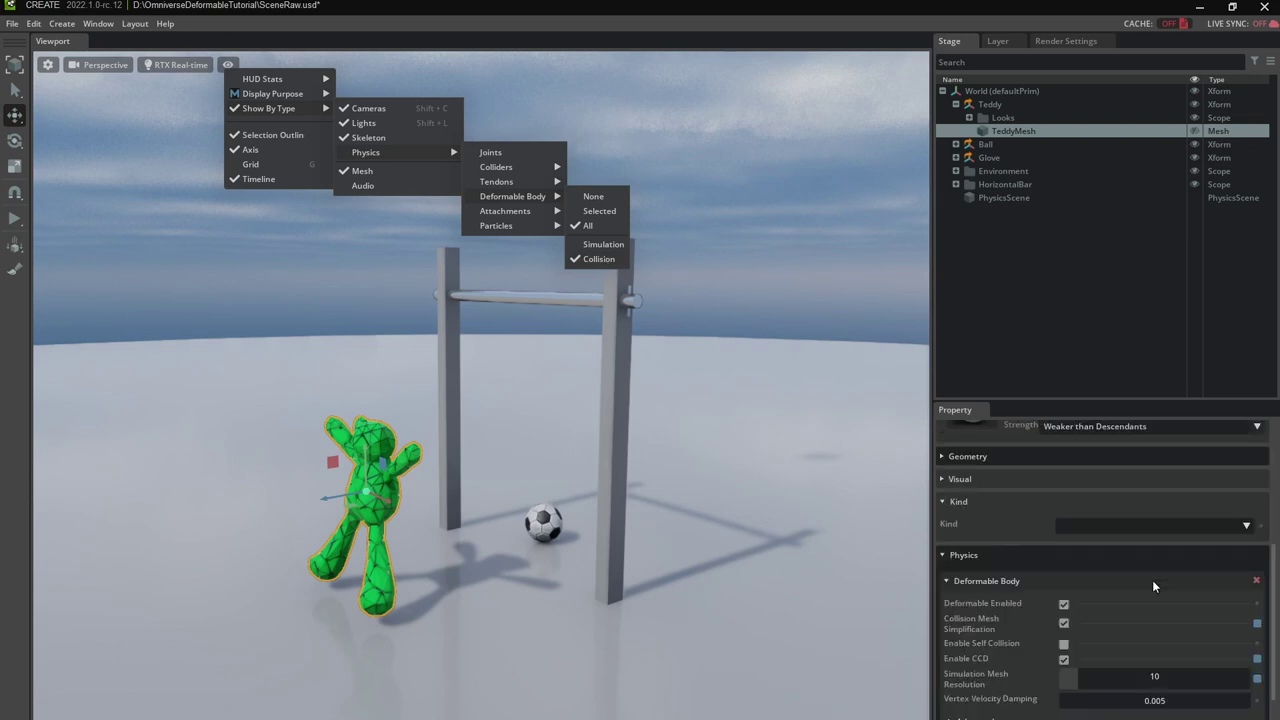
pyautogui.scroll(-2, 1152, 585)
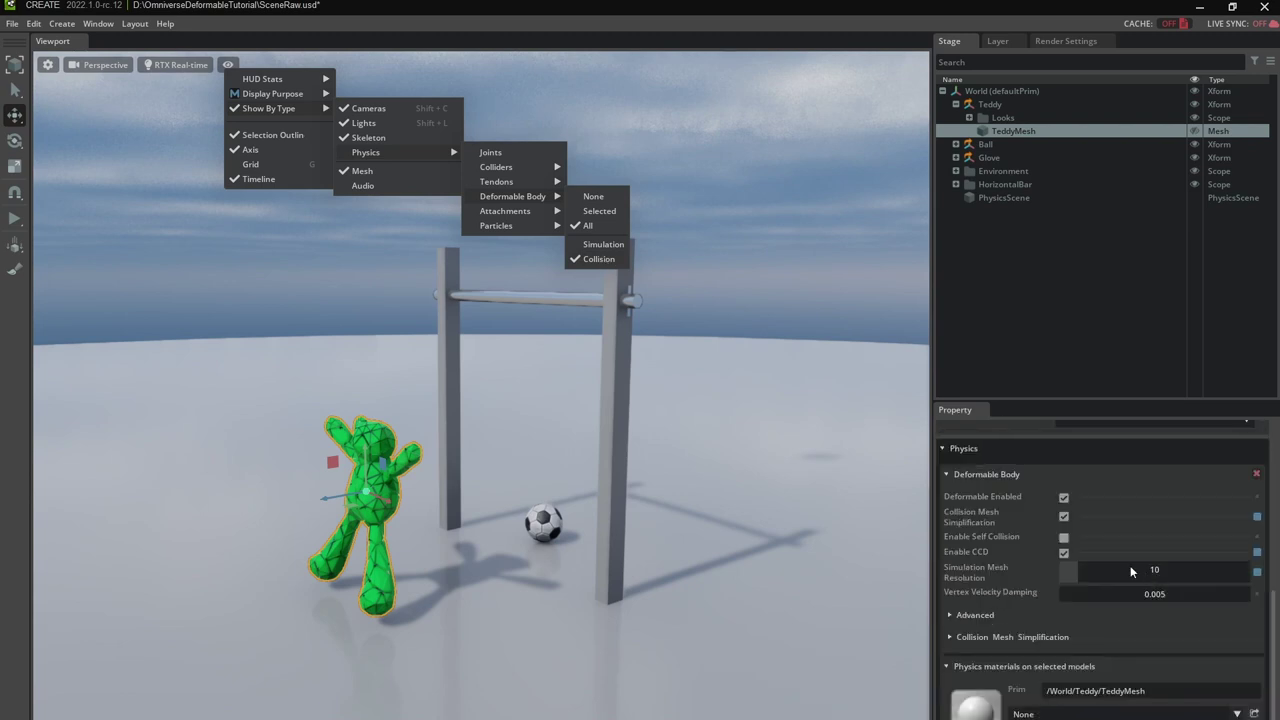
pyautogui.click(1064, 518)
pyautogui.click(1064, 518)
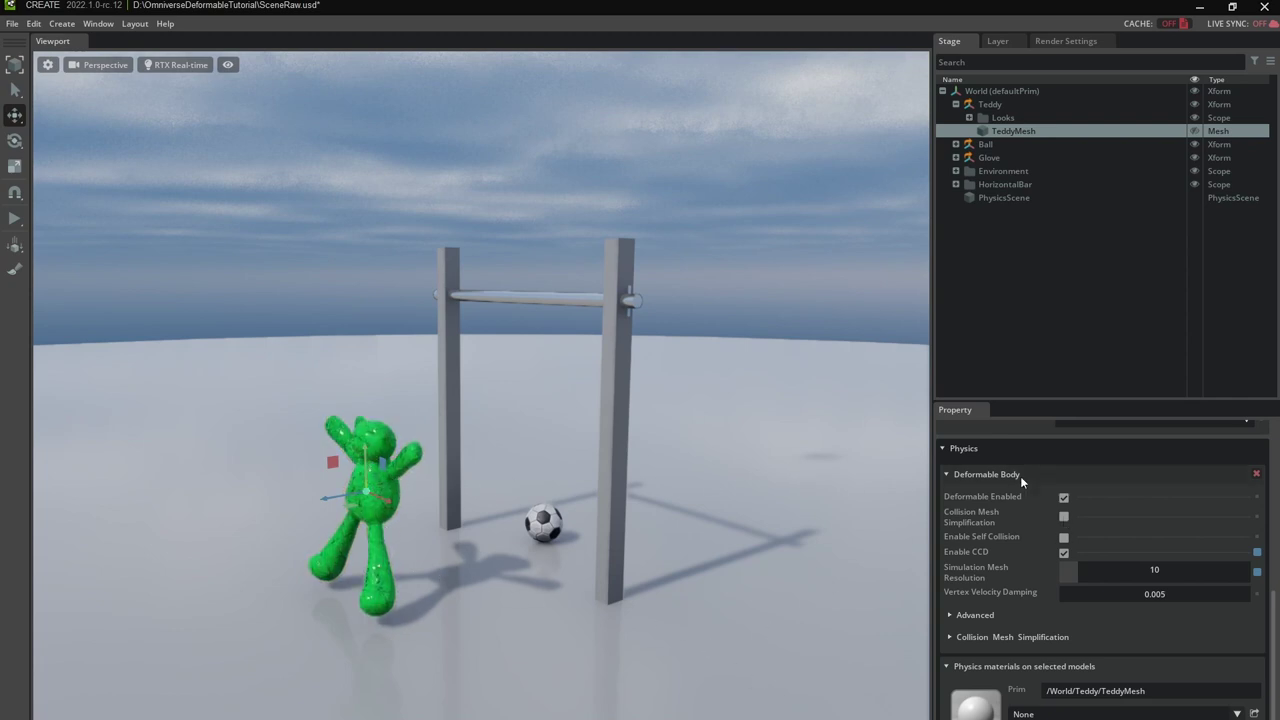
# Step: Turn Collision Mesh Simplification back on and display the Deformable Body Simulation voxels
pyautogui.click(1064, 517)
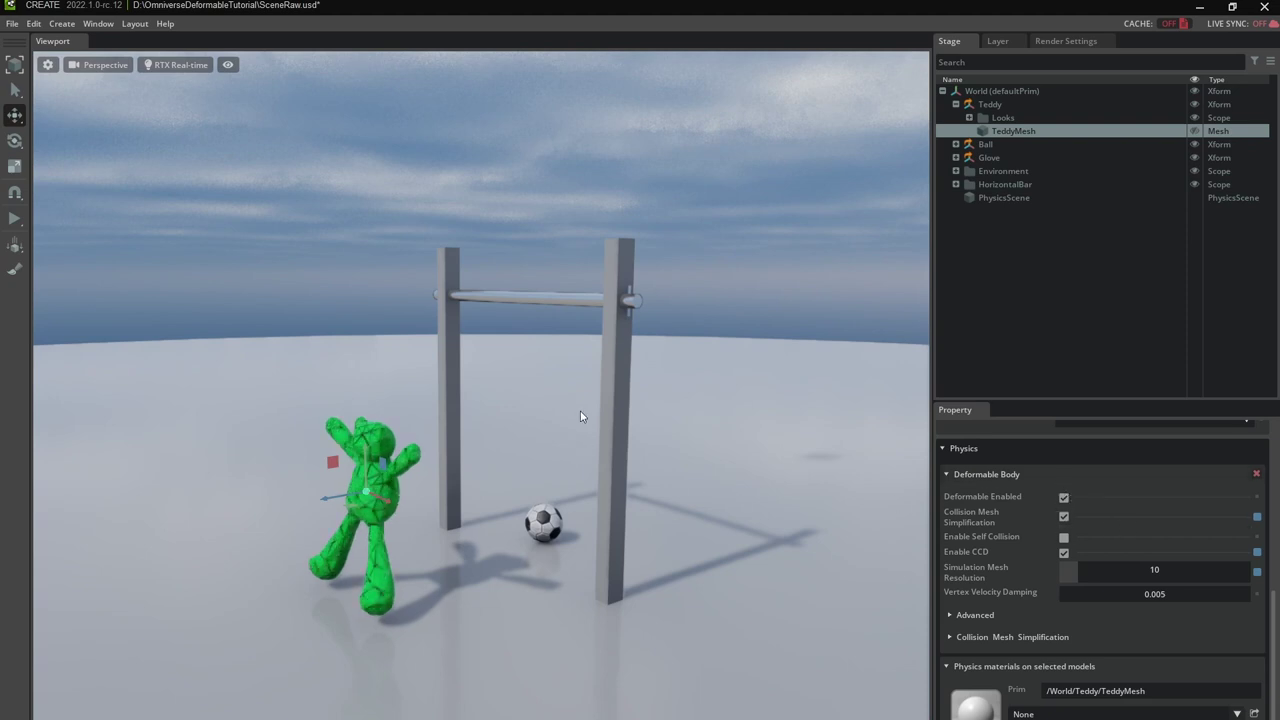
pyautogui.click(227, 65)
pyautogui.moveTo(288, 101)
pyautogui.moveTo(376, 146)
pyautogui.moveTo(518, 189)
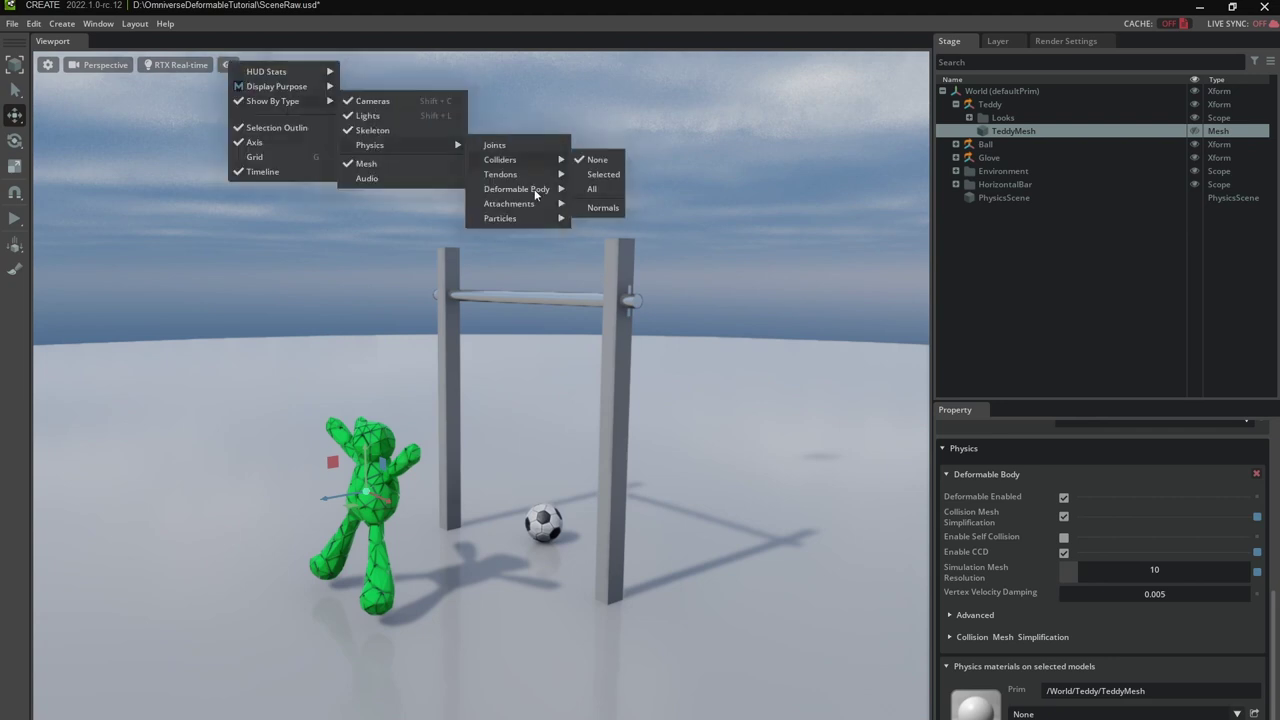
pyautogui.click(605, 238)
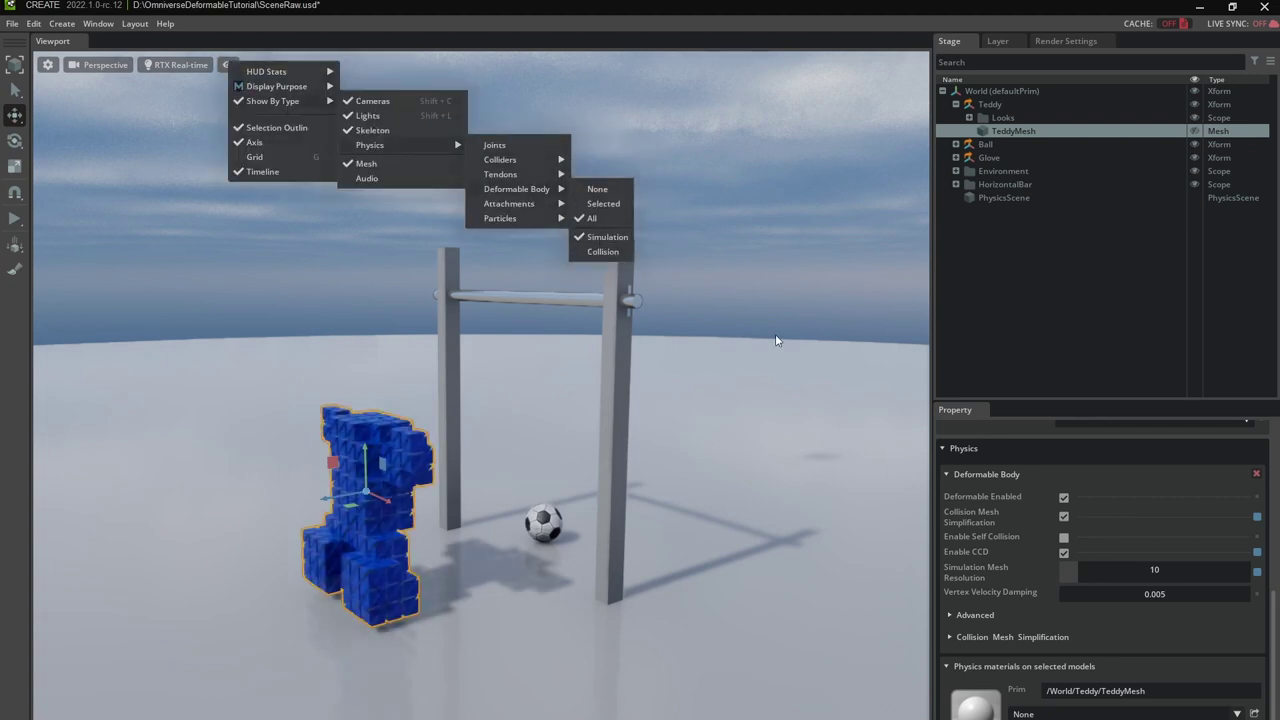
# Step: Lower Simulation Mesh Resolution from 10 to 9 and test the coarser teddy in a run
pyautogui.click(1086, 574)
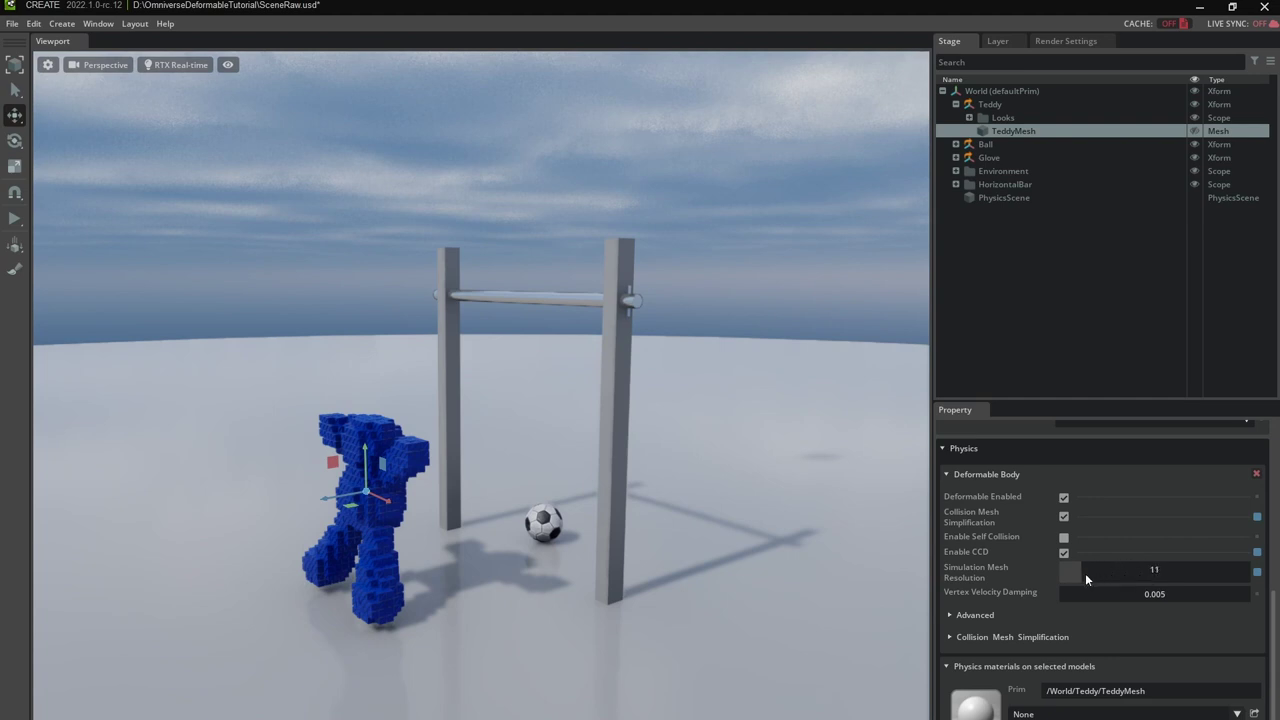
pyautogui.moveTo(1081, 575); pyautogui.dragTo(1079, 575)
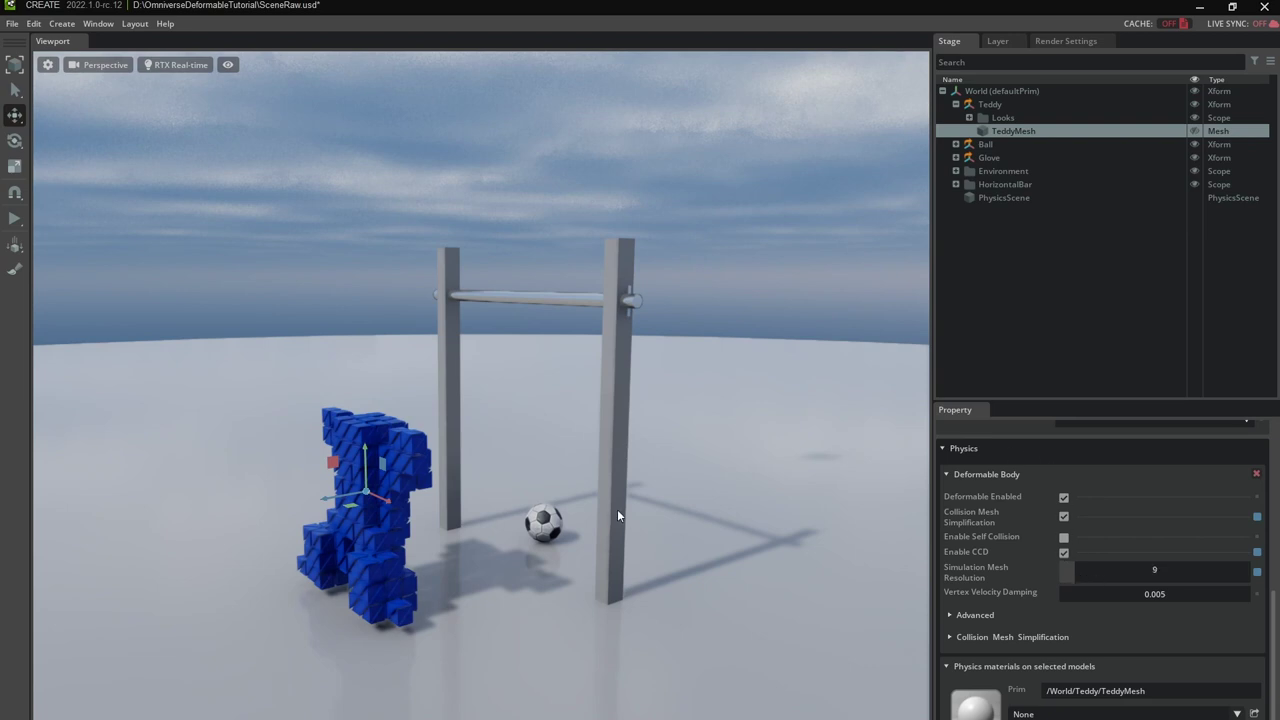
pyautogui.click(14, 218)
pyautogui.keyDown('shift'); pyautogui.moveTo(314, 441); pyautogui.dragTo(419, 375); pyautogui.keyUp('shift')
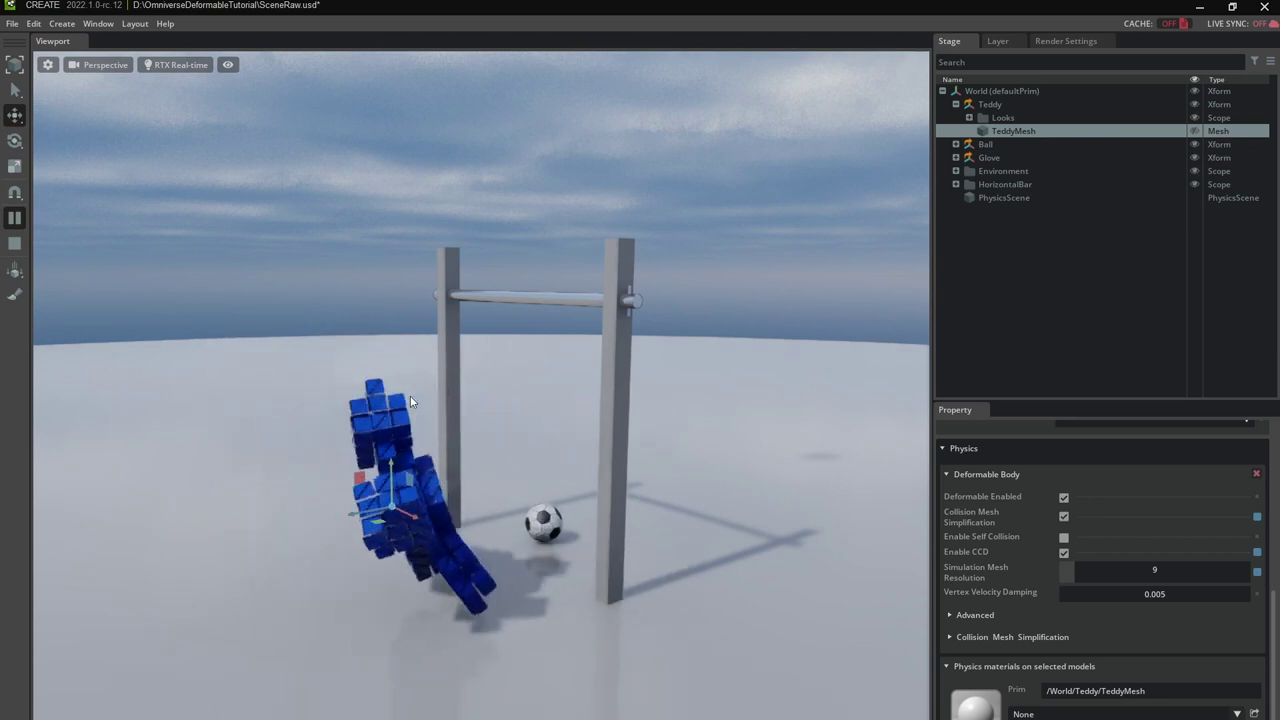
pyautogui.click(14, 243)
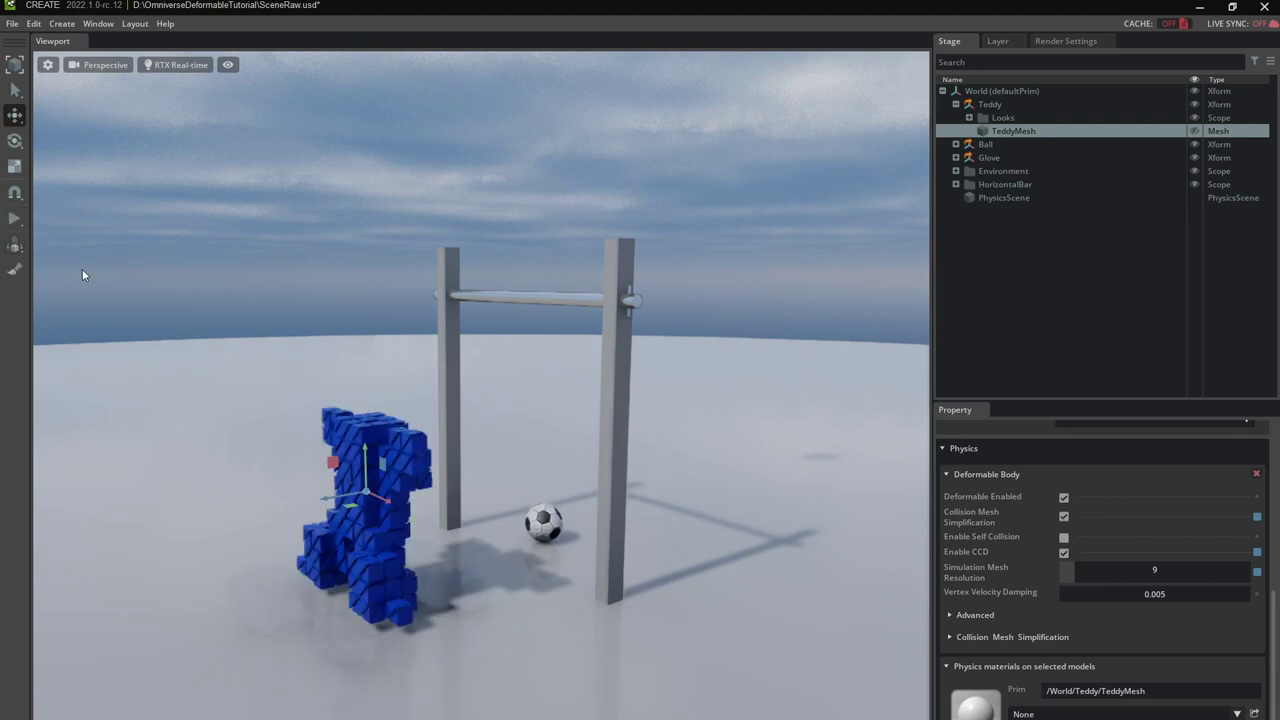
# Step: Set the viewport Deformable Body display to None and select TeddyMesh
pyautogui.click(228, 64)
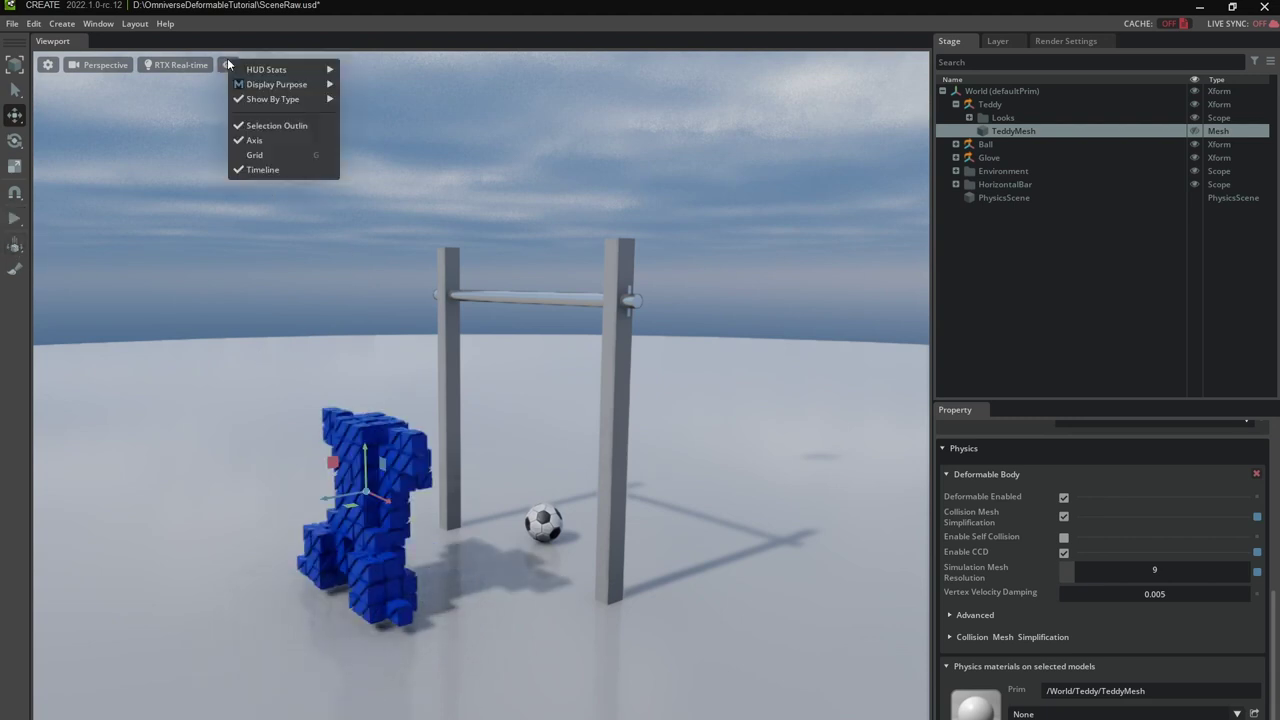
pyautogui.moveTo(280, 99)
pyautogui.moveTo(388, 141)
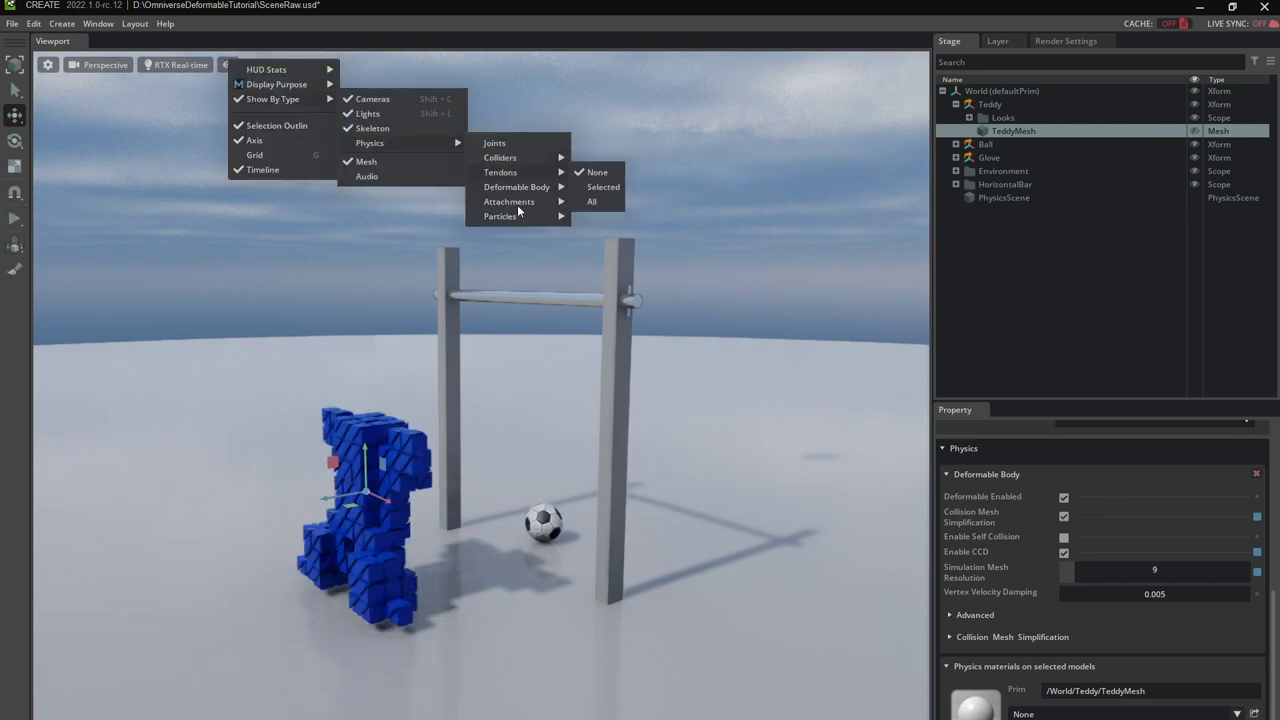
pyautogui.moveTo(514, 190)
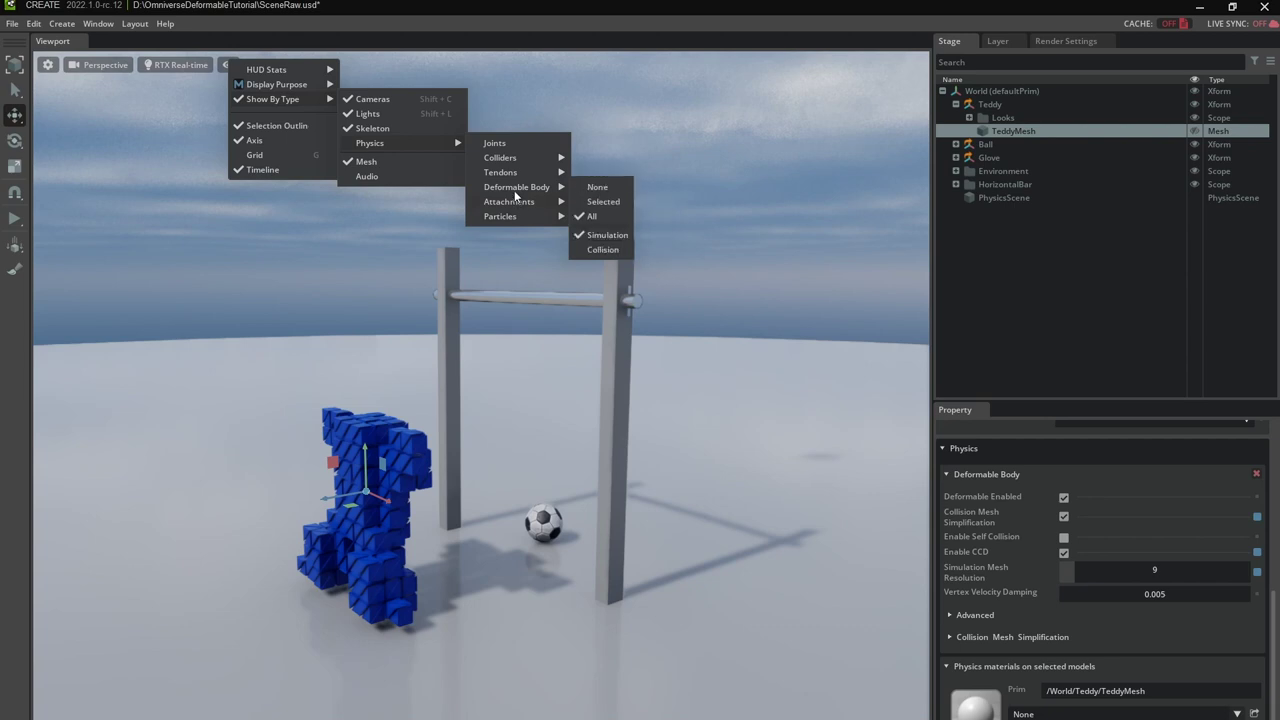
pyautogui.click(601, 188)
pyautogui.click(712, 295)
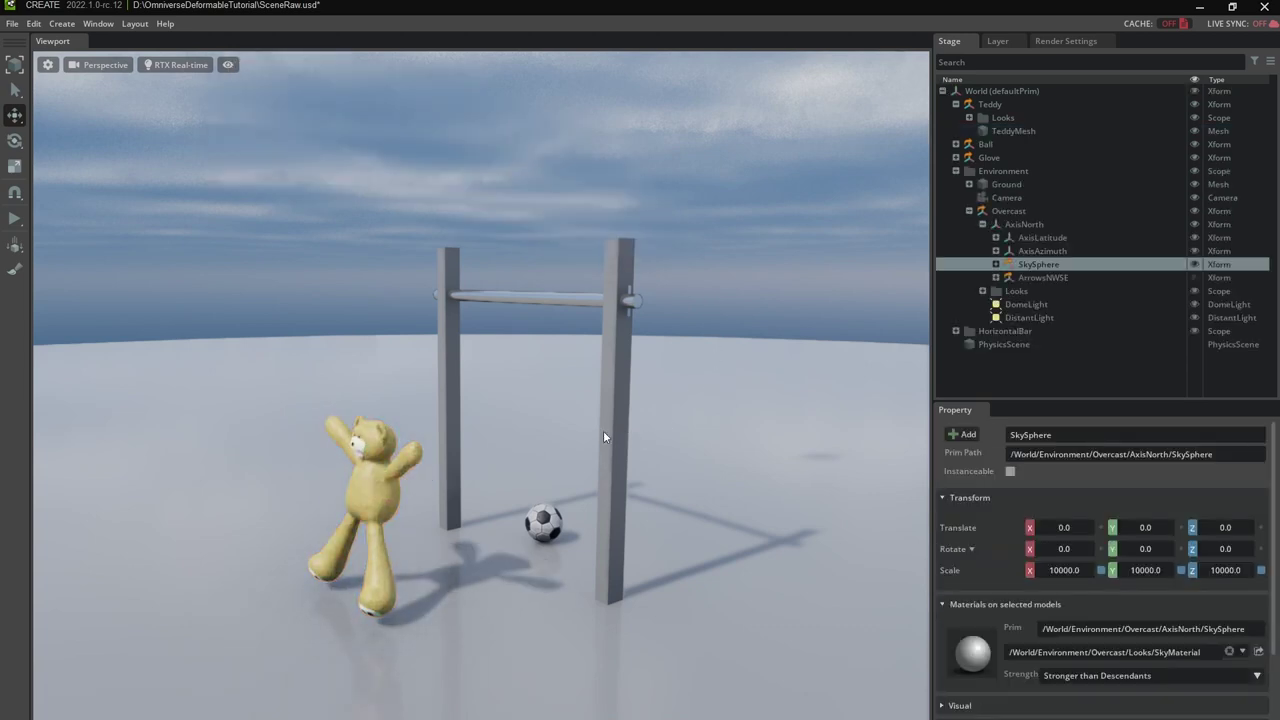
pyautogui.click(382, 487)
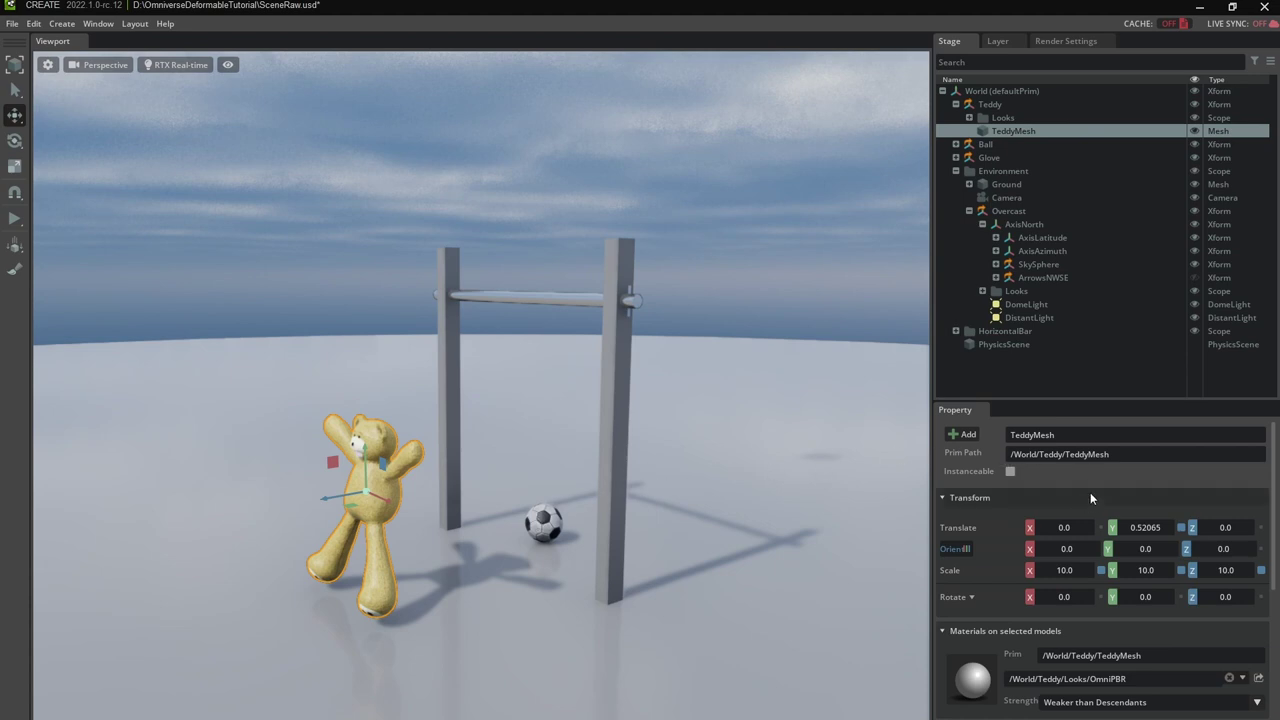
pyautogui.scroll(-1, 1082, 494)
pyautogui.scroll(1, 1082, 494)
# Step: Add a Mass physics property to TeddyMesh and set its mass to 0.5
pyautogui.rightClick(1028, 133)
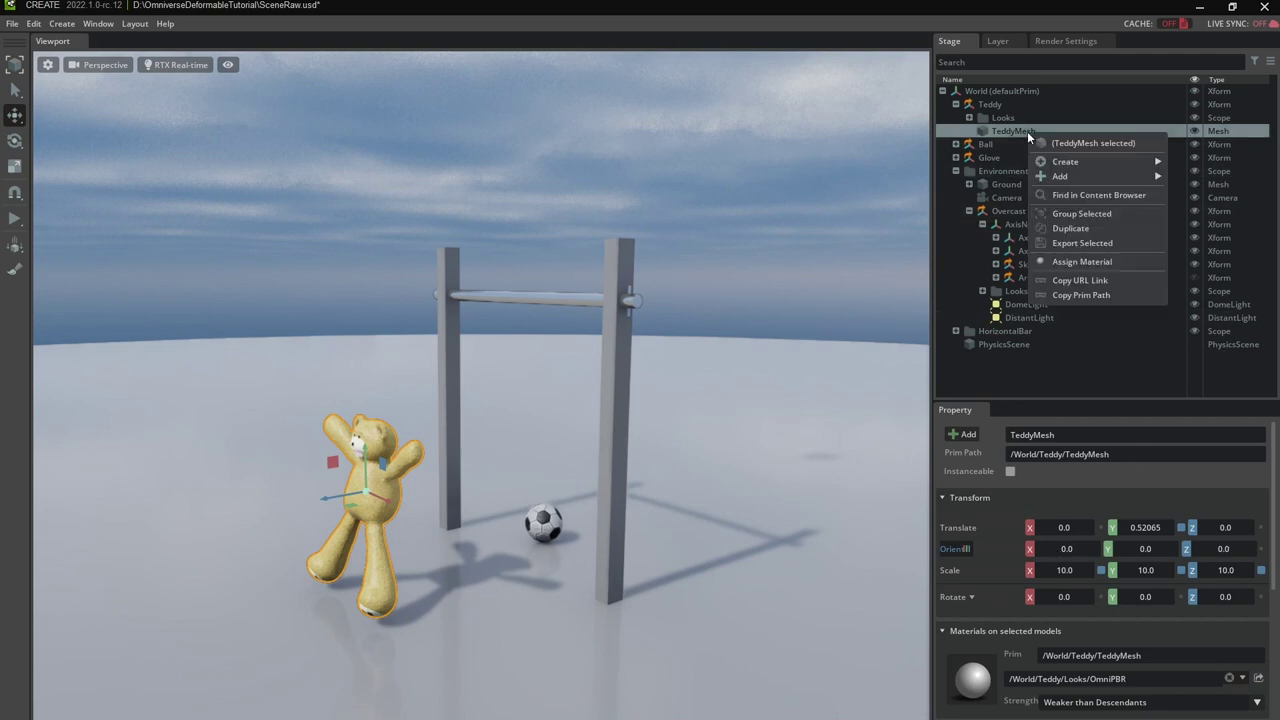
pyautogui.moveTo(1058, 175)
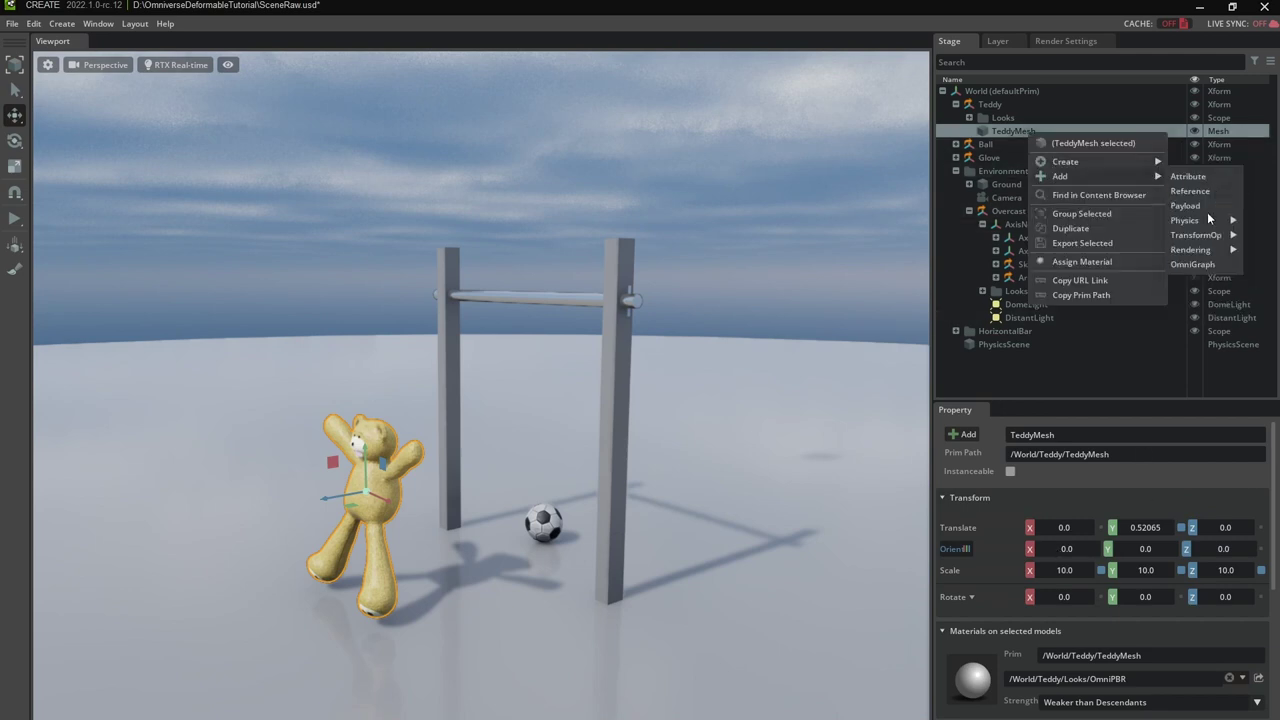
pyautogui.moveTo(1198, 222)
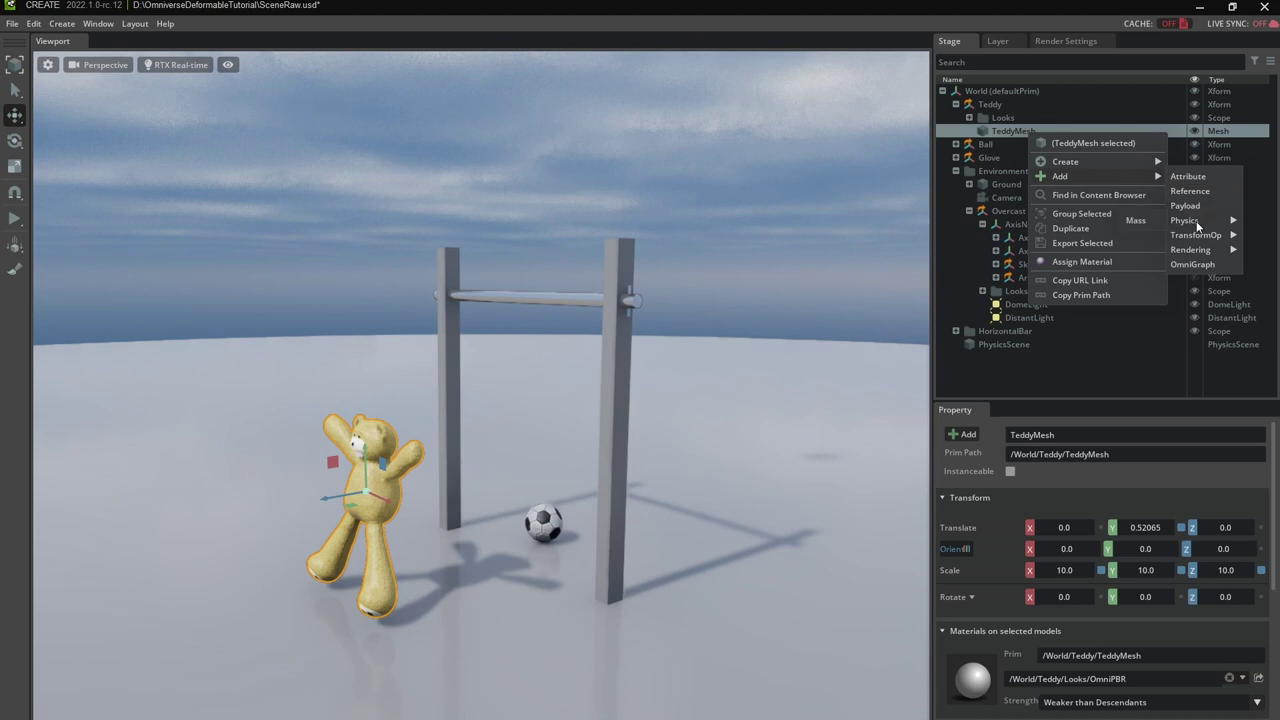
pyautogui.click(1140, 221)
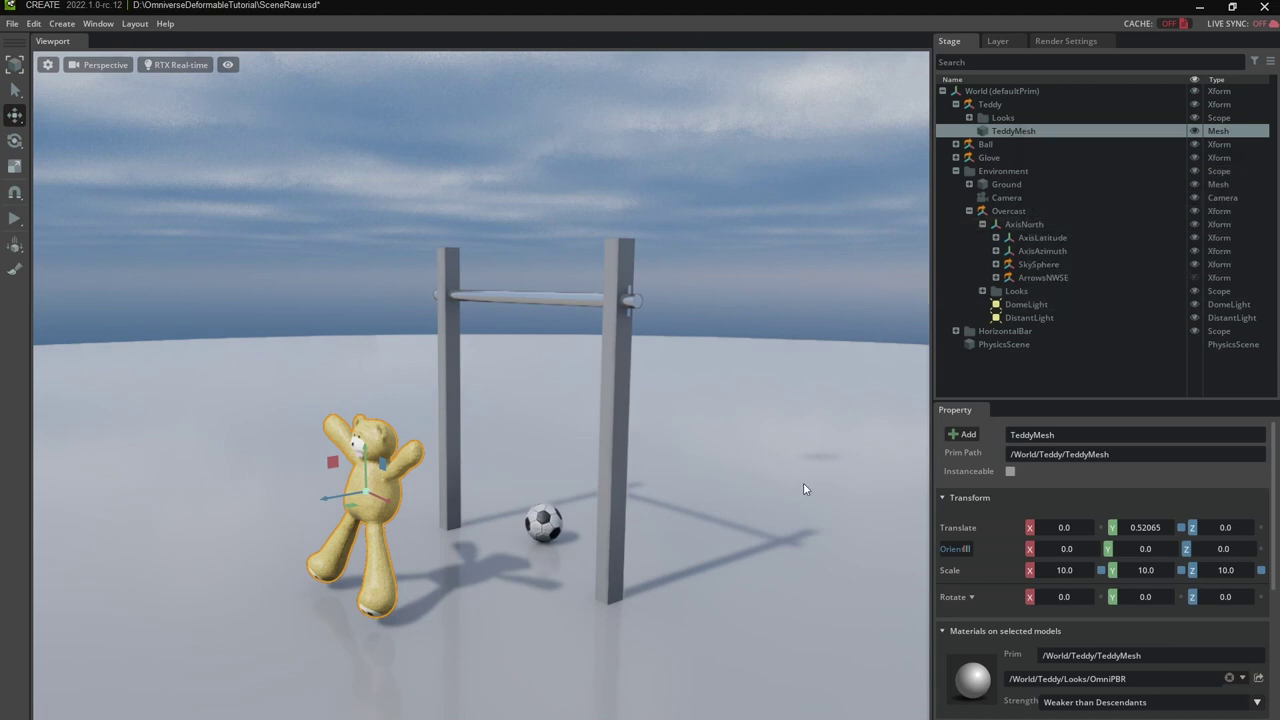
pyautogui.scroll(-5, 1067, 574)
pyautogui.scroll(-2, 1068, 577)
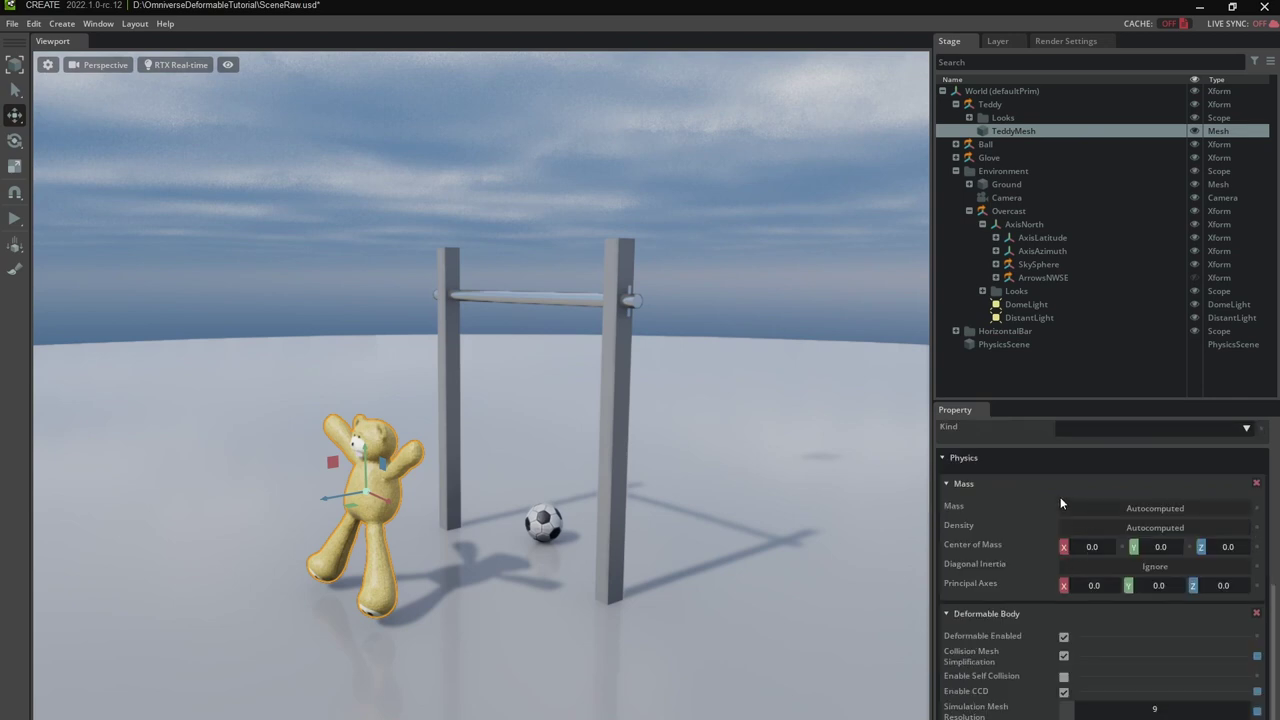
pyautogui.doubleClick(1136, 507)
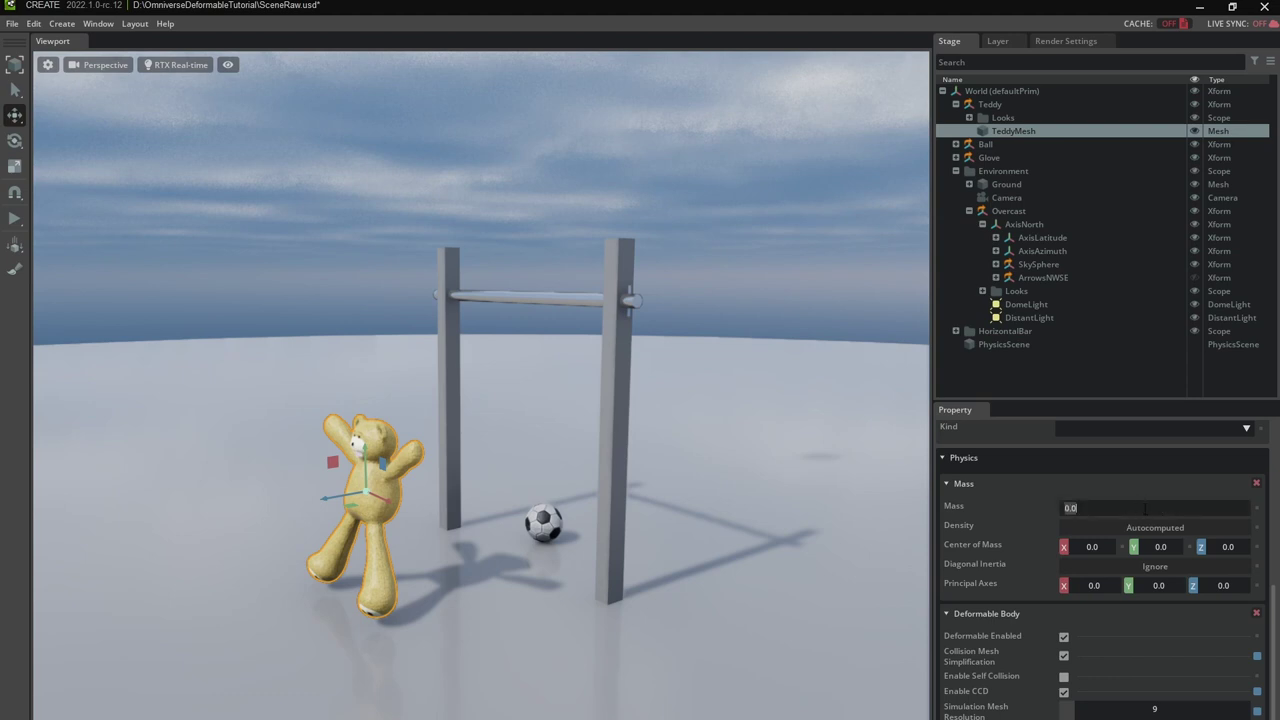
pyautogui.write('0.5')
pyautogui.press('Return')
# Step: Run the simulation, push the soccer ball into the teddy, then stop and reset
pyautogui.click(15, 218)
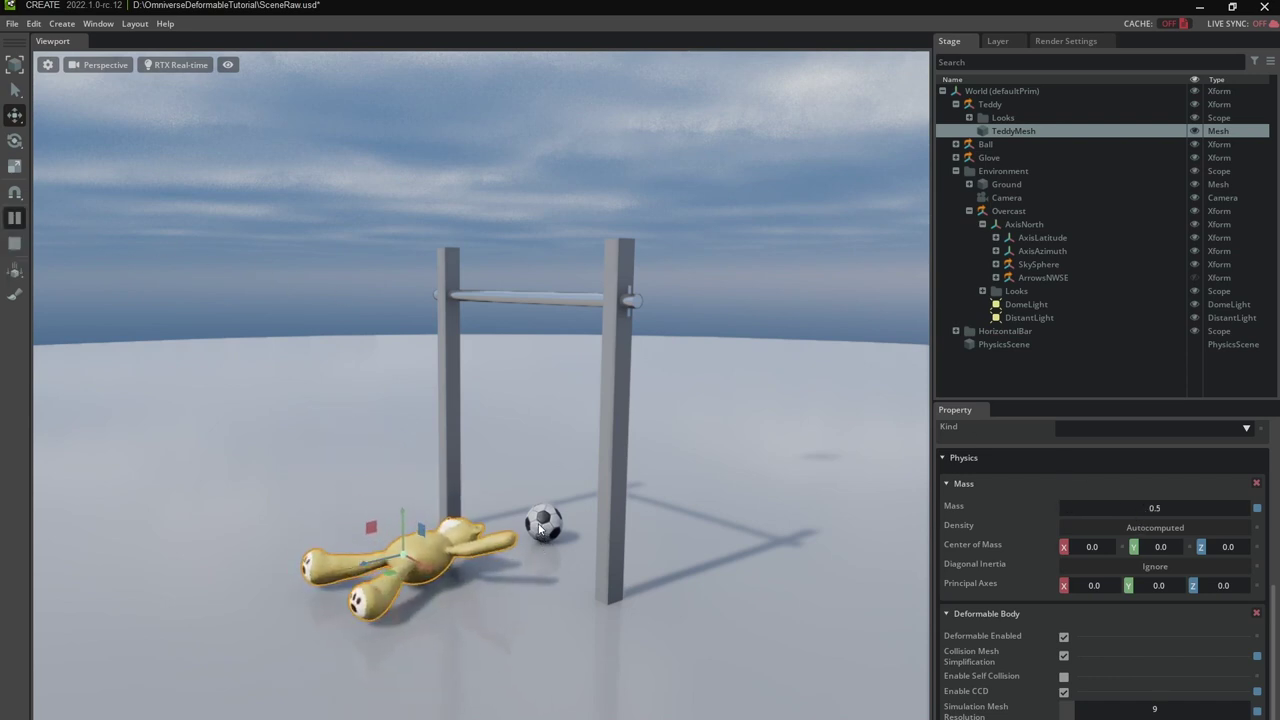
pyautogui.keyDown('shift'); pyautogui.moveTo(538, 528); pyautogui.dragTo(17, 268); pyautogui.keyUp('shift')
pyautogui.click(14, 243)
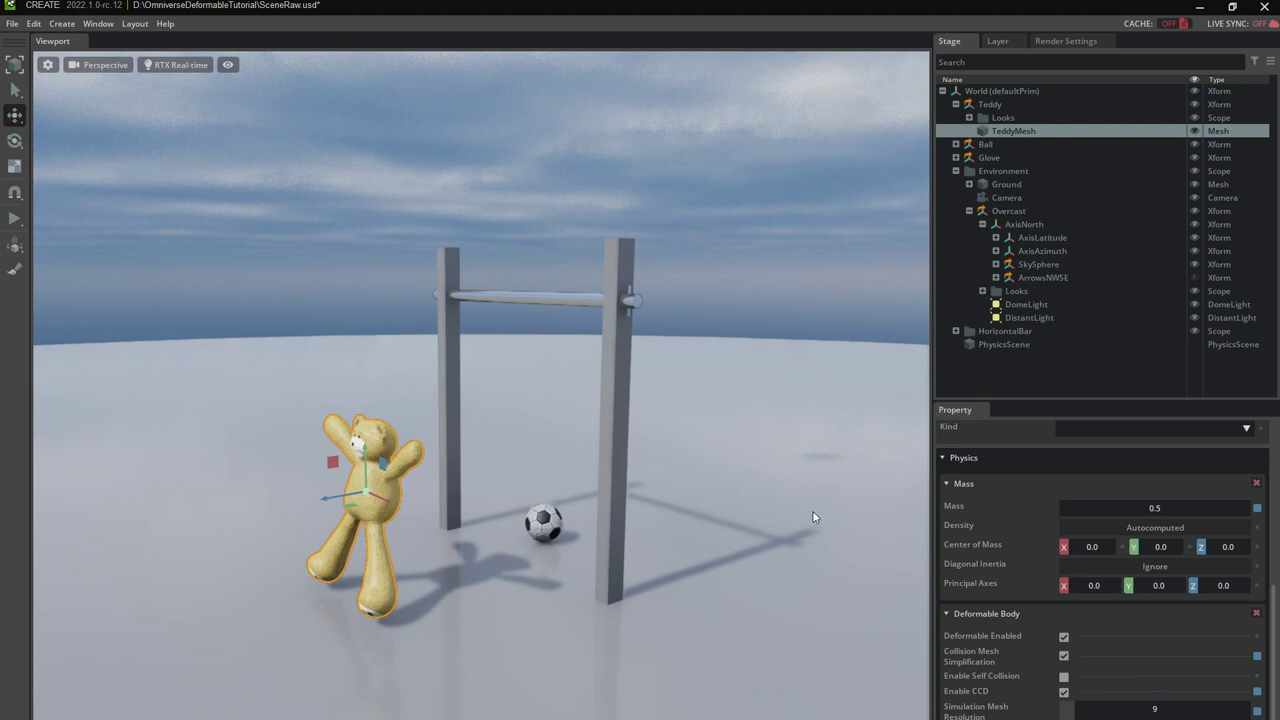
pyautogui.click(981, 376)
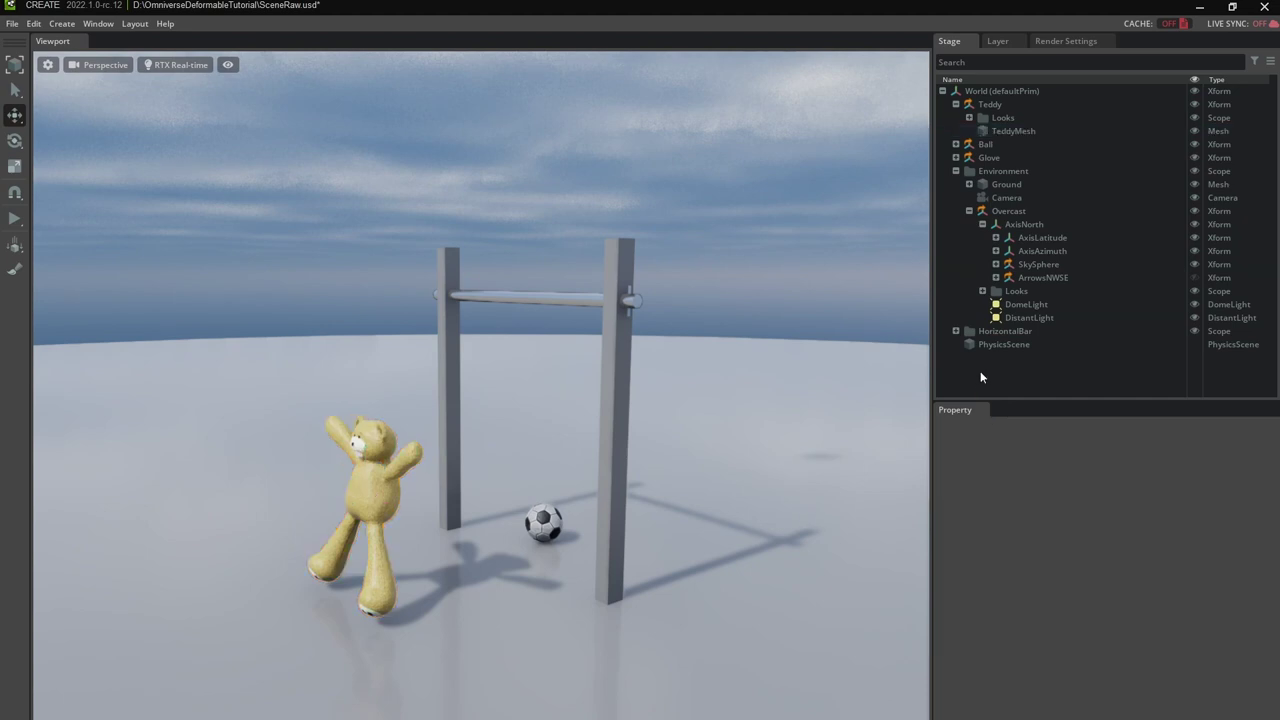
# Step: Create a new Physics Material on the stage with Deformable Body Material ticked
pyautogui.rightClick(981, 376)
pyautogui.moveTo(1010, 402)
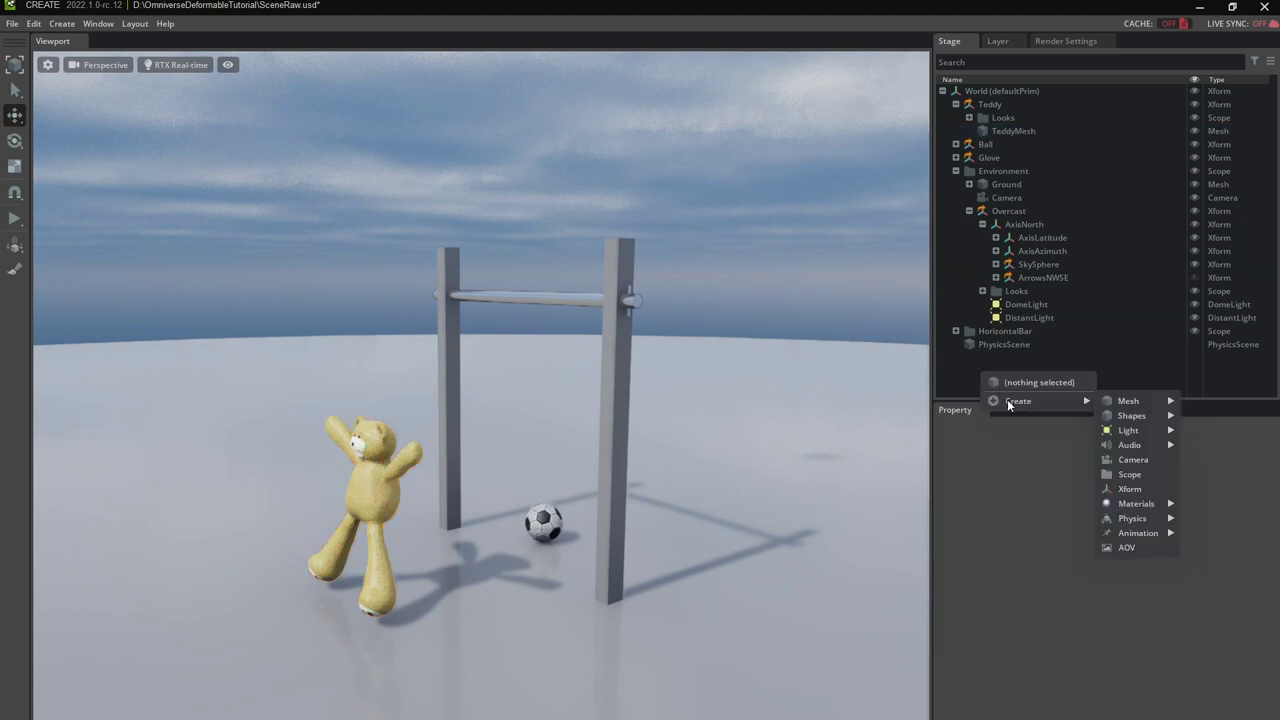
pyautogui.moveTo(1137, 521)
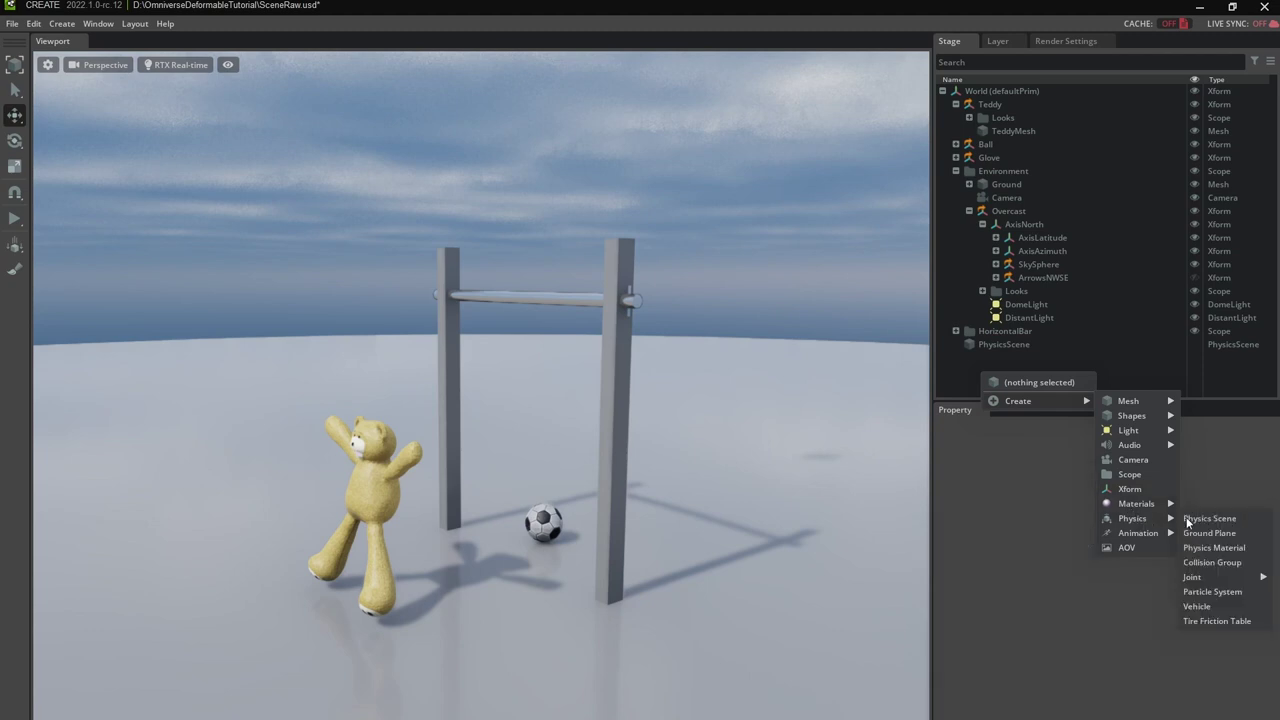
pyautogui.click(1214, 548)
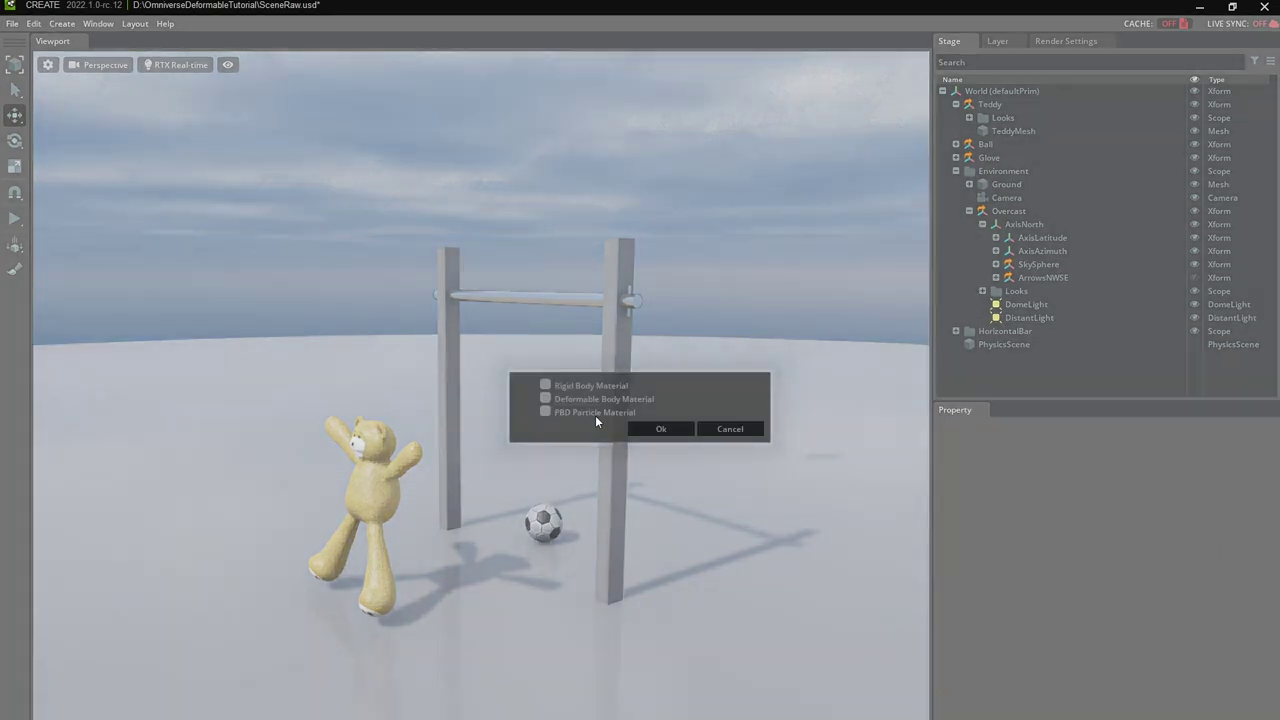
pyautogui.click(546, 398)
pyautogui.click(653, 427)
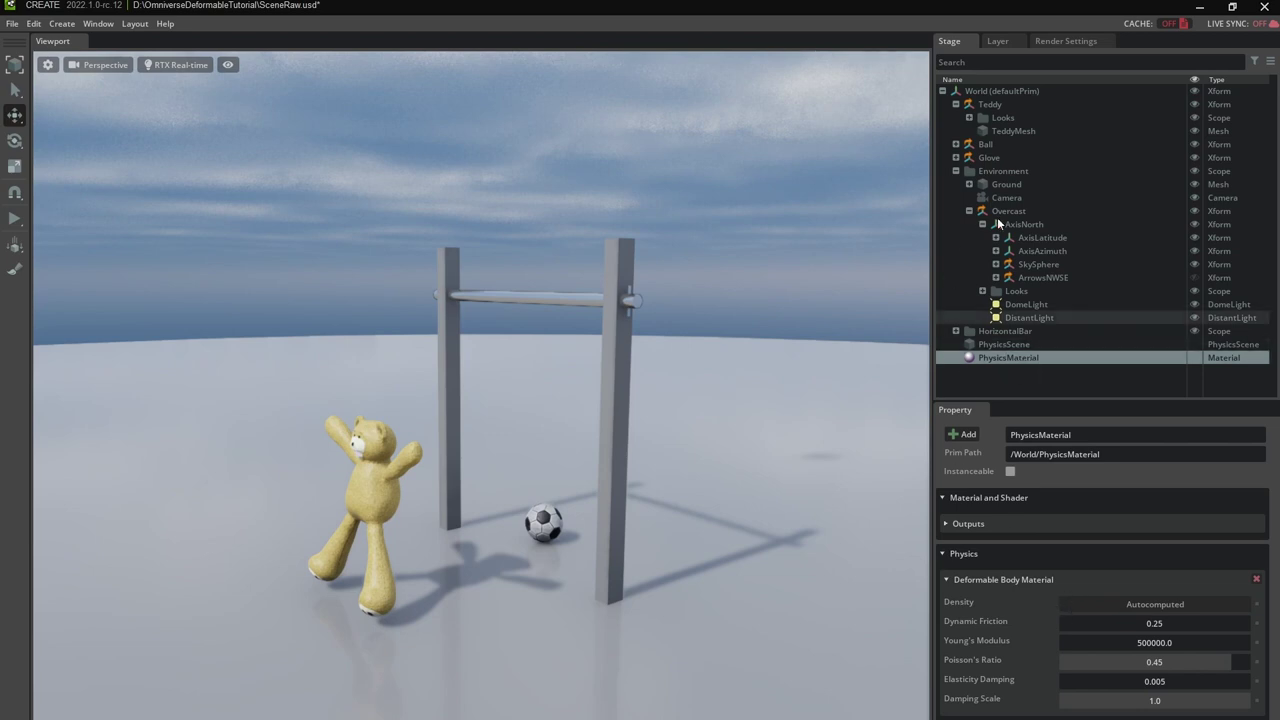
# Step: Rename the new physics material to TeddyMaterial
pyautogui.doubleClick(1009, 357)
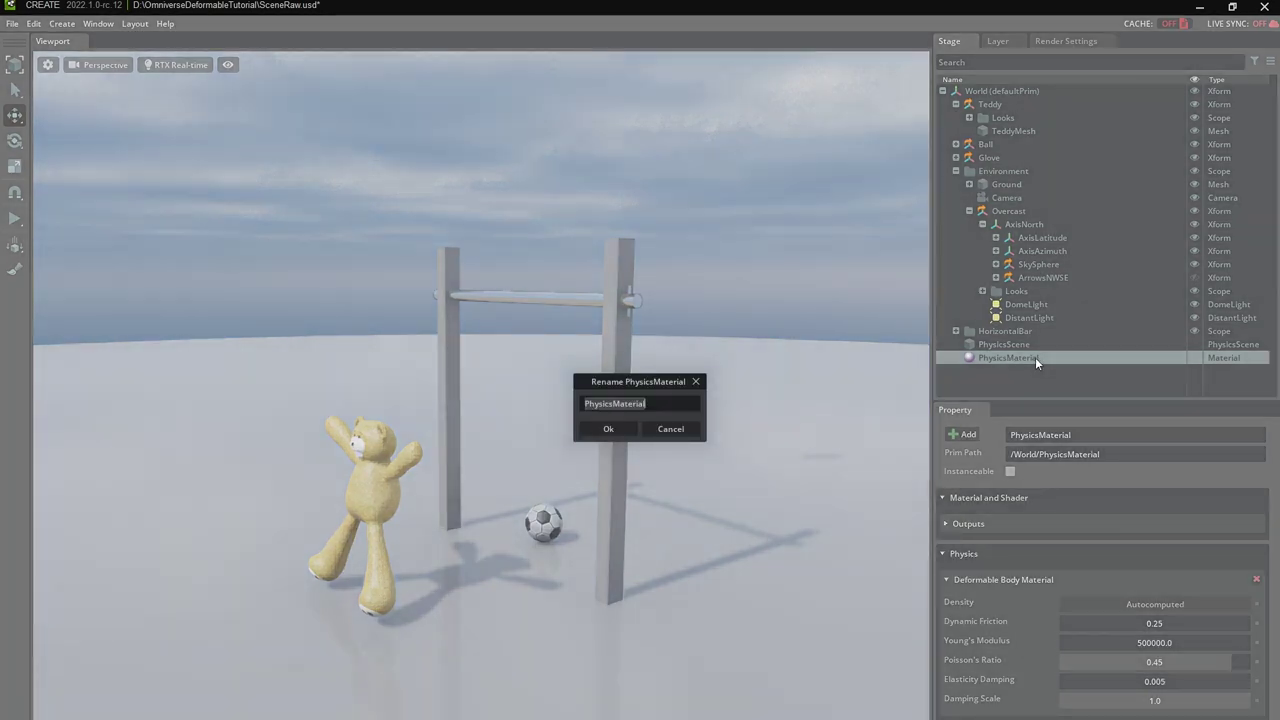
pyautogui.write('TeddyMaterial')
pyautogui.press('Return')
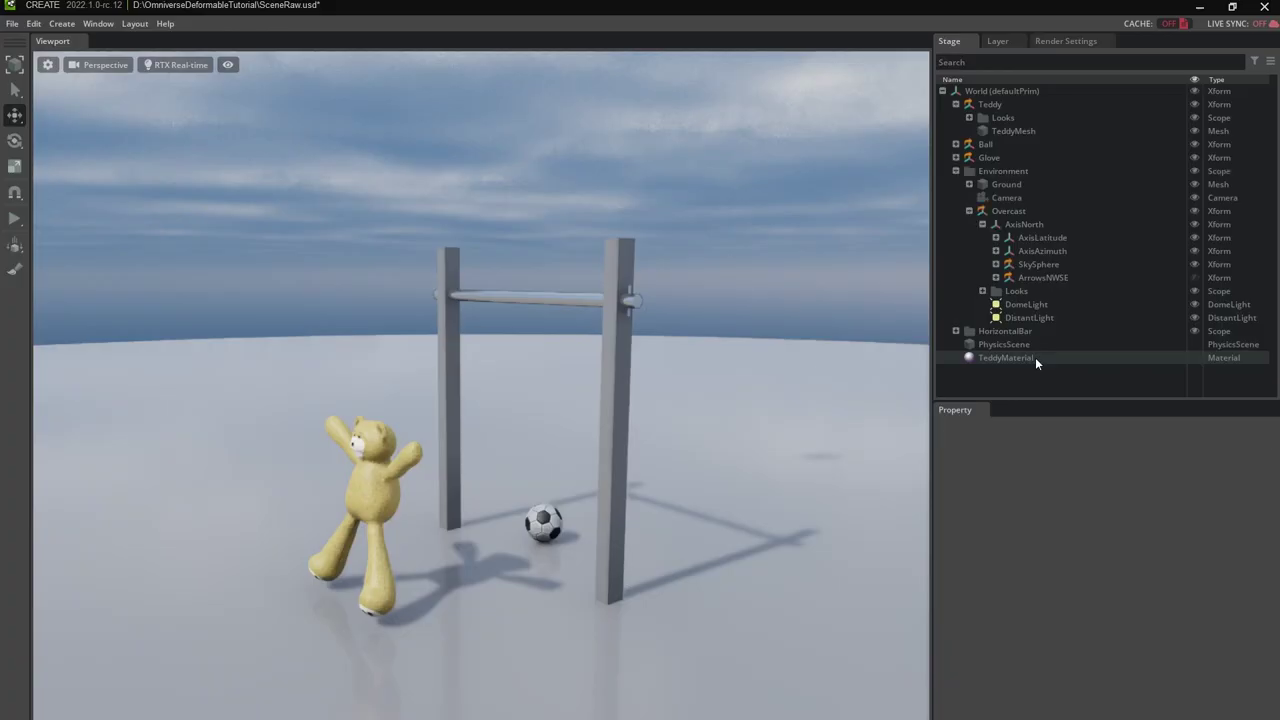
pyautogui.click(1010, 127)
pyautogui.scroll(-1, 1124, 562)
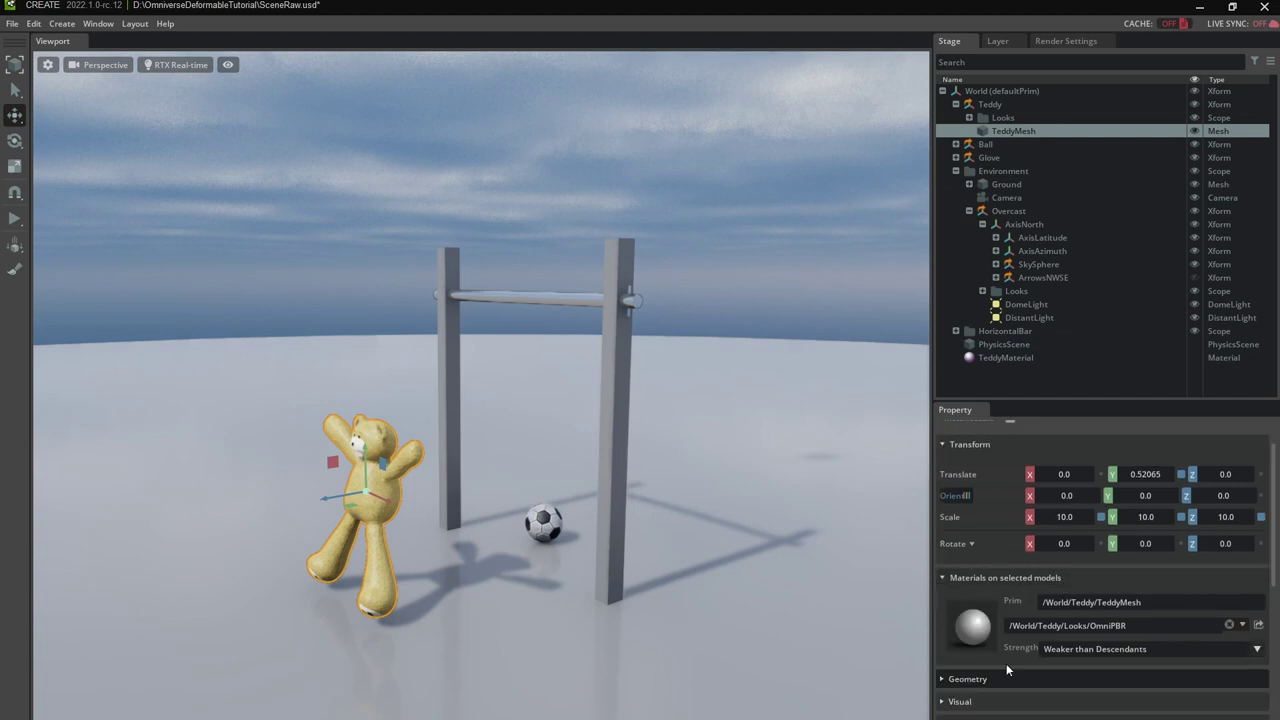
# Step: Bind /World/TeddyMaterial as the teddy mesh's physics material
pyautogui.click(943, 577)
pyautogui.scroll(-1, 1025, 586)
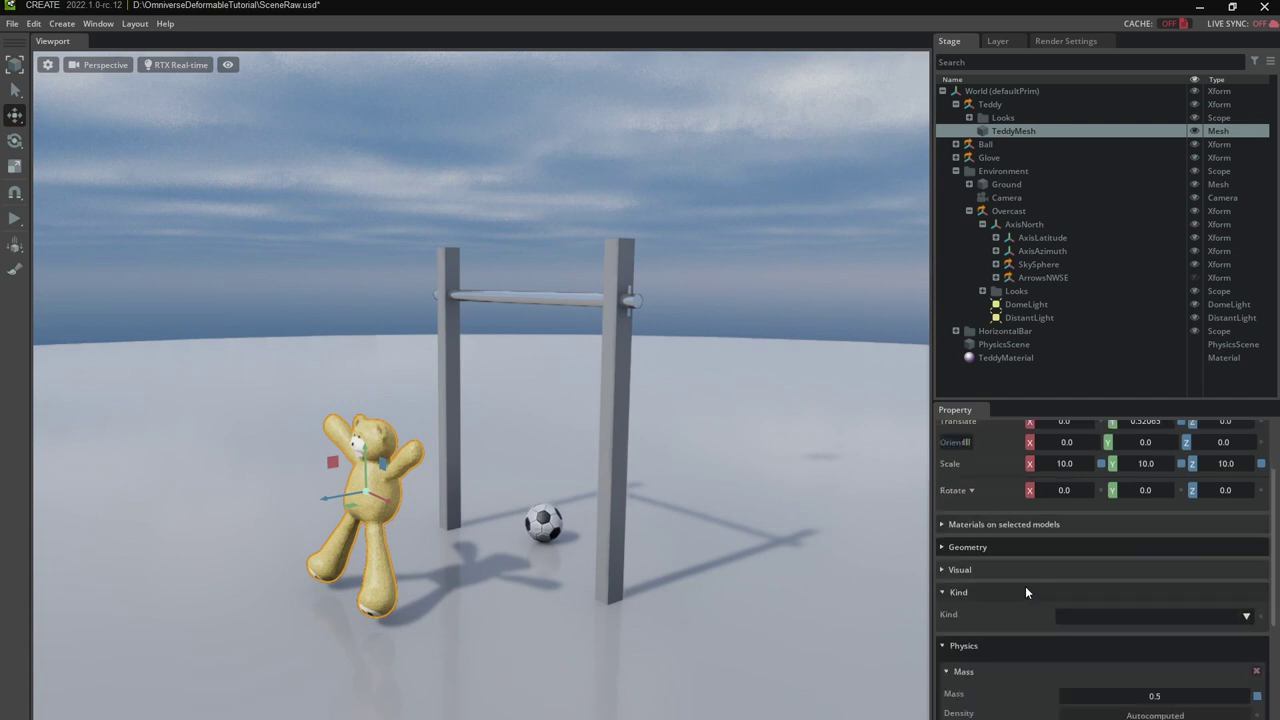
pyautogui.scroll(-2, 1025, 590)
pyautogui.scroll(-4, 1050, 587)
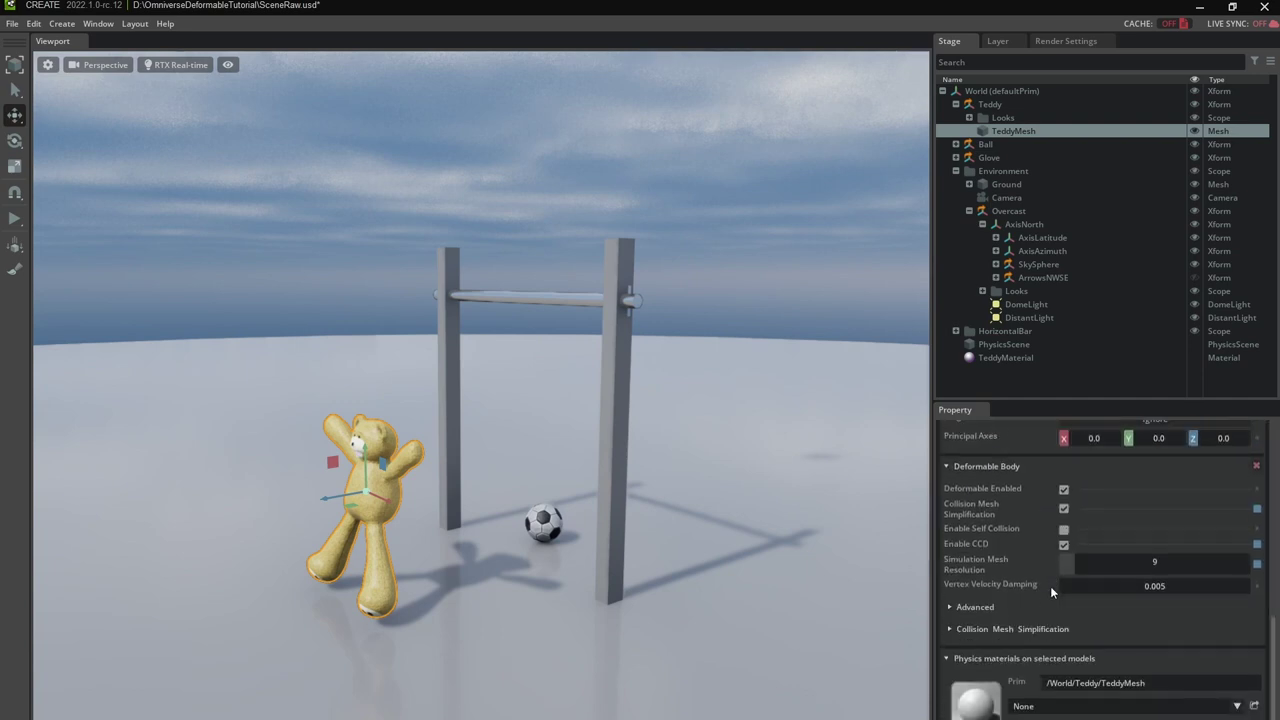
pyautogui.click(1062, 712)
pyautogui.click(1062, 719)
# Step: Select TeddyMaterial and run the simulation, lifting the teddy by its foot
pyautogui.click(996, 359)
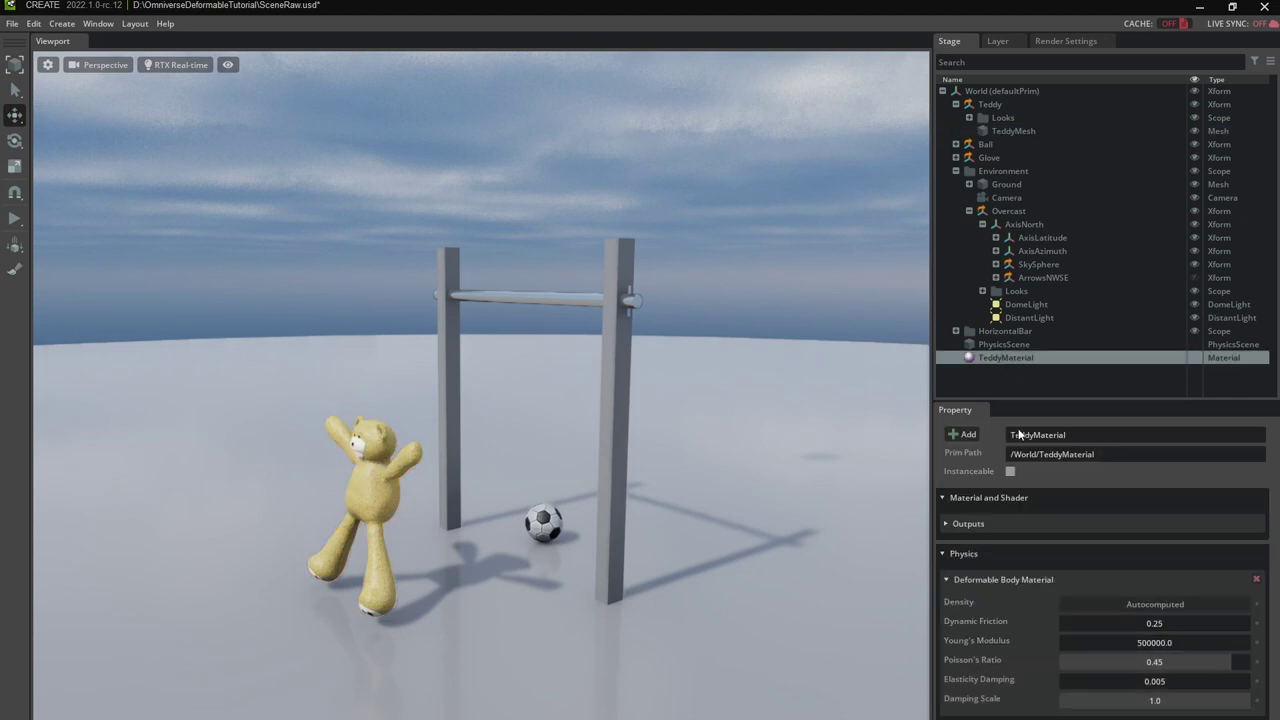
pyautogui.click(21, 221)
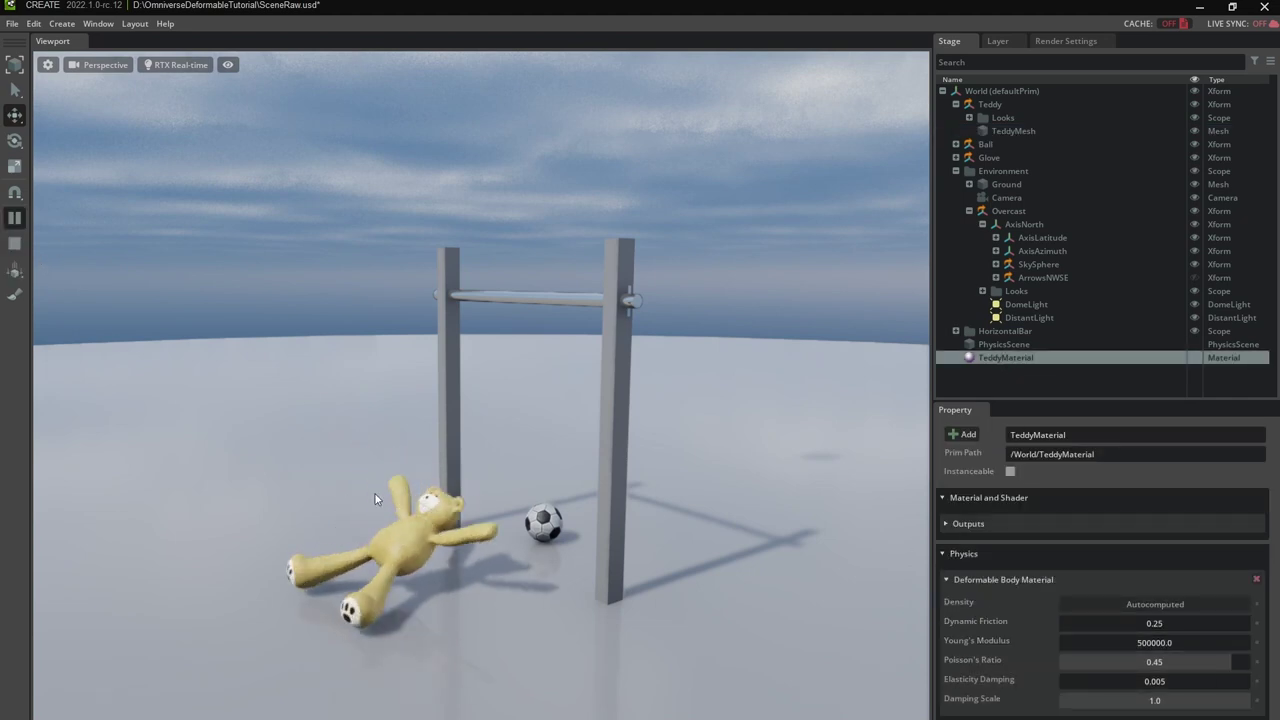
pyautogui.keyDown('shift'); pyautogui.moveTo(384, 590); pyautogui.dragTo(440, 400); pyautogui.keyUp('shift')
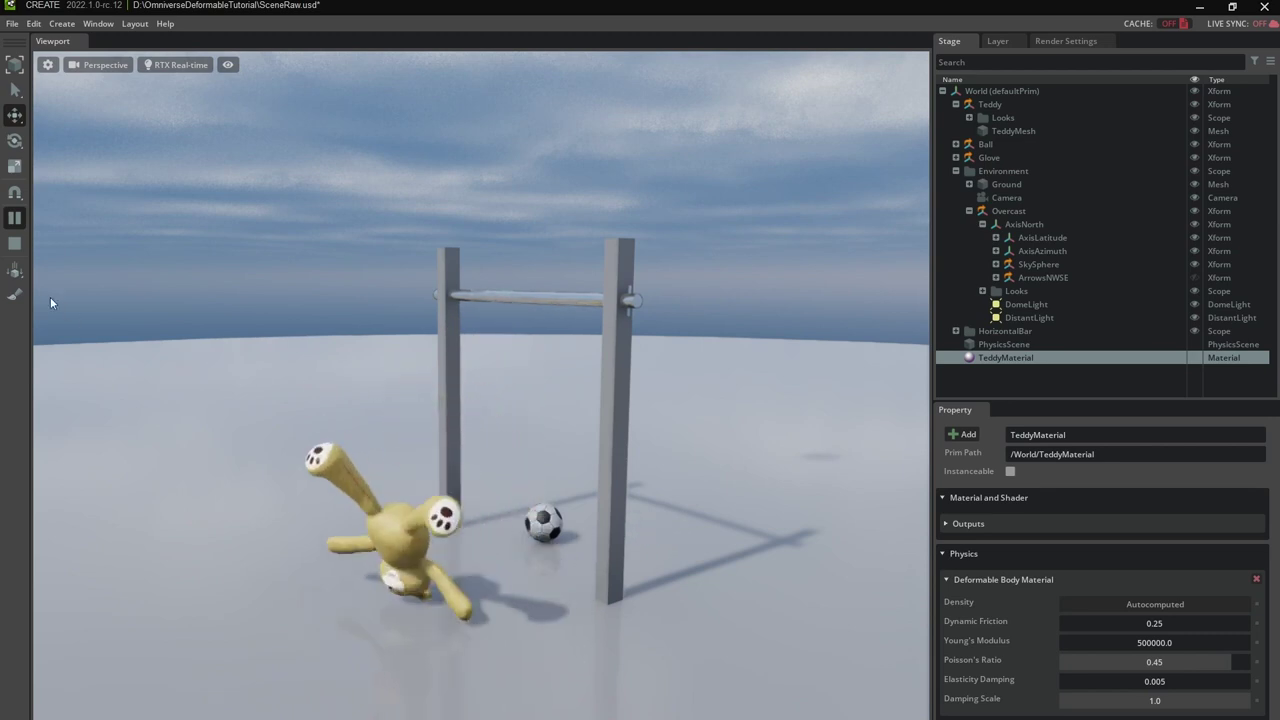
# Step: Lower TeddyMaterial's Young's Modulus to 5000.0 and test the softer teddy in a simulation run
pyautogui.click(15, 243)
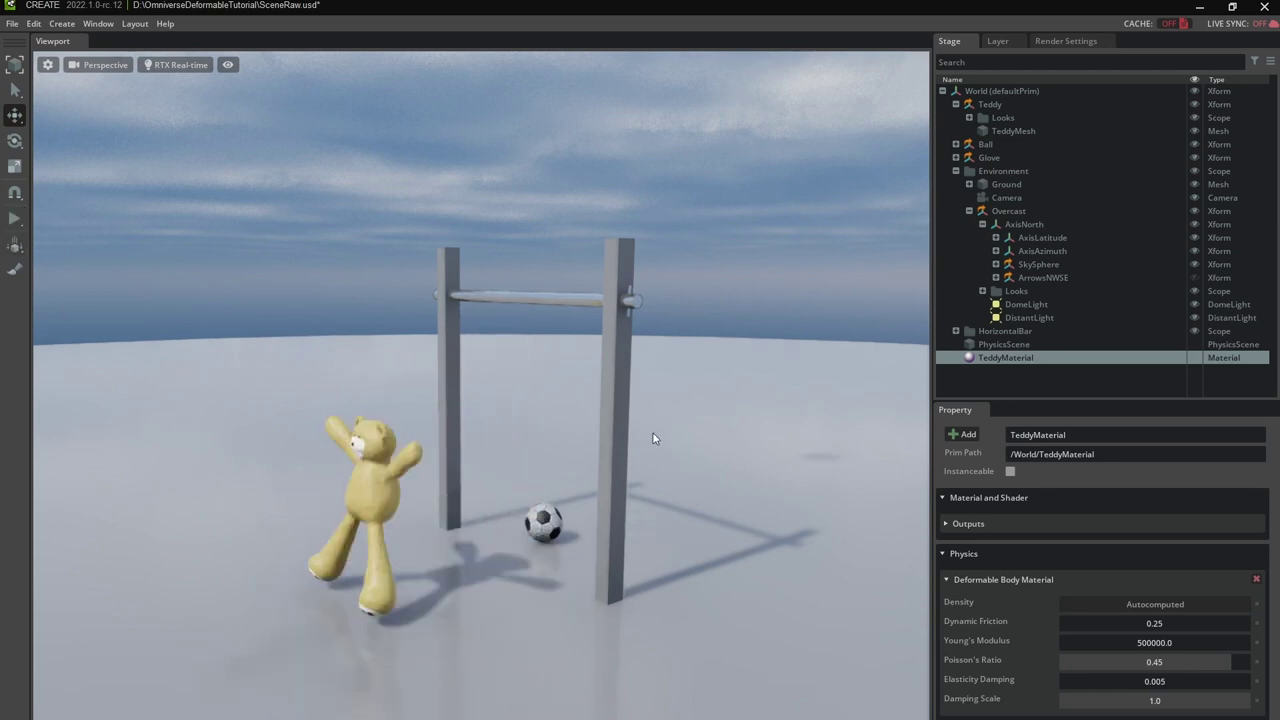
pyautogui.doubleClick(1154, 643)
pyautogui.click(1122, 645)
pyautogui.press('BackSpace')
pyautogui.press('BackSpace')
pyautogui.press('Return')
pyautogui.click(14, 222)
pyautogui.keyDown('shift'); pyautogui.moveTo(376, 593); pyautogui.dragTo(325, 356); pyautogui.keyUp('shift')
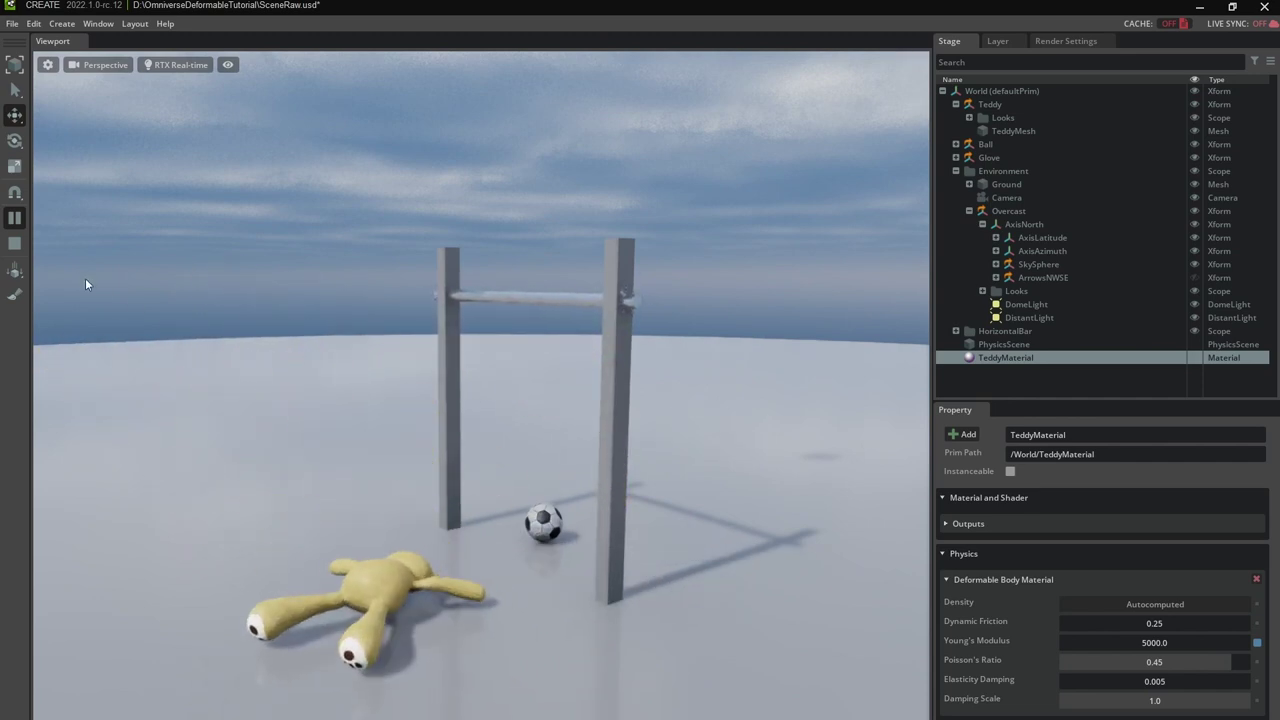
pyautogui.click(15, 245)
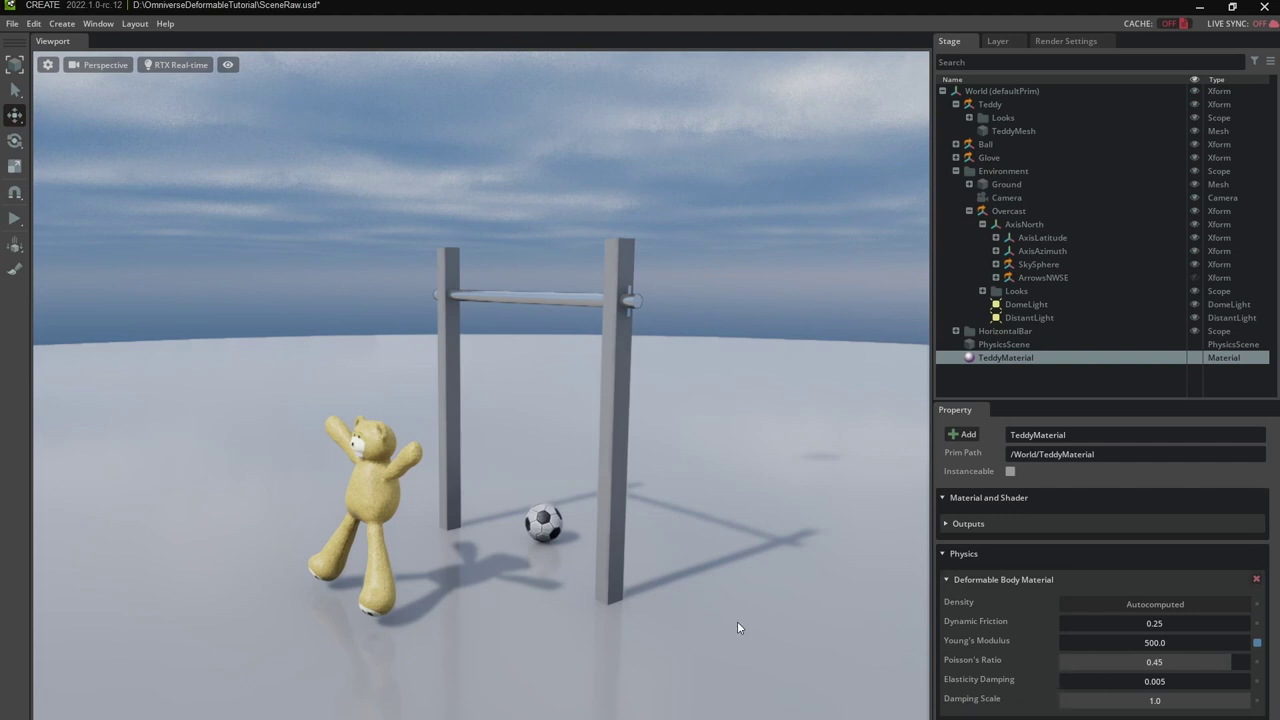
# Step: Restore TeddyMaterial's Young's Modulus to 500000.0
pyautogui.doubleClick(1152, 643)
pyautogui.write('000')
pyautogui.press('Return')
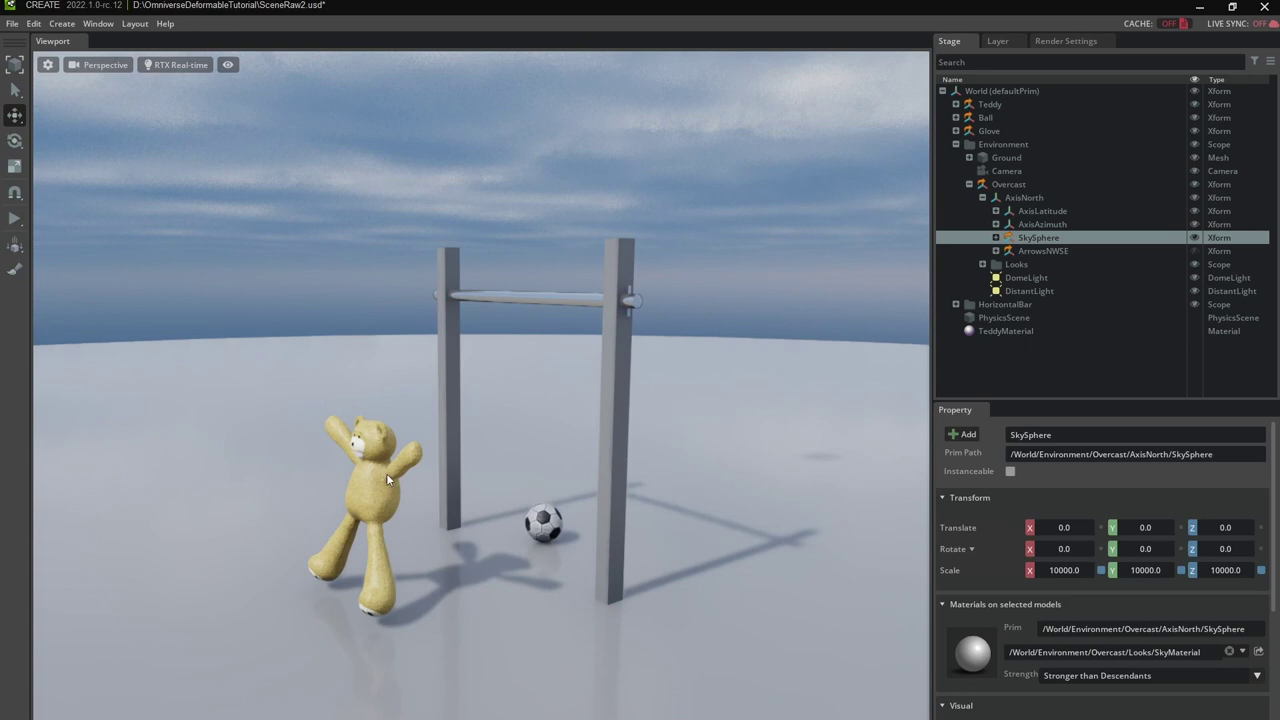
# Step: Tilt the Teddy group about 20° and lift it until its feet rest on the horizontal bar
pyautogui.click(370, 494)
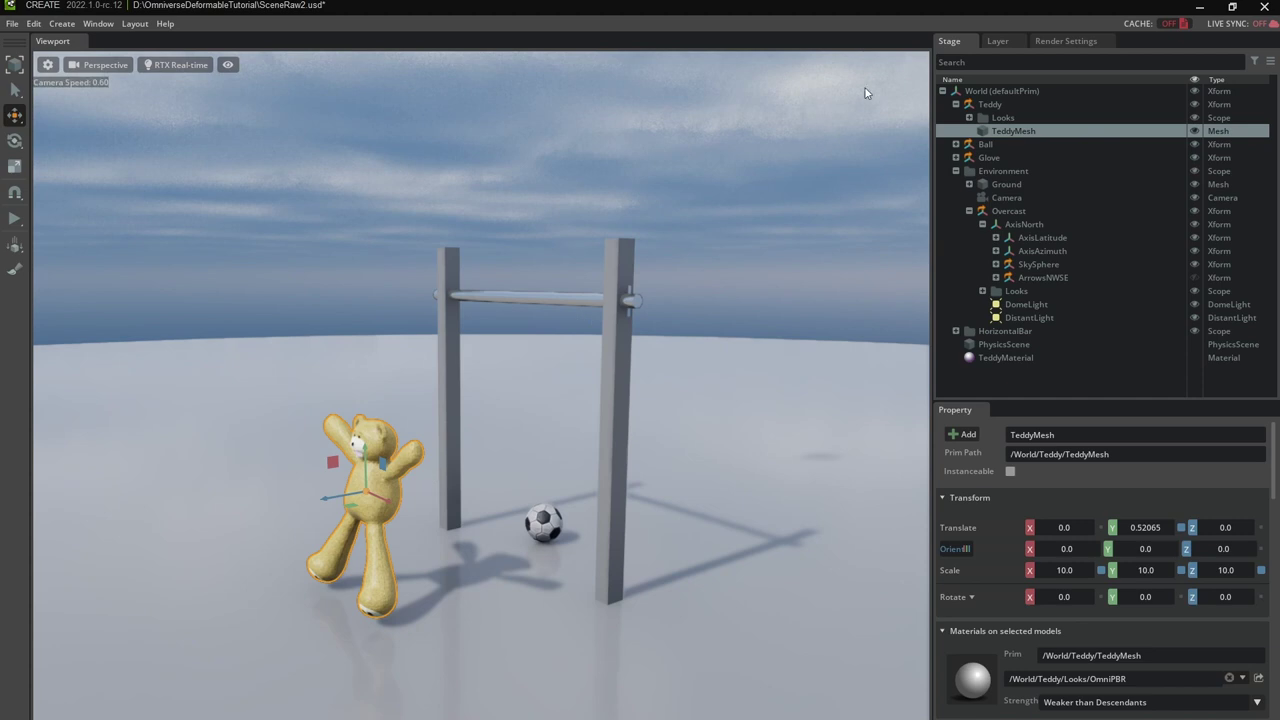
pyautogui.click(990, 104)
pyautogui.press('e')
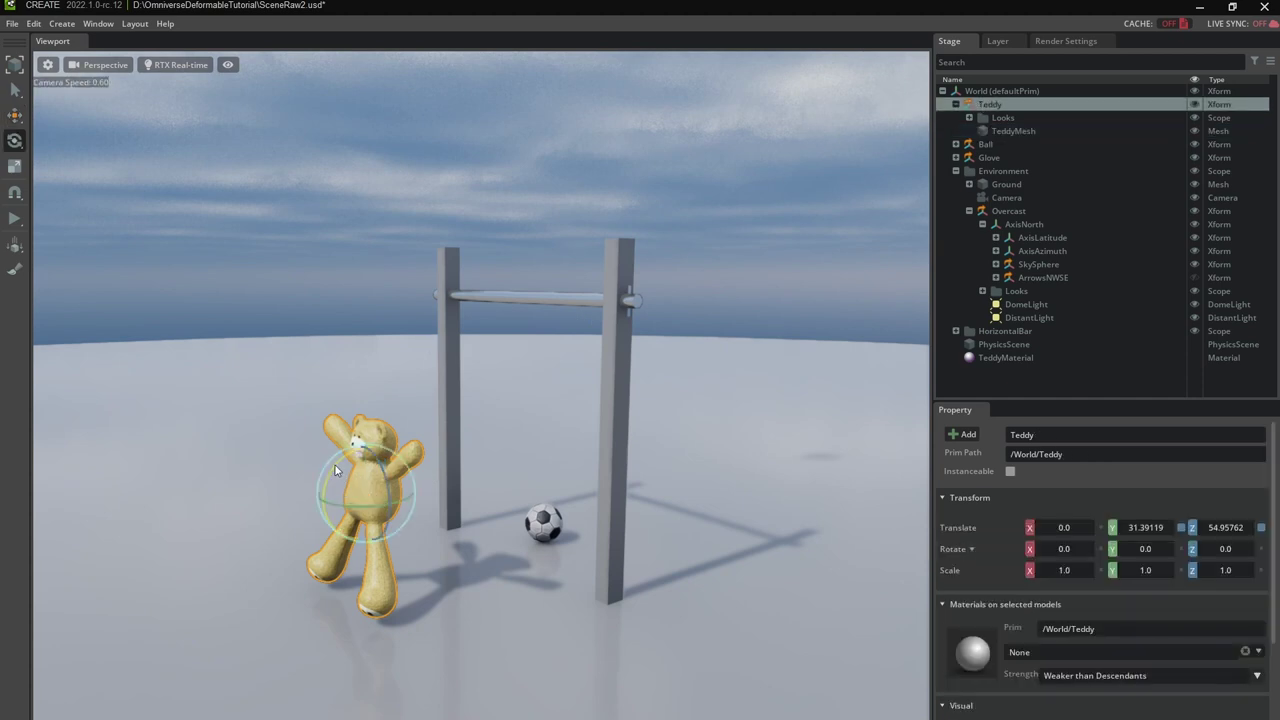
pyautogui.moveTo(335, 465); pyautogui.dragTo(406, 193)
pyautogui.press('w')
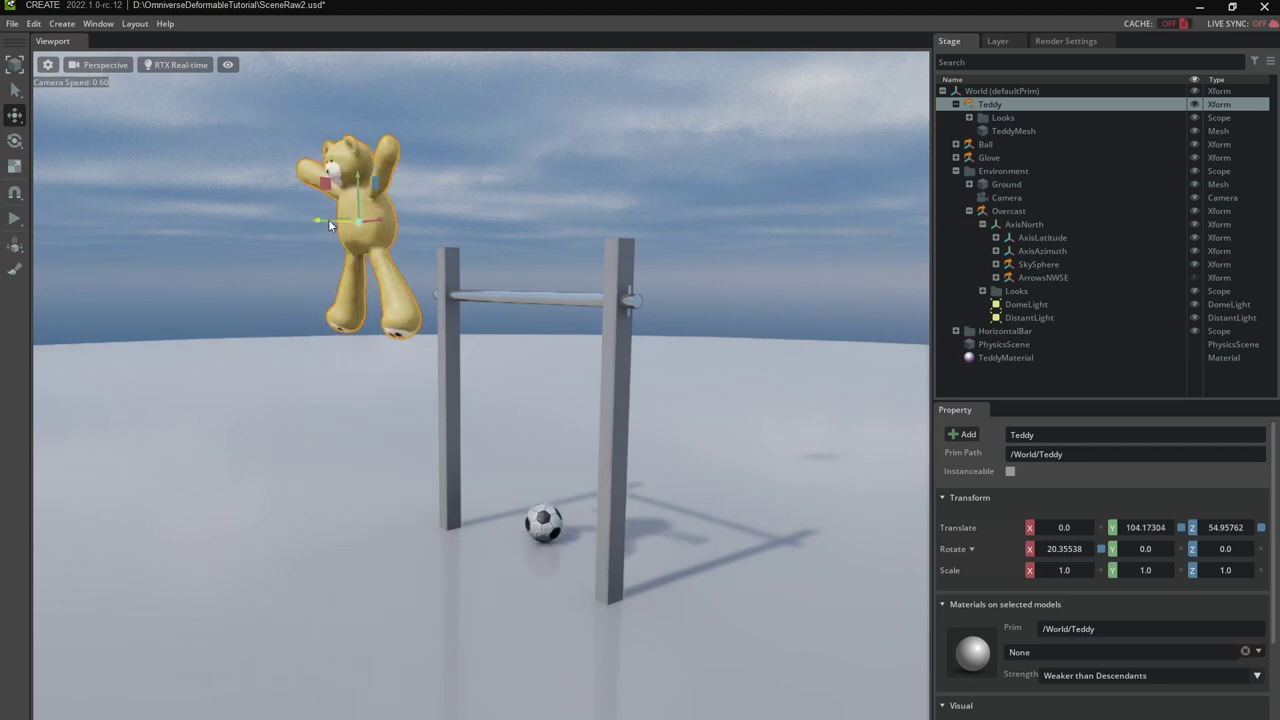
pyautogui.moveTo(330, 219); pyautogui.dragTo(517, 178)
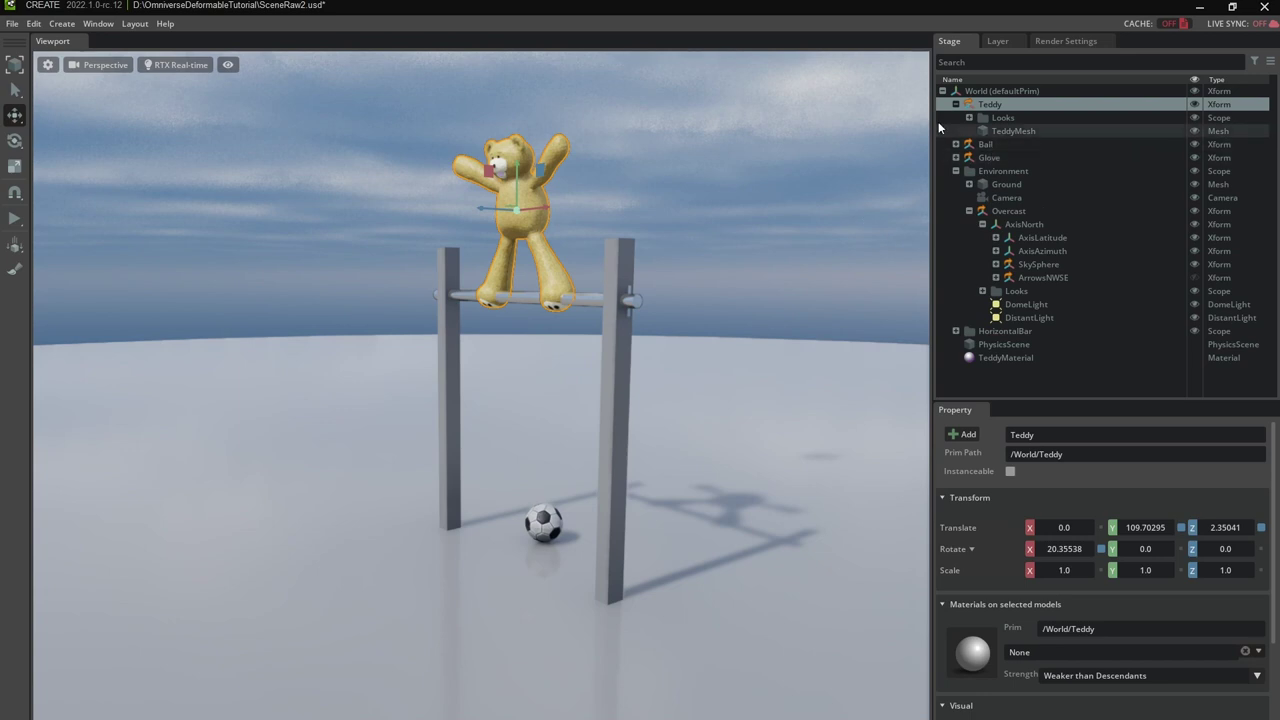
pyautogui.click(1018, 130)
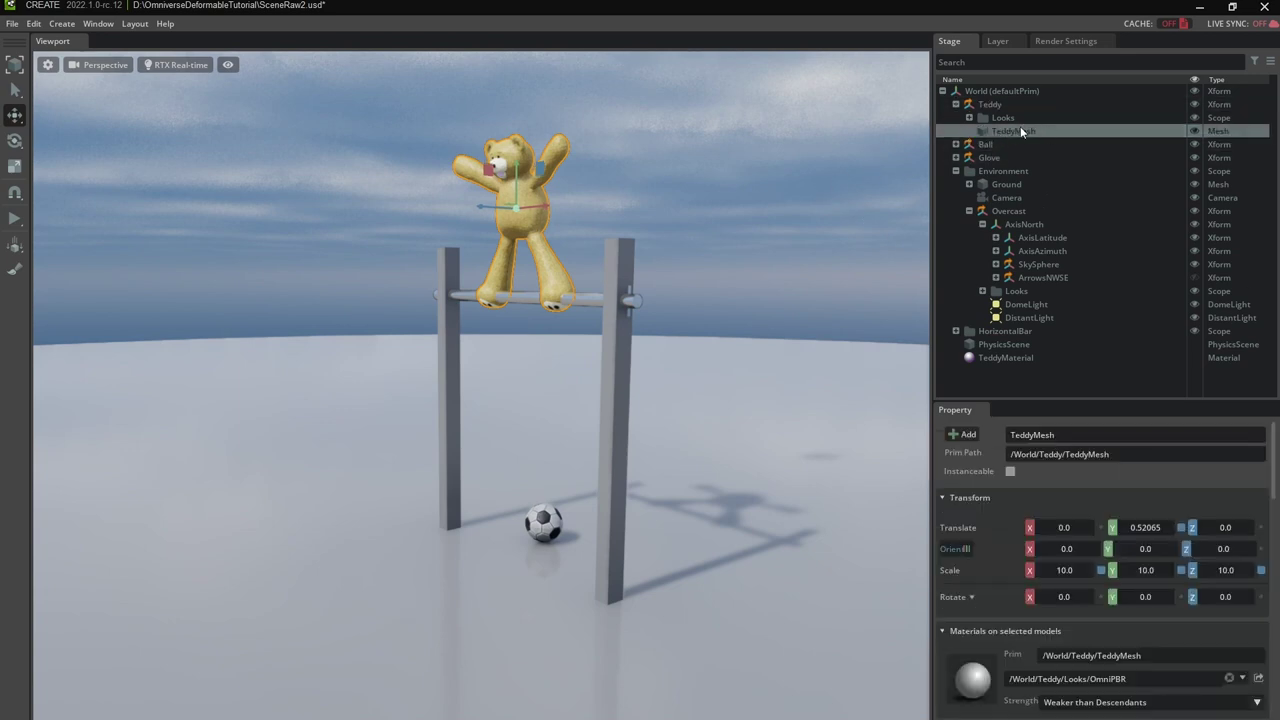
# Step: Create a physics attachment between TeddyMesh and the bar's Pole
pyautogui.keyDown('shift'); pyautogui.click(590, 300); pyautogui.keyUp('shift')
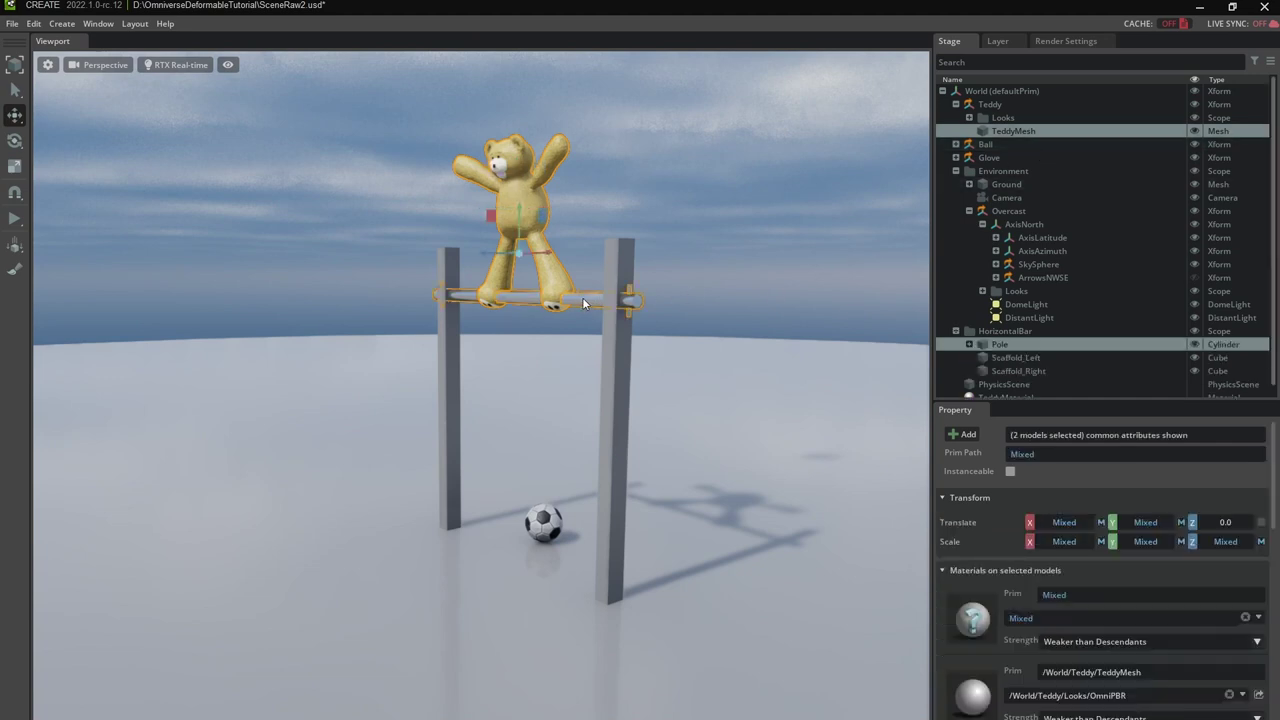
pyautogui.rightClick(583, 298)
pyautogui.moveTo(620, 328)
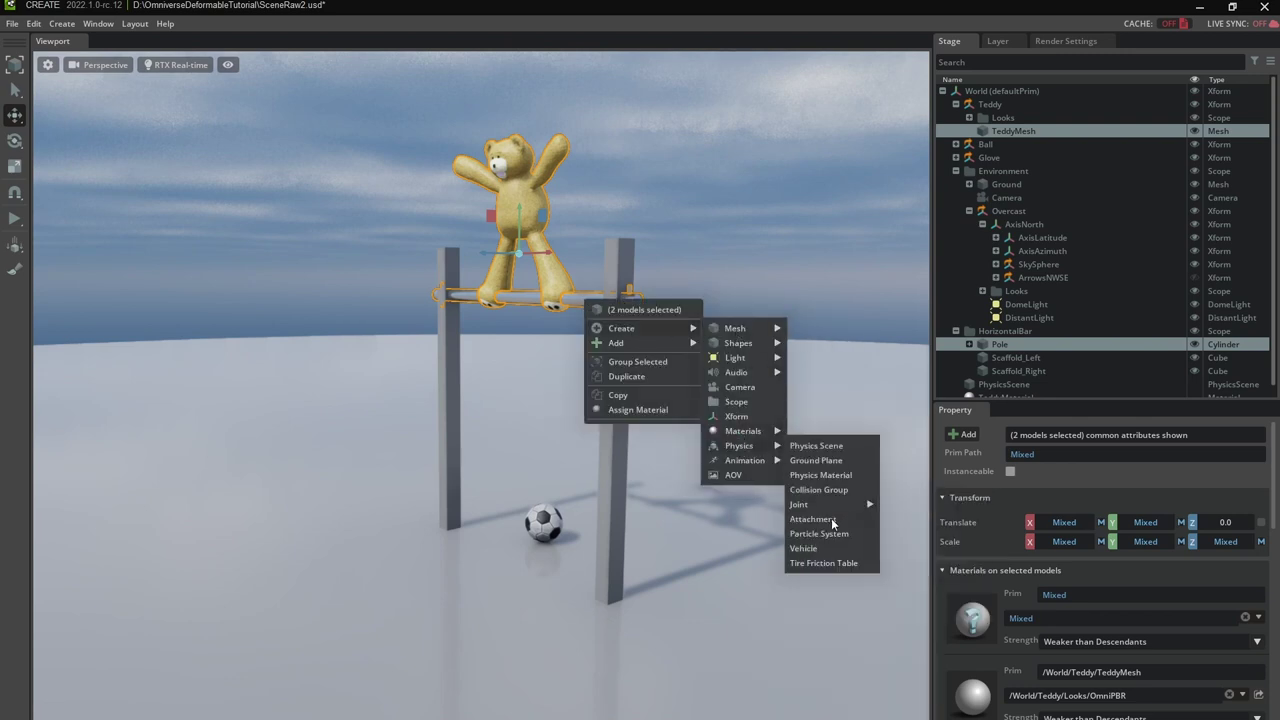
pyautogui.click(835, 528)
# Step: Play, stop and replay the simulation to test the teddy hanging from the bar
pyautogui.click(400, 223)
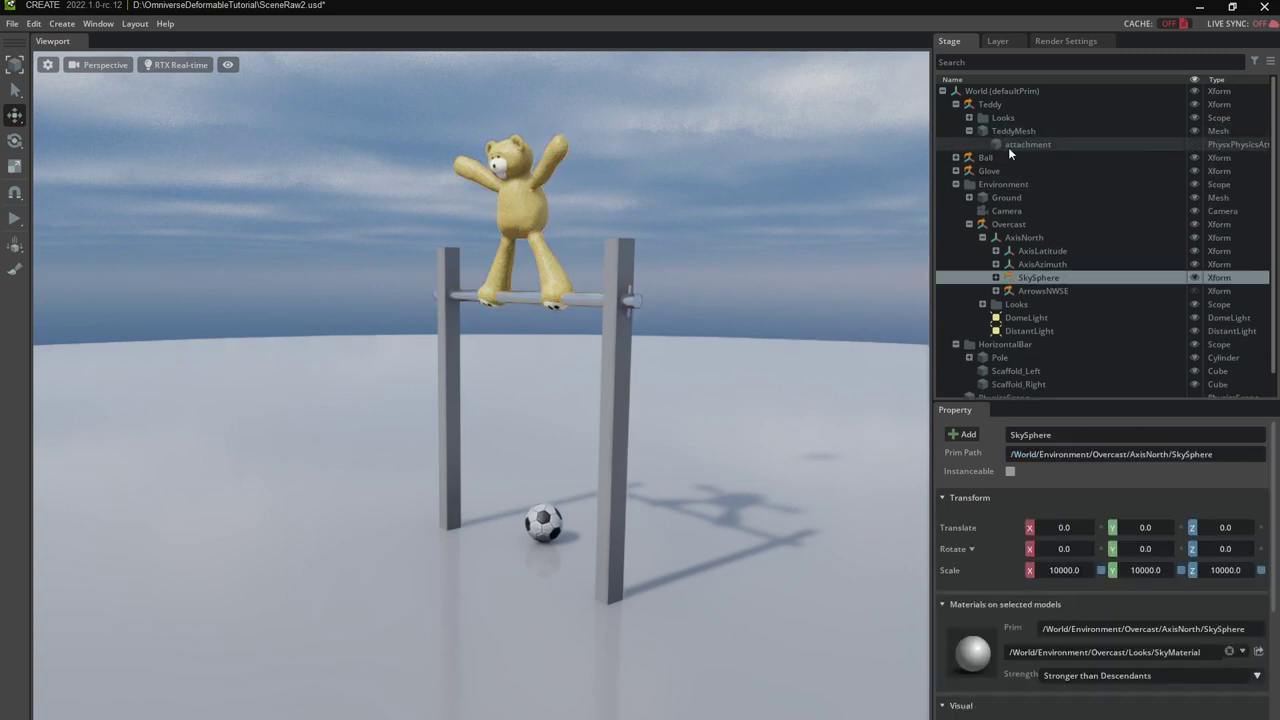
pyautogui.click(15, 219)
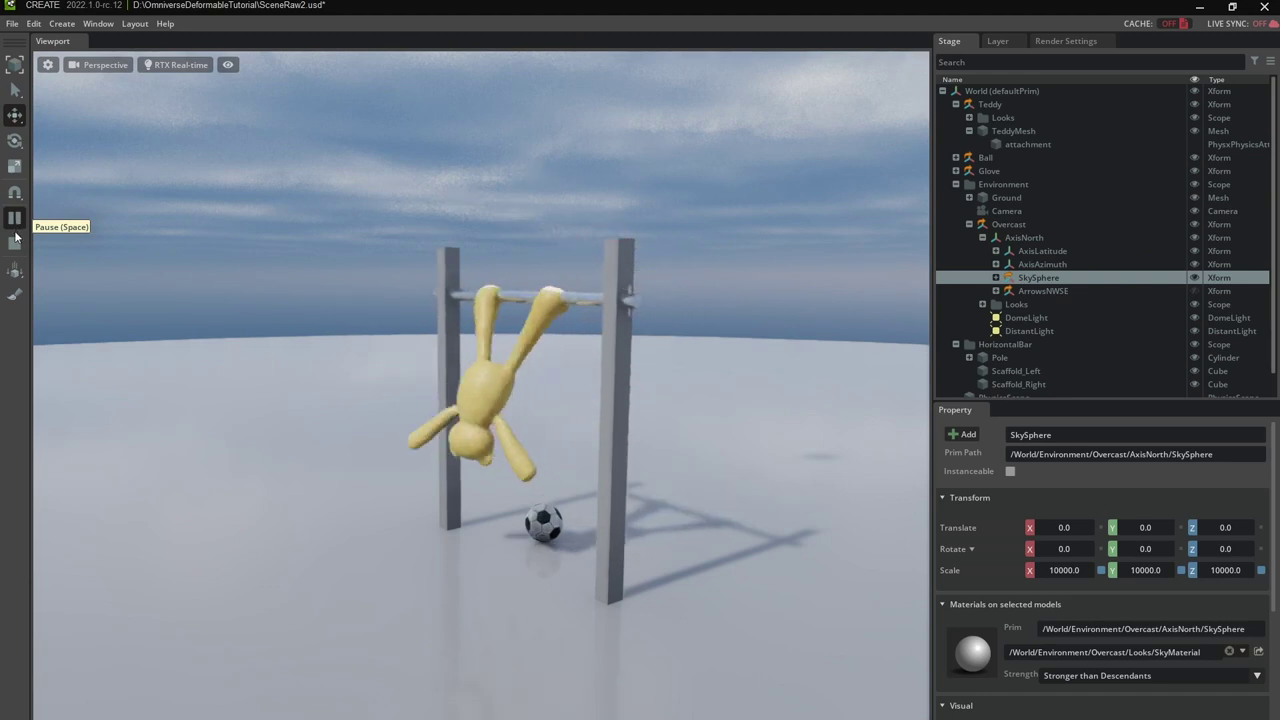
pyautogui.click(16, 245)
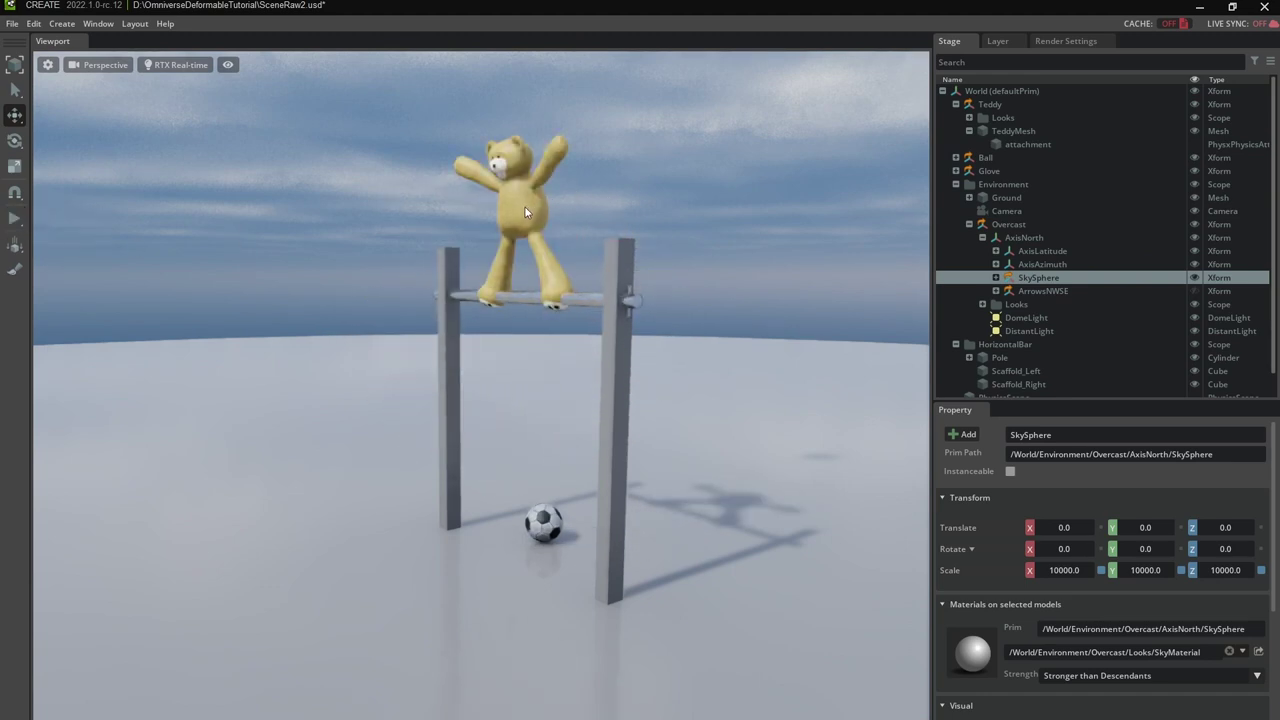
pyautogui.click(15, 219)
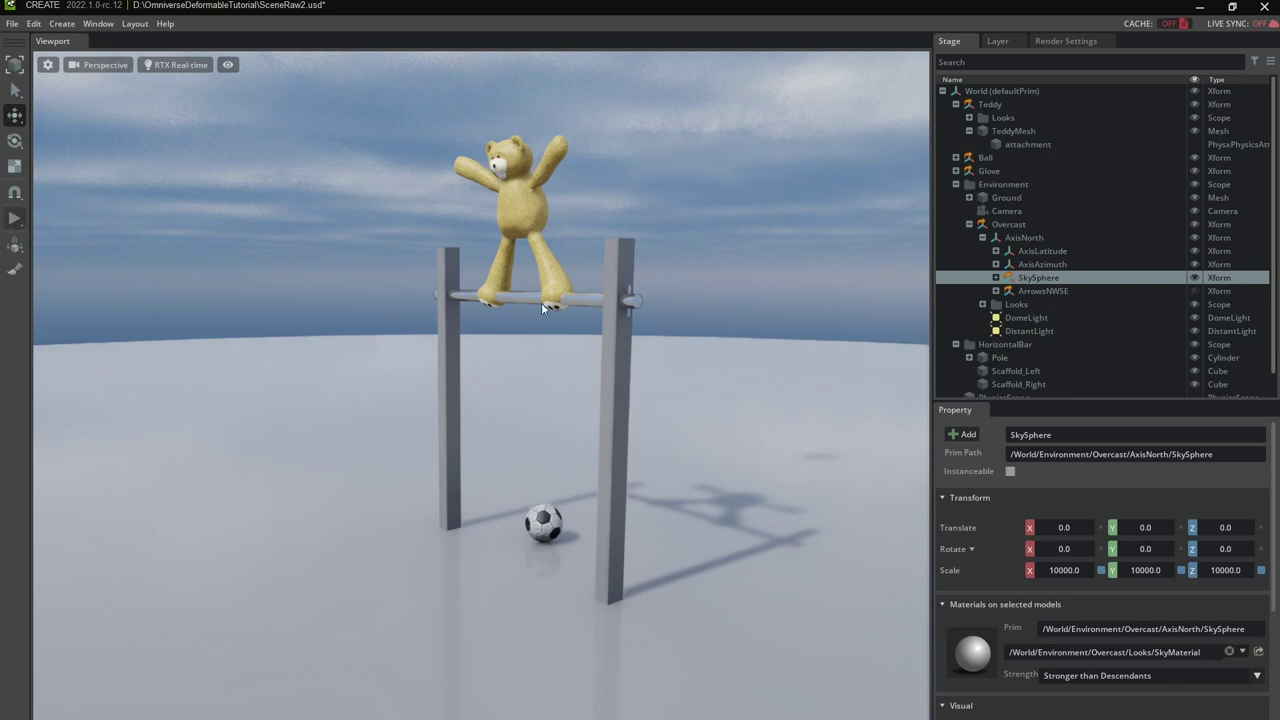
pyautogui.click(228, 65)
# Step: Set Show By Type > Physics > Attachments to All, then select the teddy's attachment prim
pyautogui.moveTo(273, 109)
pyautogui.moveTo(372, 156)
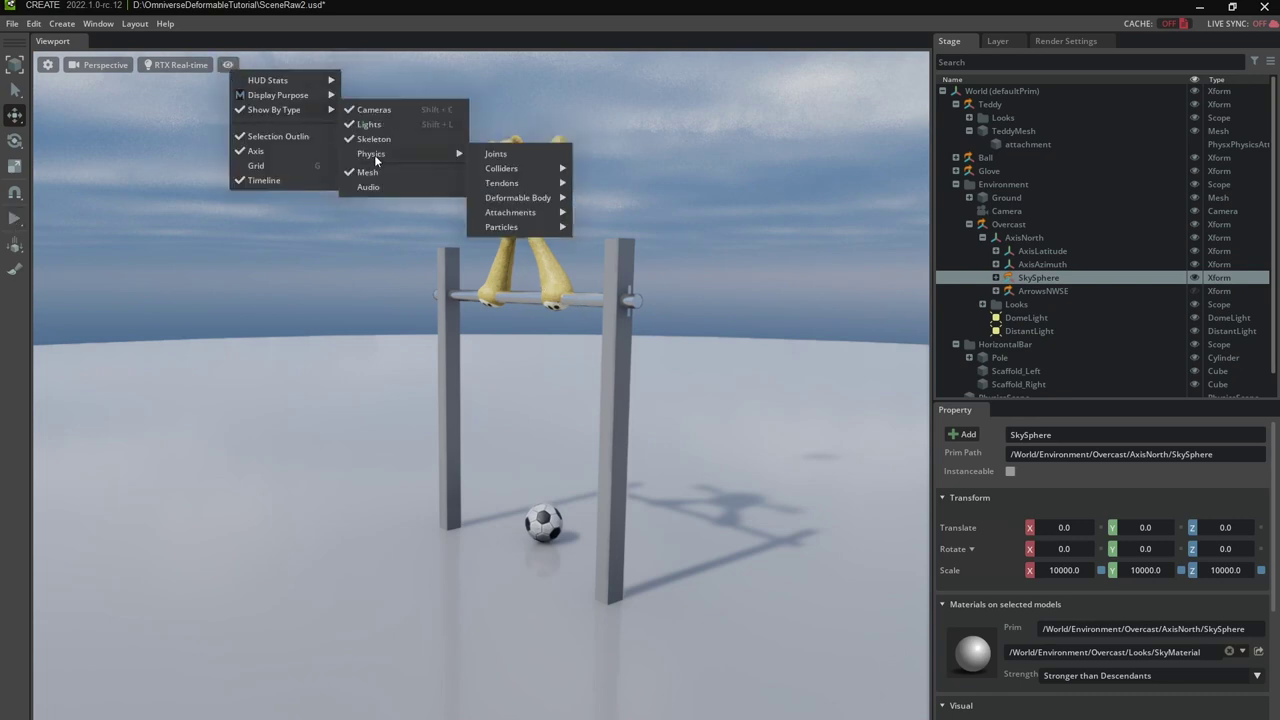
pyautogui.moveTo(518, 212)
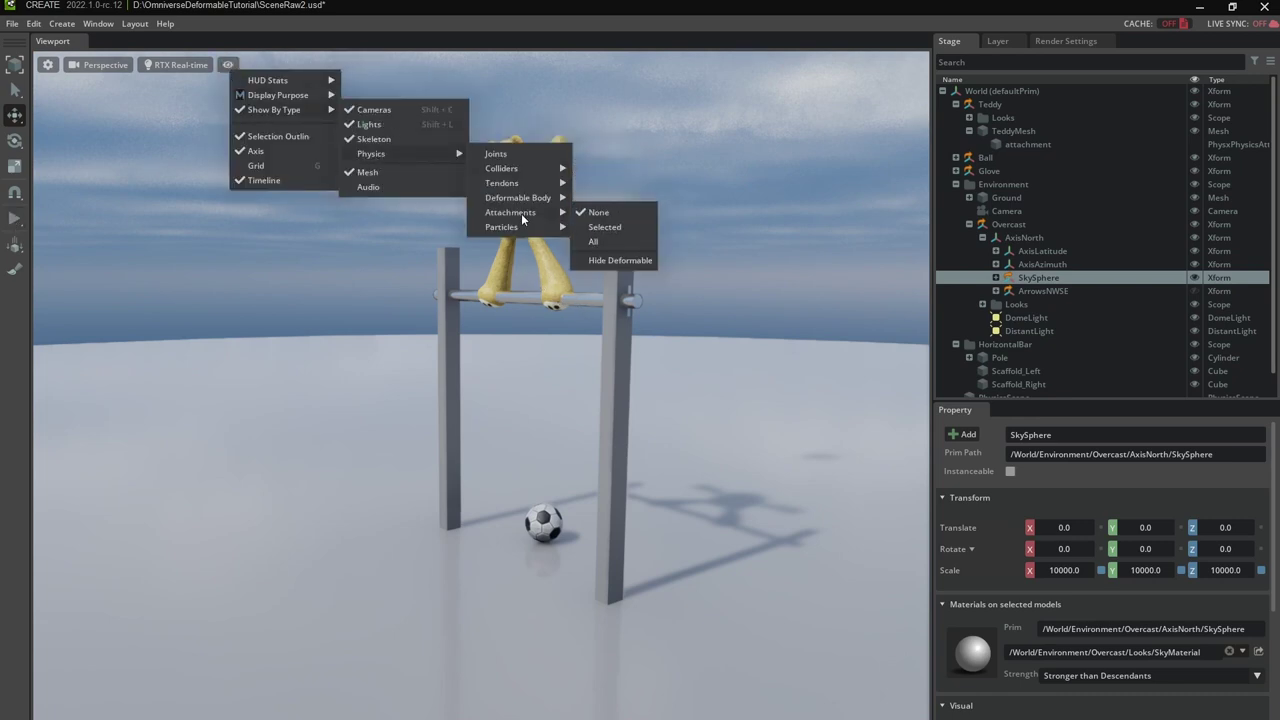
pyautogui.click(597, 242)
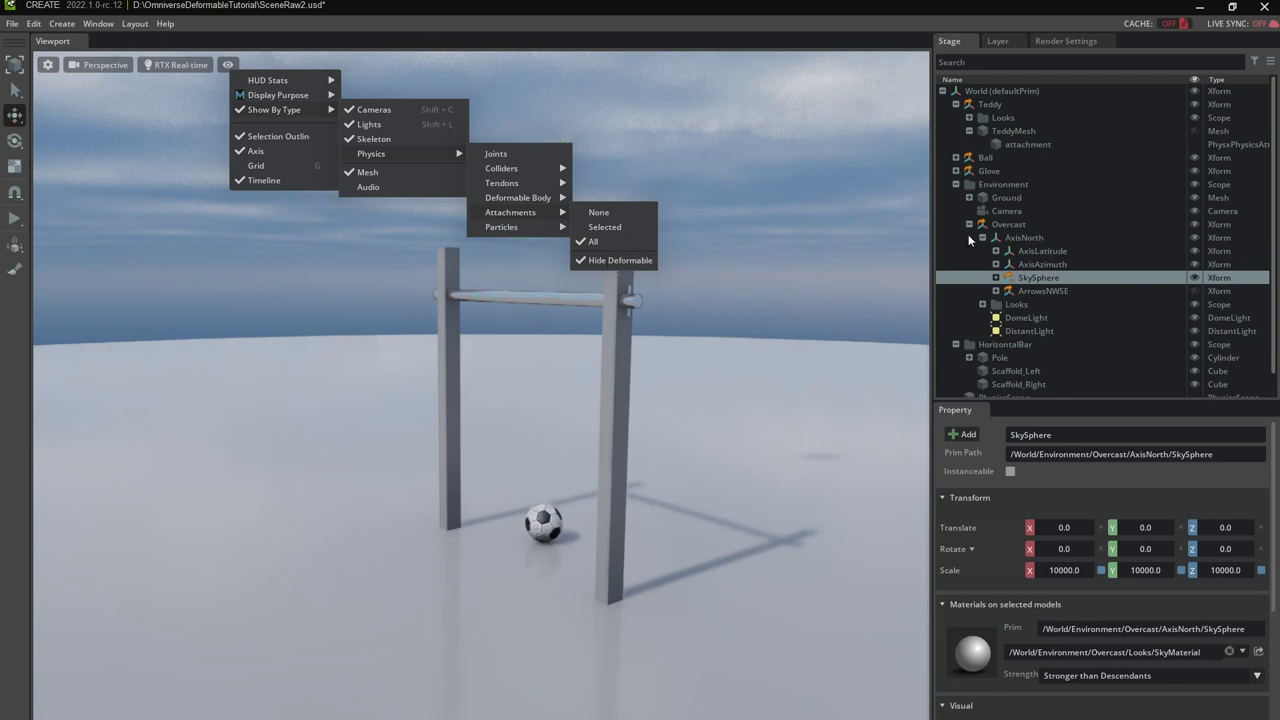
pyautogui.click(1021, 145)
pyautogui.click(1024, 144)
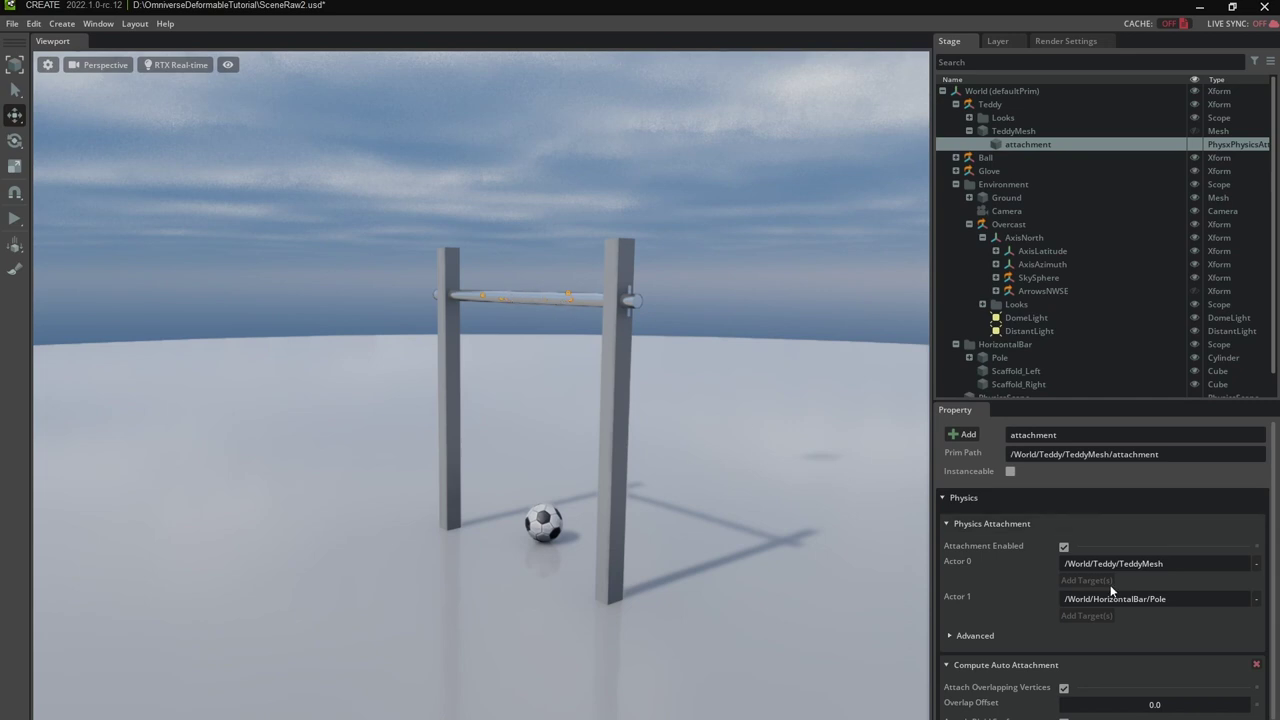
# Step: Tick Attach Rigid Surface under Compute Auto Attachment, then reselect the attachment prim
pyautogui.scroll(-2, 1115, 590)
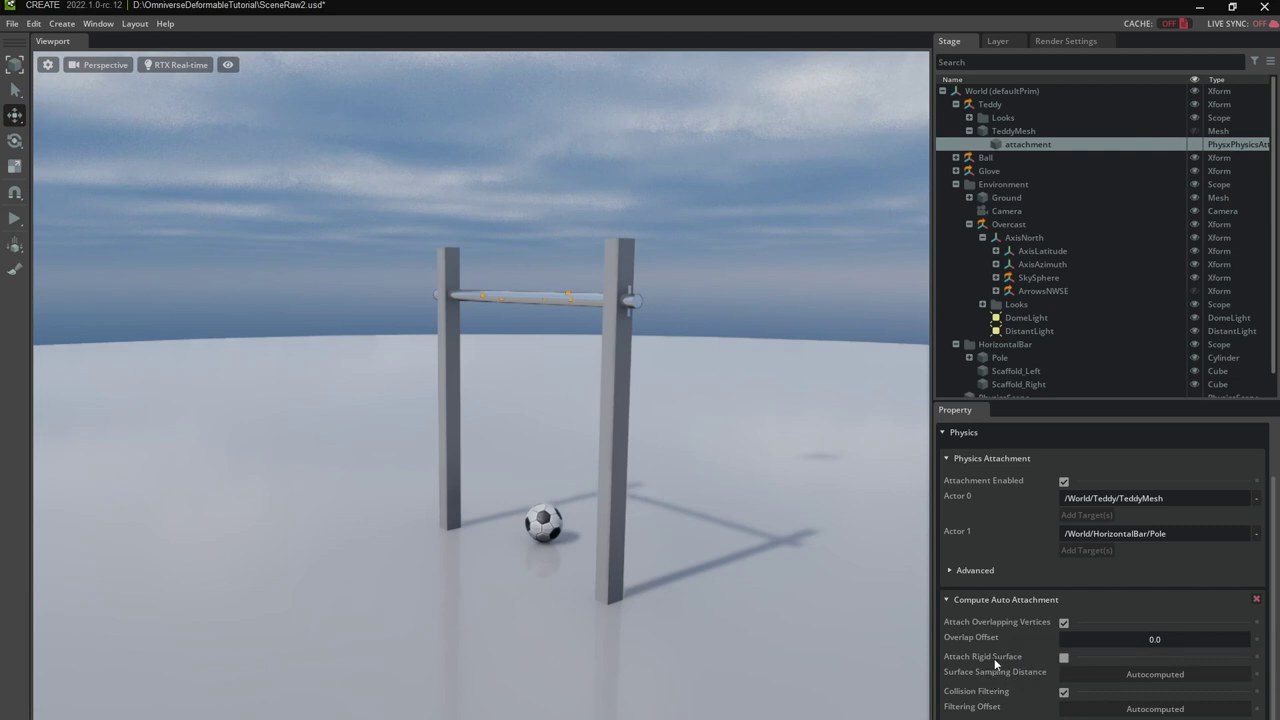
pyautogui.click(1064, 659)
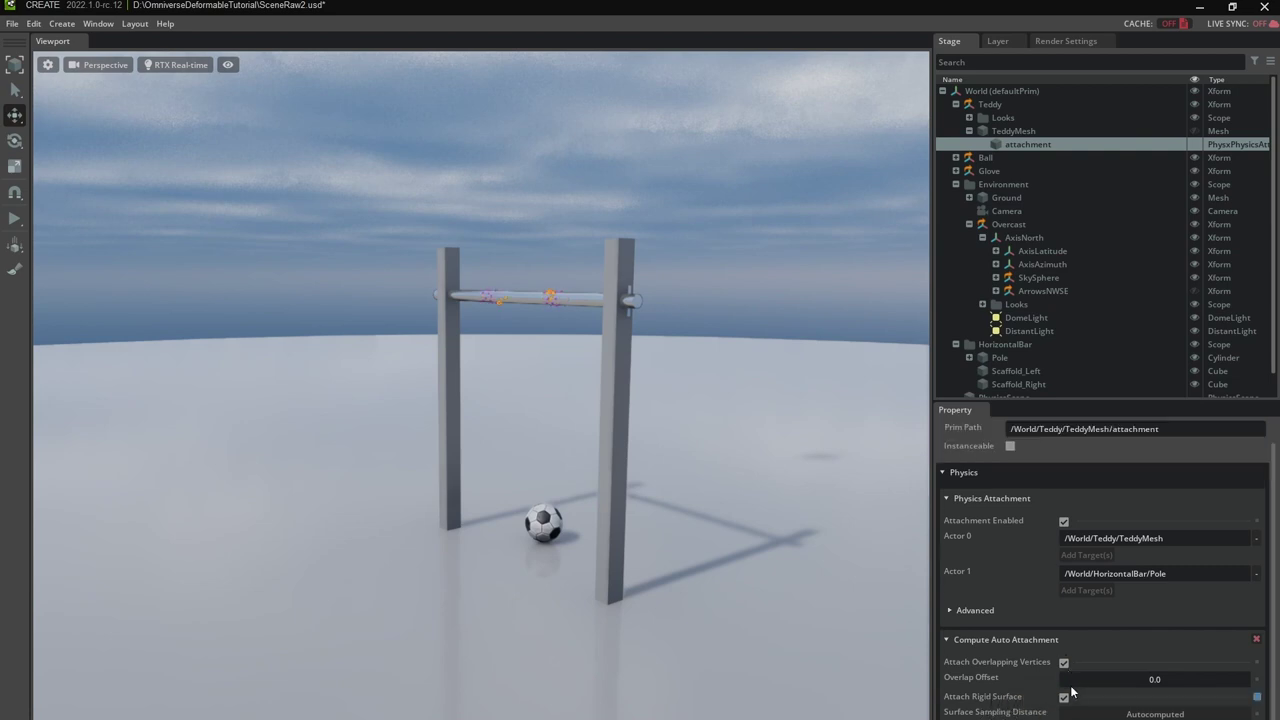
pyautogui.click(1035, 131)
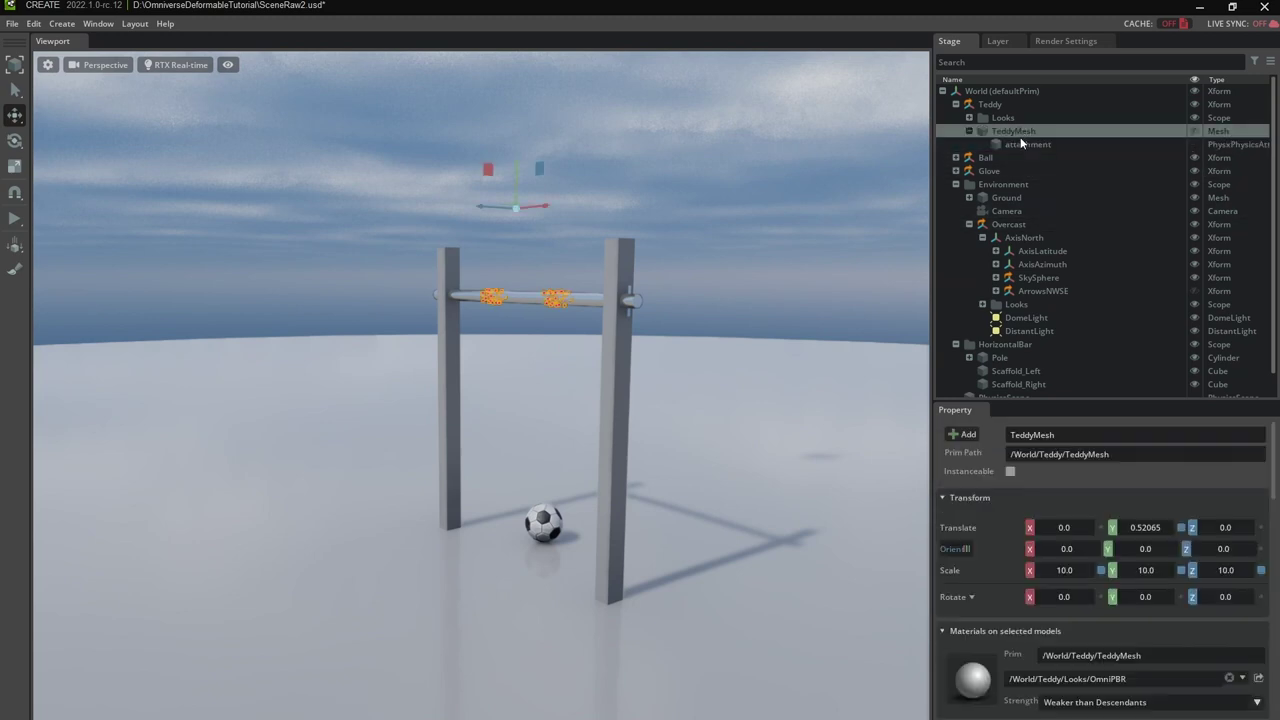
pyautogui.click(1020, 142)
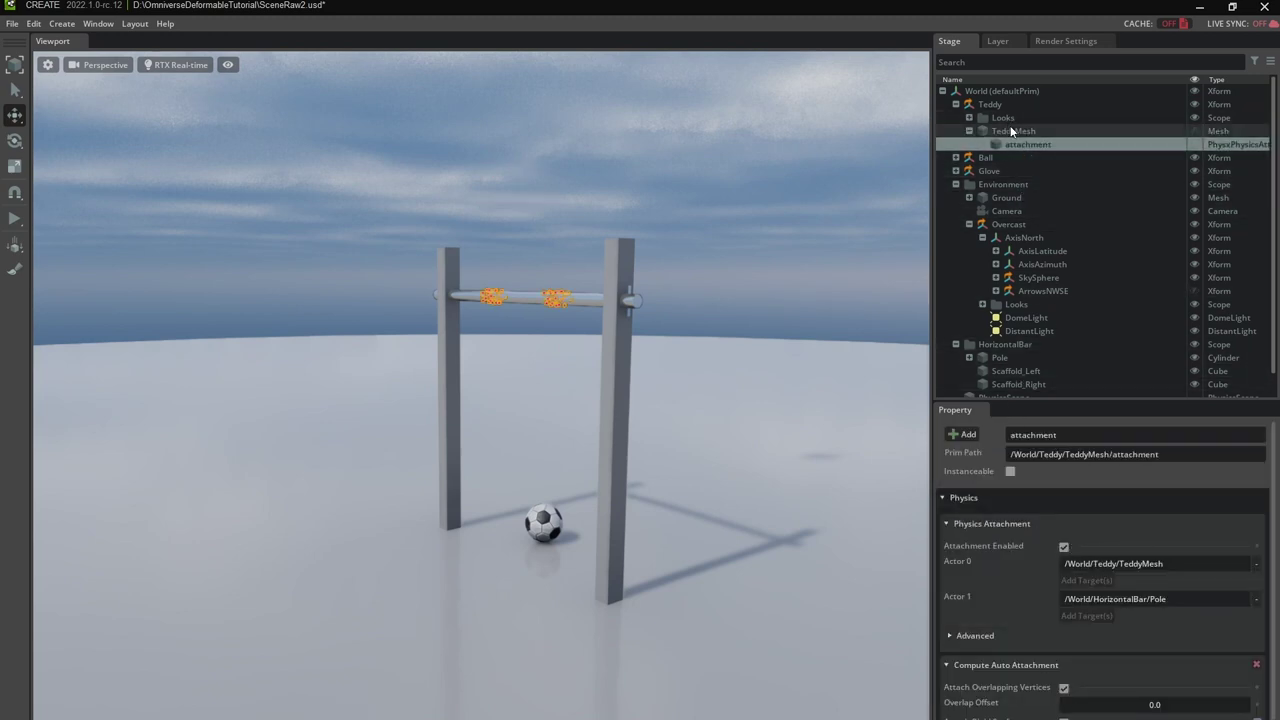
# Step: Uncheck Attachments > Hide Deformable and set the Attachments display to None
pyautogui.click(227, 65)
pyautogui.moveTo(252, 105)
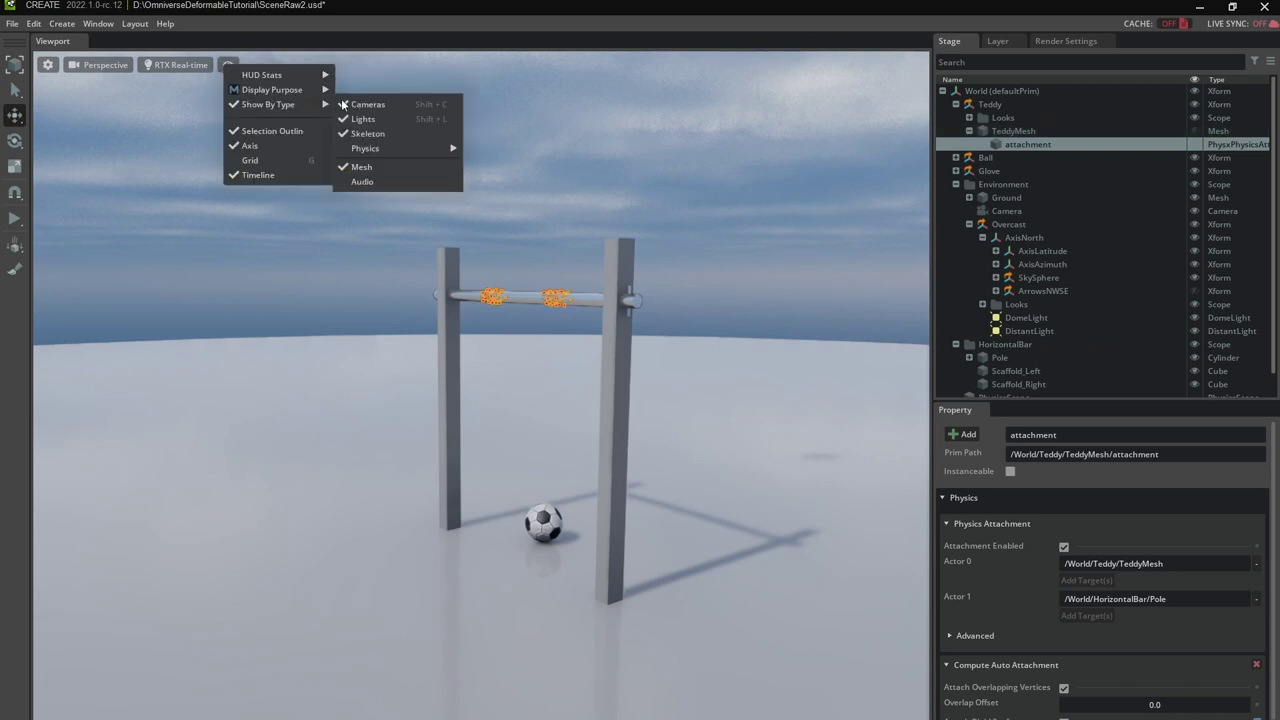
pyautogui.moveTo(386, 150)
pyautogui.moveTo(506, 195)
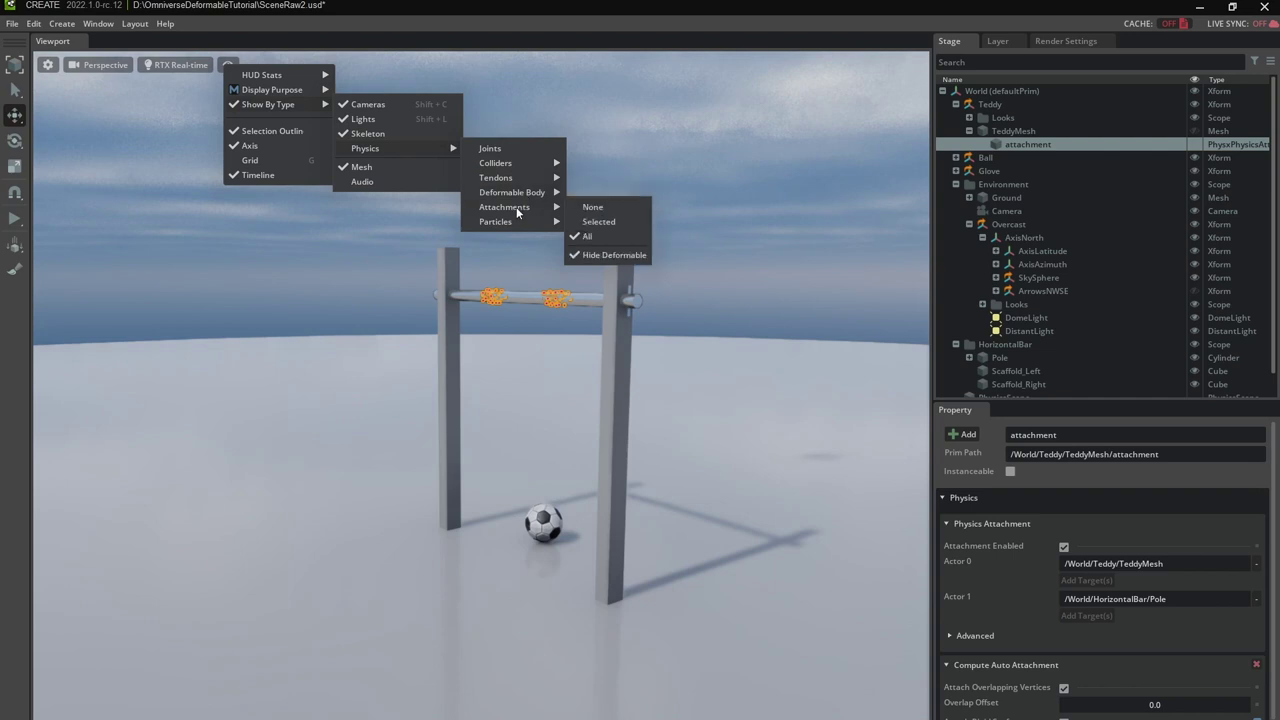
pyautogui.click(608, 255)
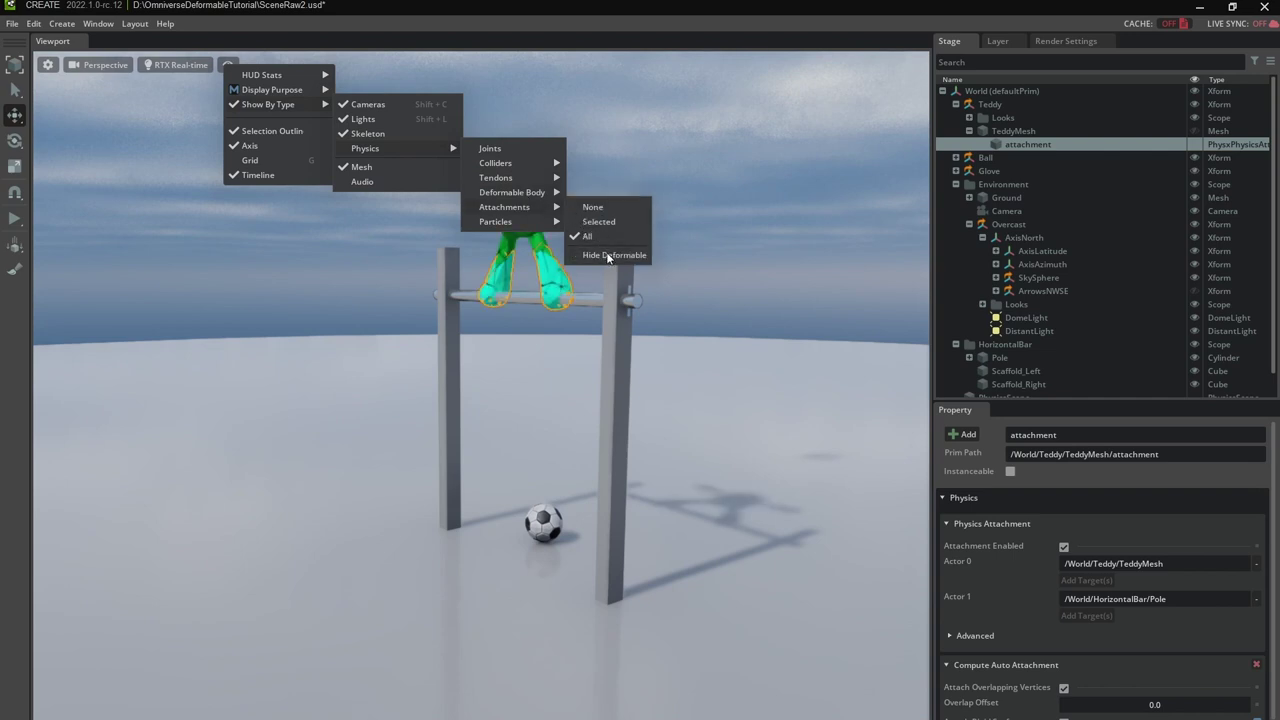
pyautogui.click(594, 208)
pyautogui.moveTo(525, 195)
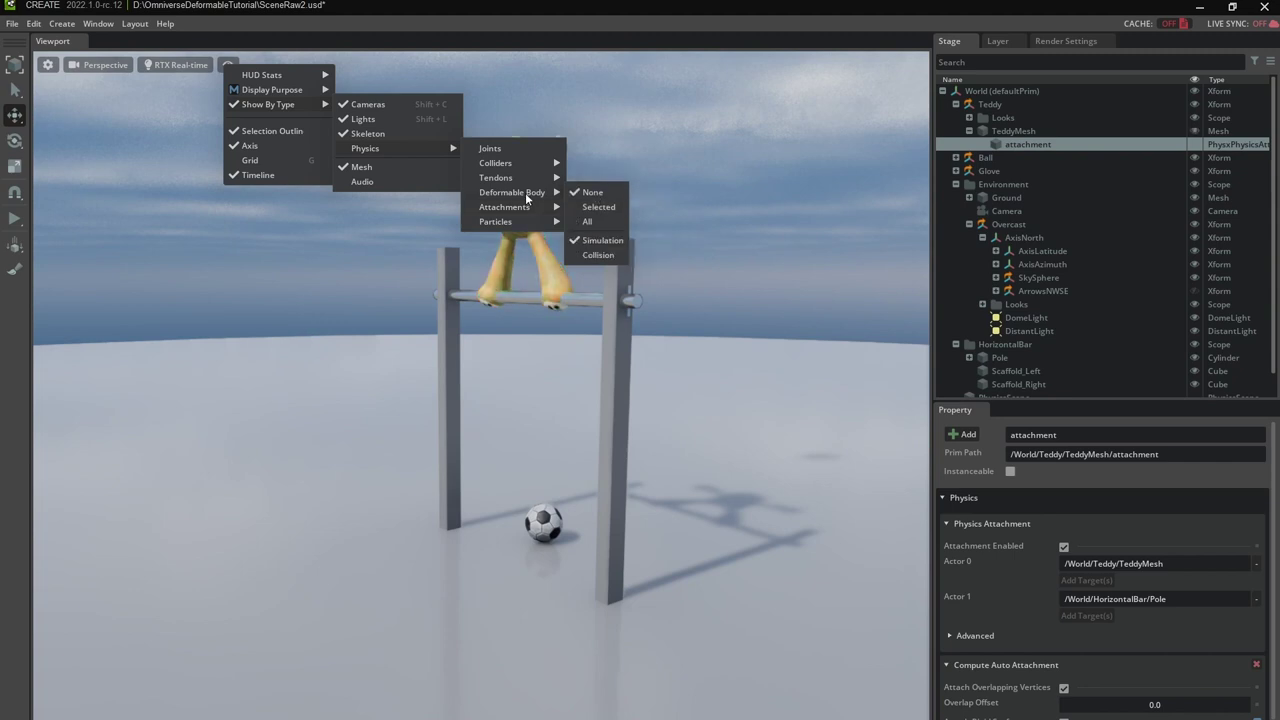
# Step: Set Deformable Body display to Selected, select the Glove, then play and stop the simulation
pyautogui.click(592, 206)
pyautogui.click(664, 166)
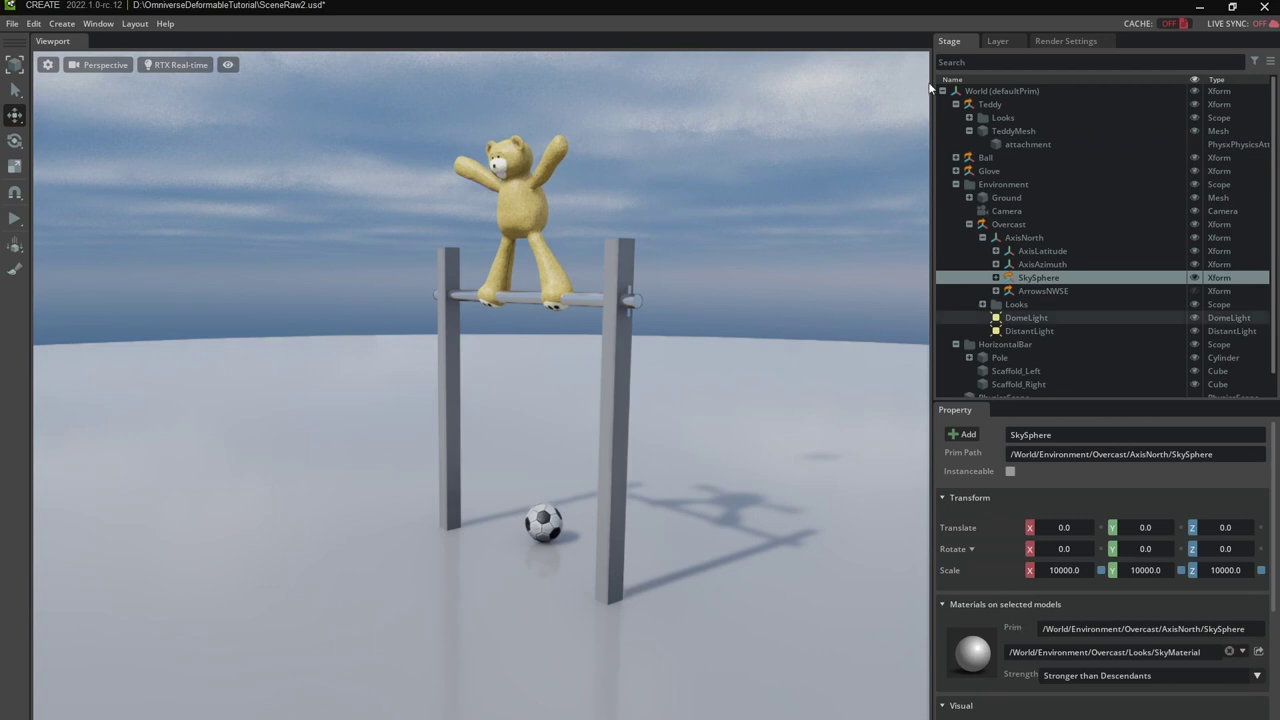
pyautogui.click(990, 171)
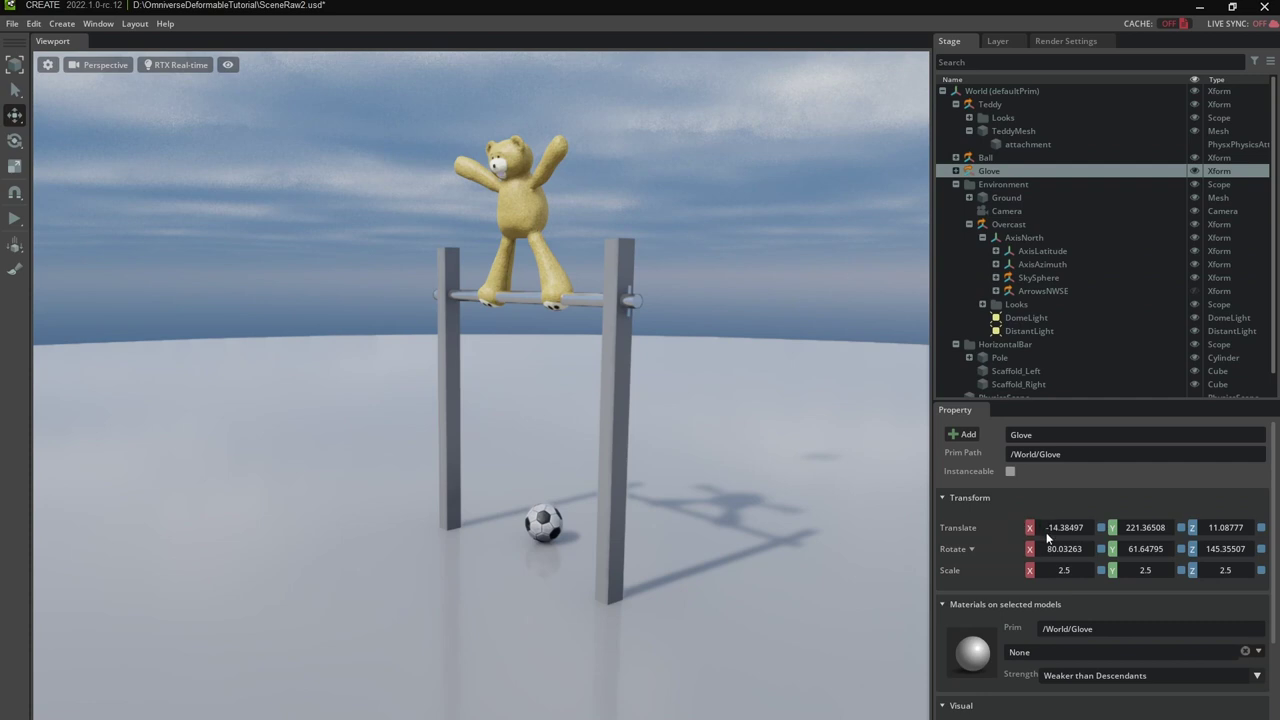
pyautogui.click(16, 220)
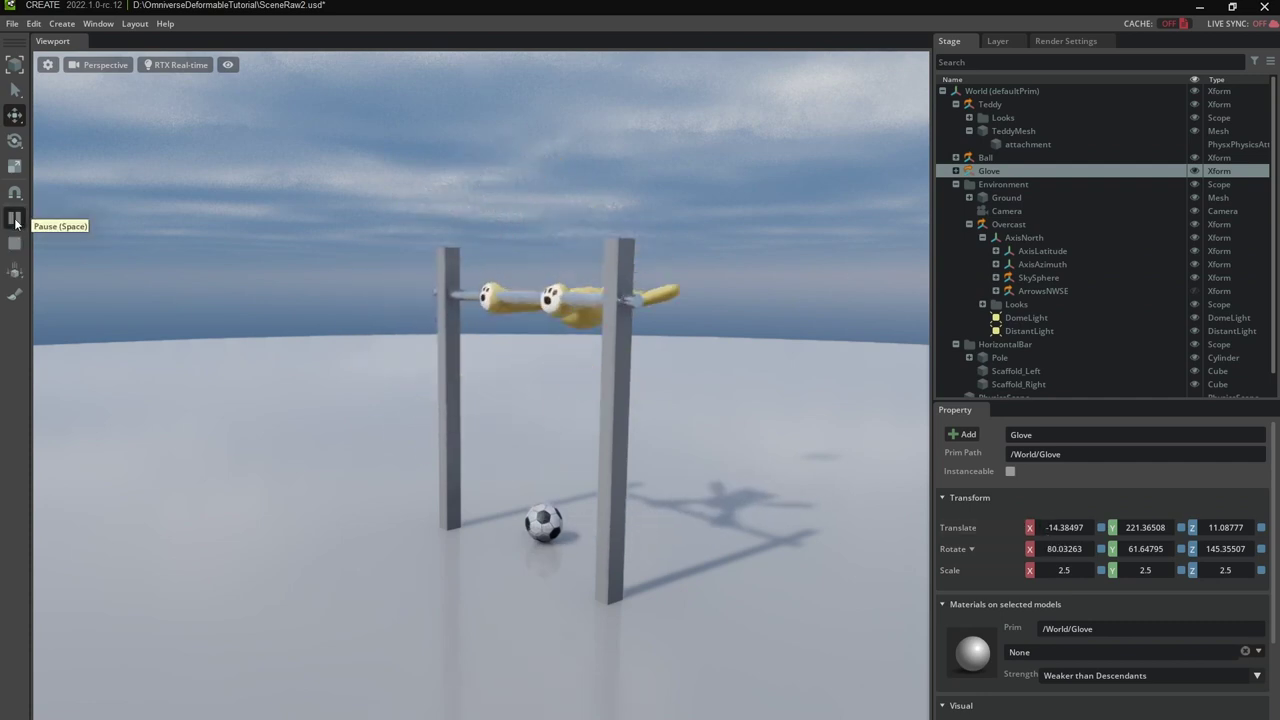
pyautogui.click(14, 243)
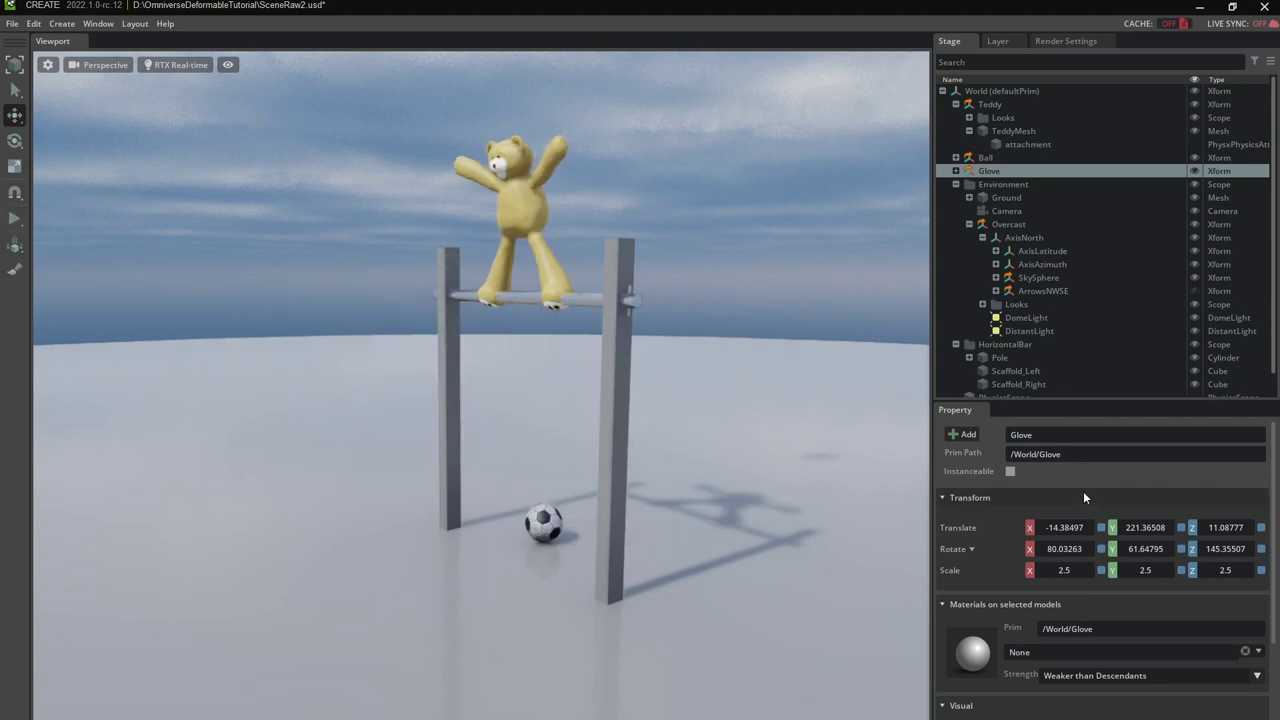
# Step: Set the Glove's Translate Y to 121.36508, then drag it onto the teddy's raised paw
pyautogui.scroll(-2, 1064, 596)
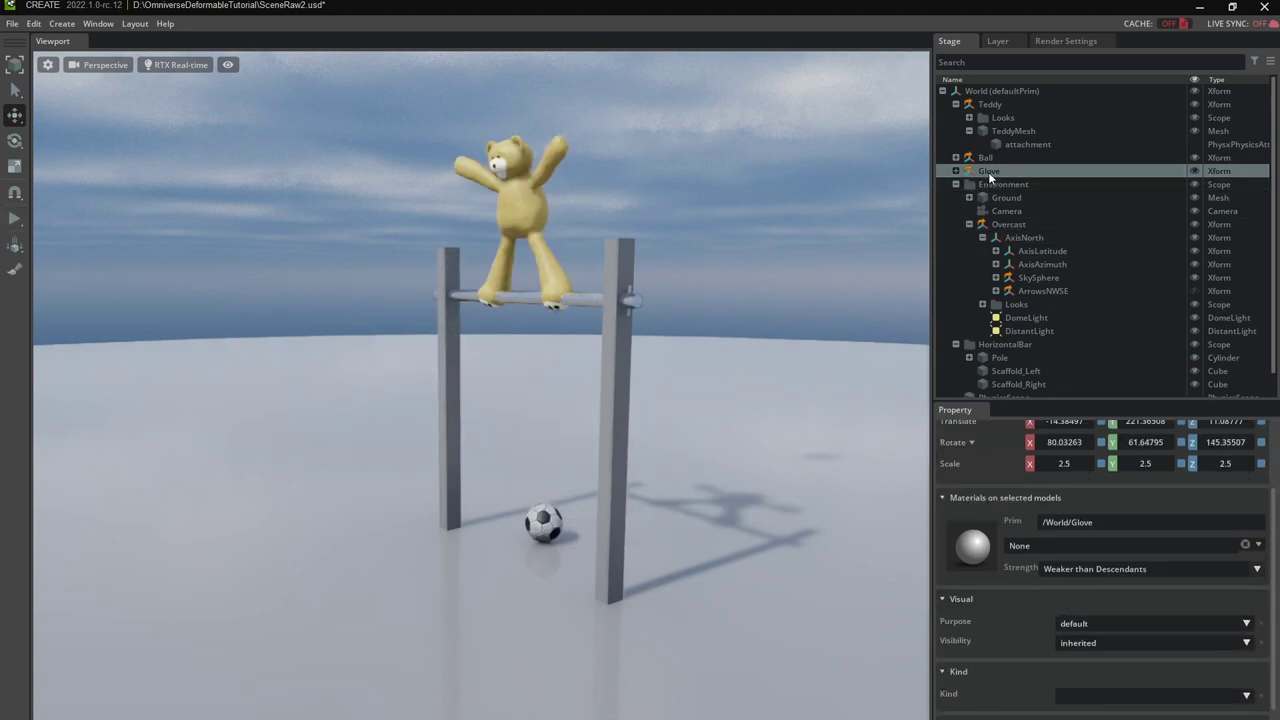
pyautogui.scroll(2, 1155, 530)
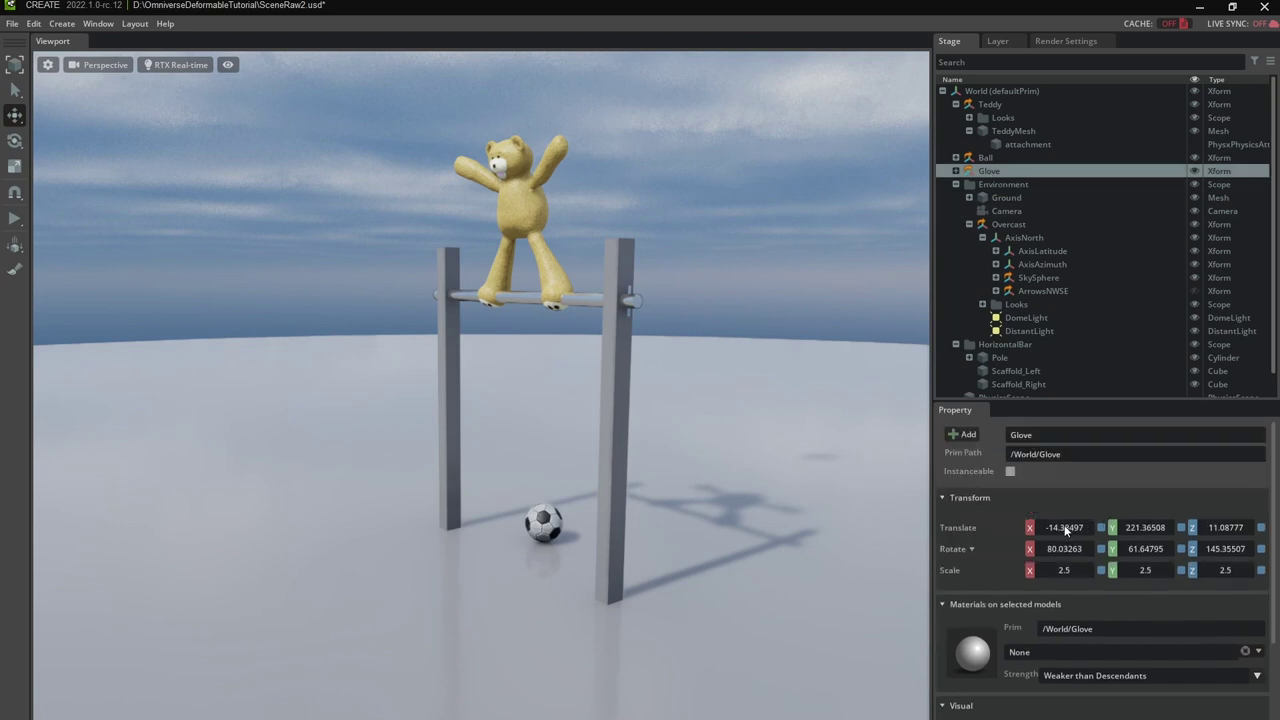
pyautogui.doubleClick(1139, 531)
pyautogui.press('Delete')
pyautogui.write('1')
pyautogui.press('Return')
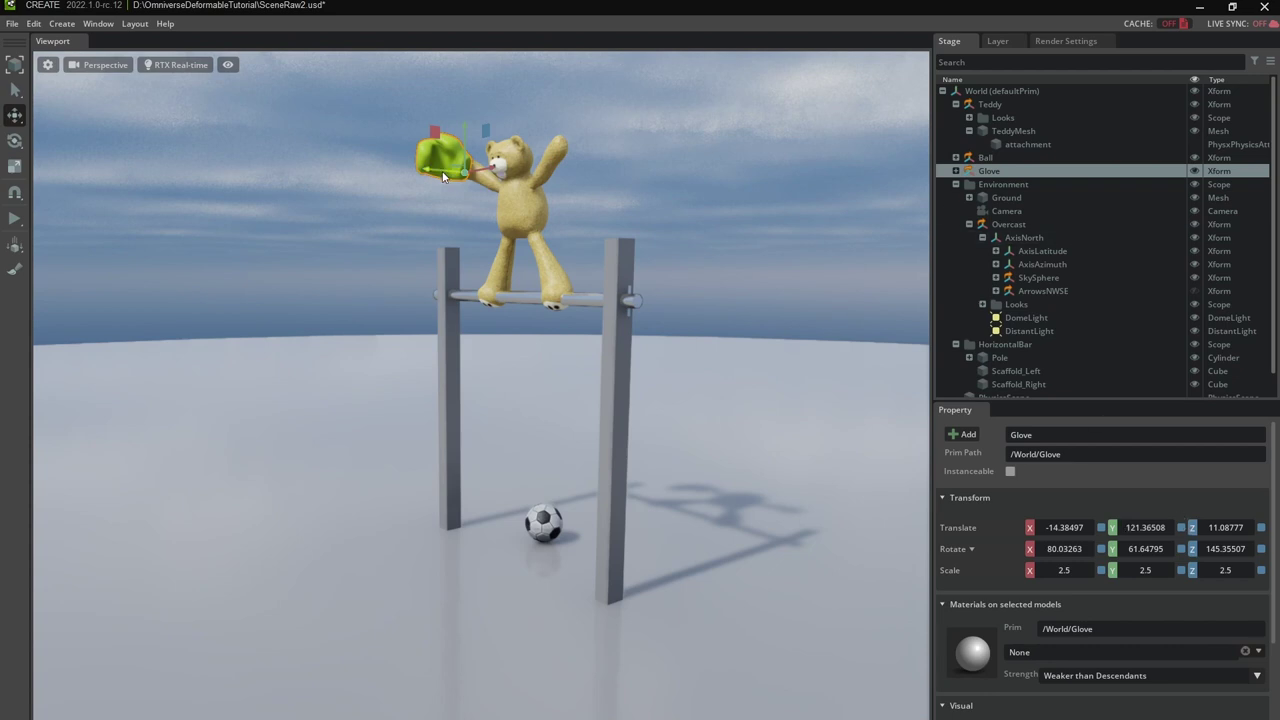
pyautogui.moveTo(444, 173); pyautogui.dragTo(492, 175)
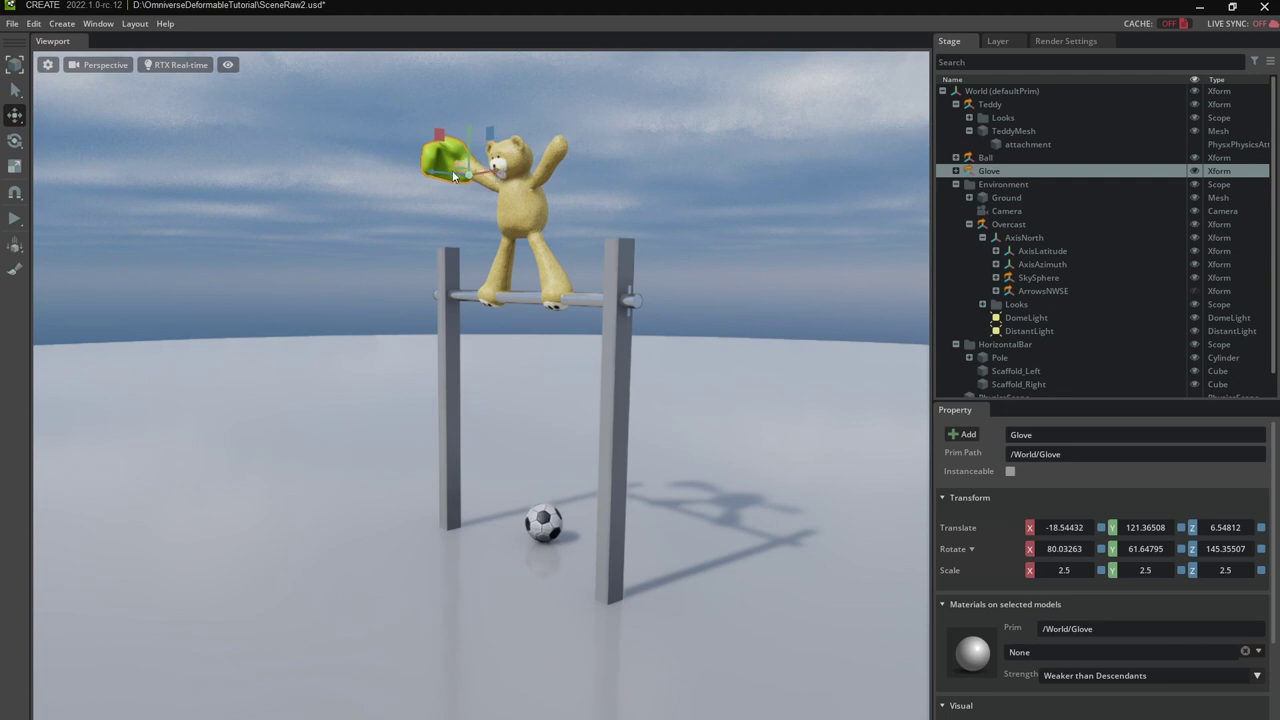
pyautogui.moveTo(452, 178); pyautogui.dragTo(463, 131)
# Step: Add a Deformable Body to the glove mesh Glove_Right_Cube_001
pyautogui.click(444, 145)
pyautogui.rightClick(444, 145)
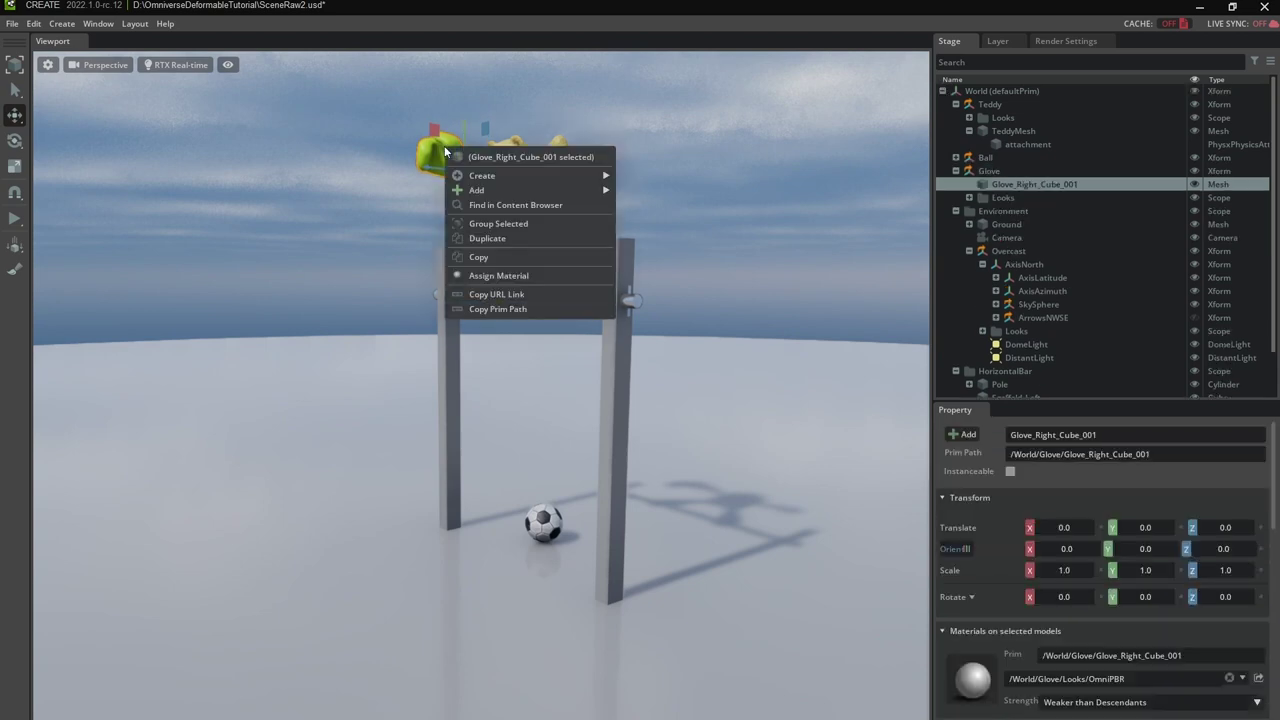
pyautogui.rightClick(1007, 184)
pyautogui.moveTo(1048, 226)
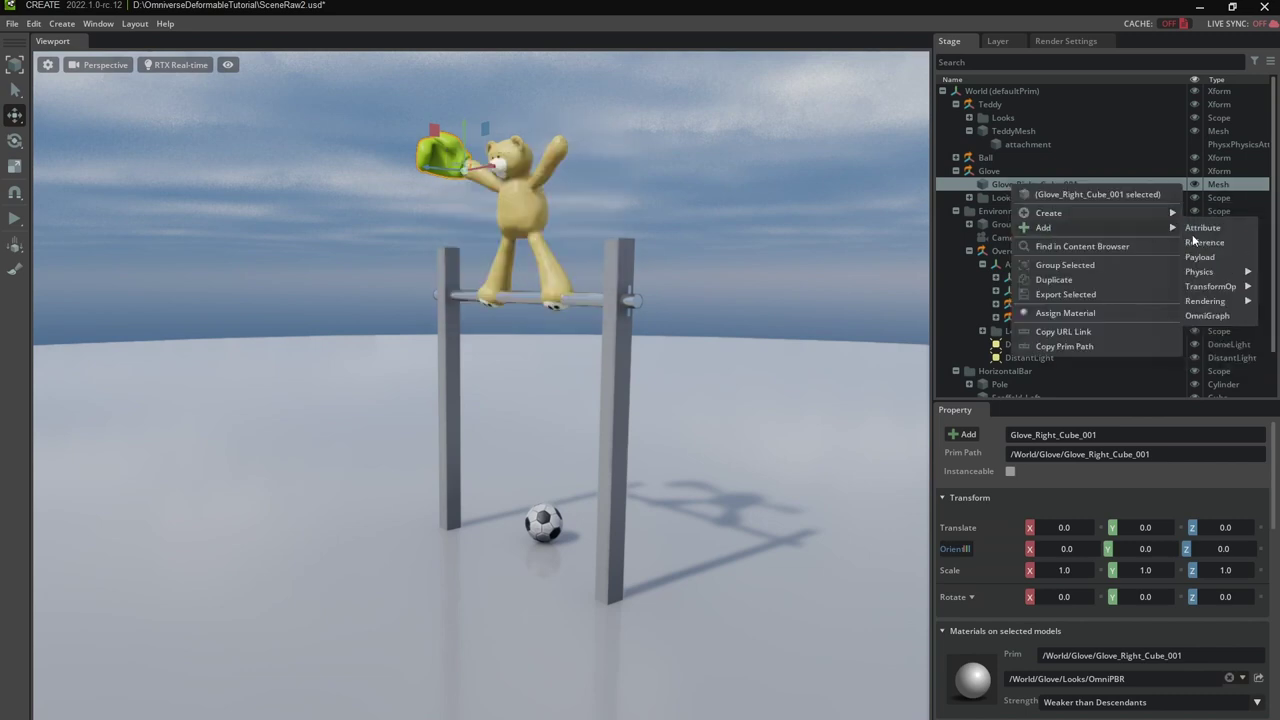
pyautogui.moveTo(1205, 274)
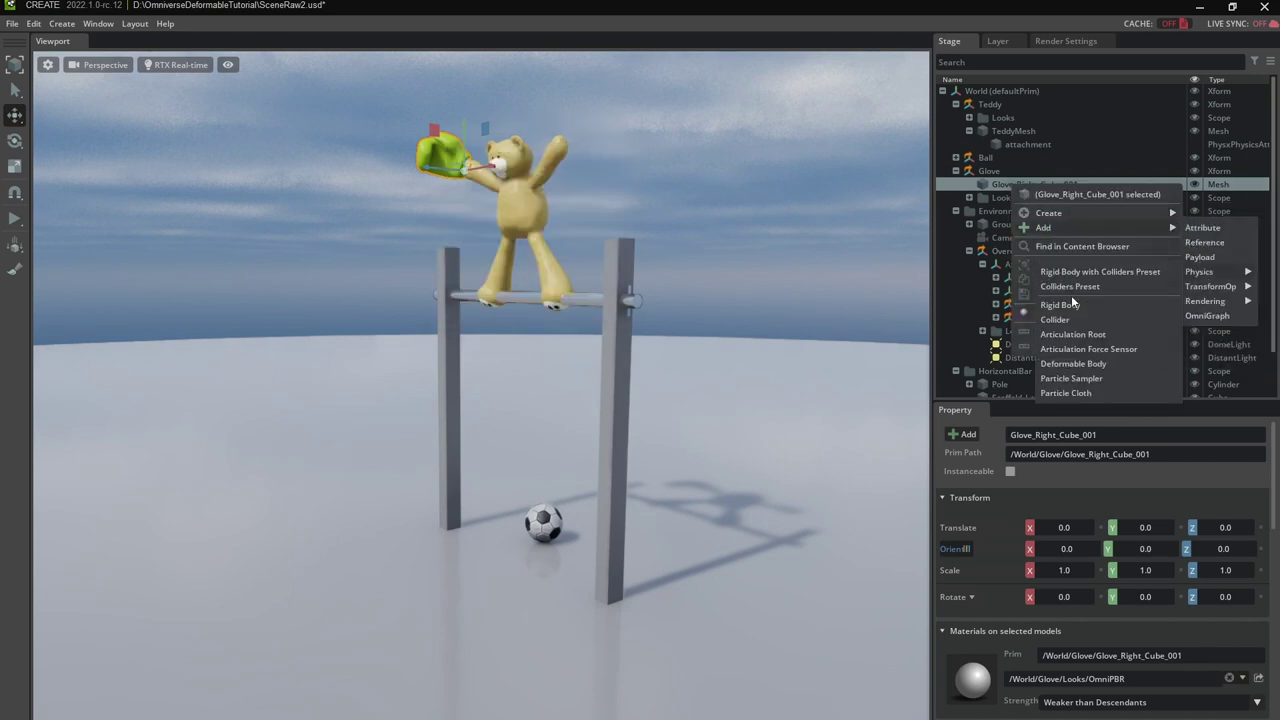
pyautogui.click(1081, 362)
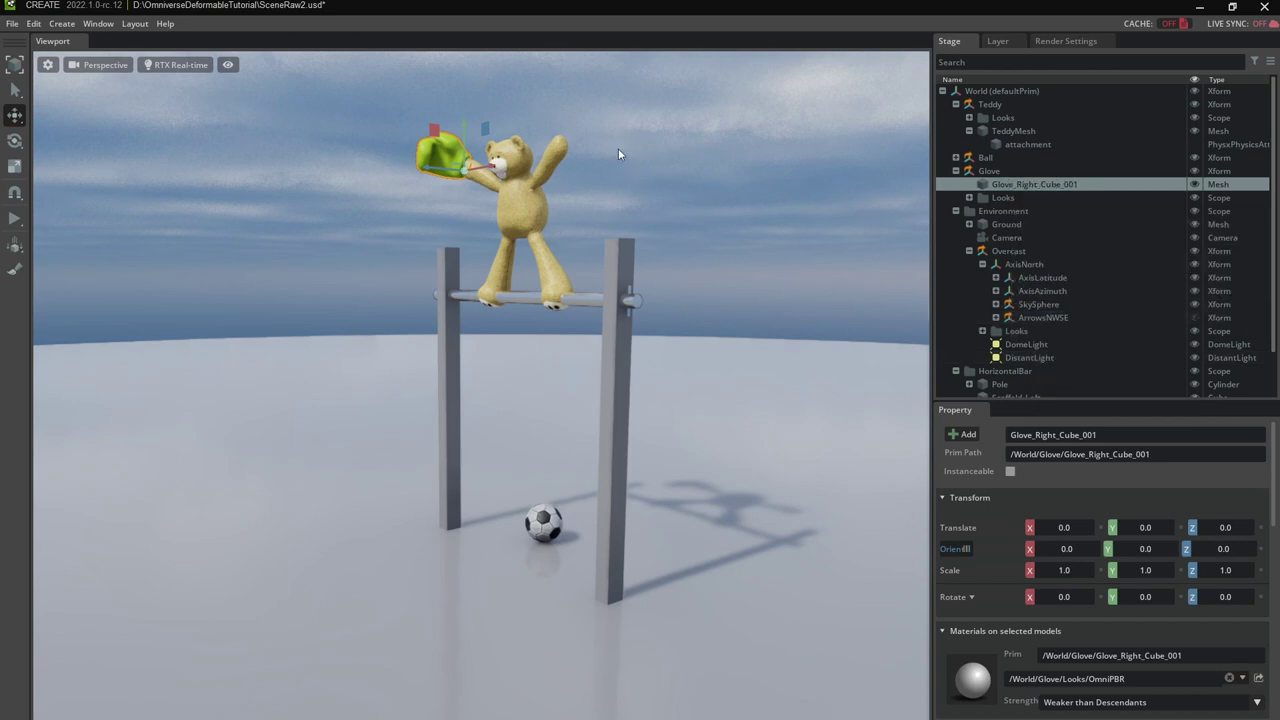
# Step: Set Show By Type > Physics > Deformable Body display to All
pyautogui.click(228, 65)
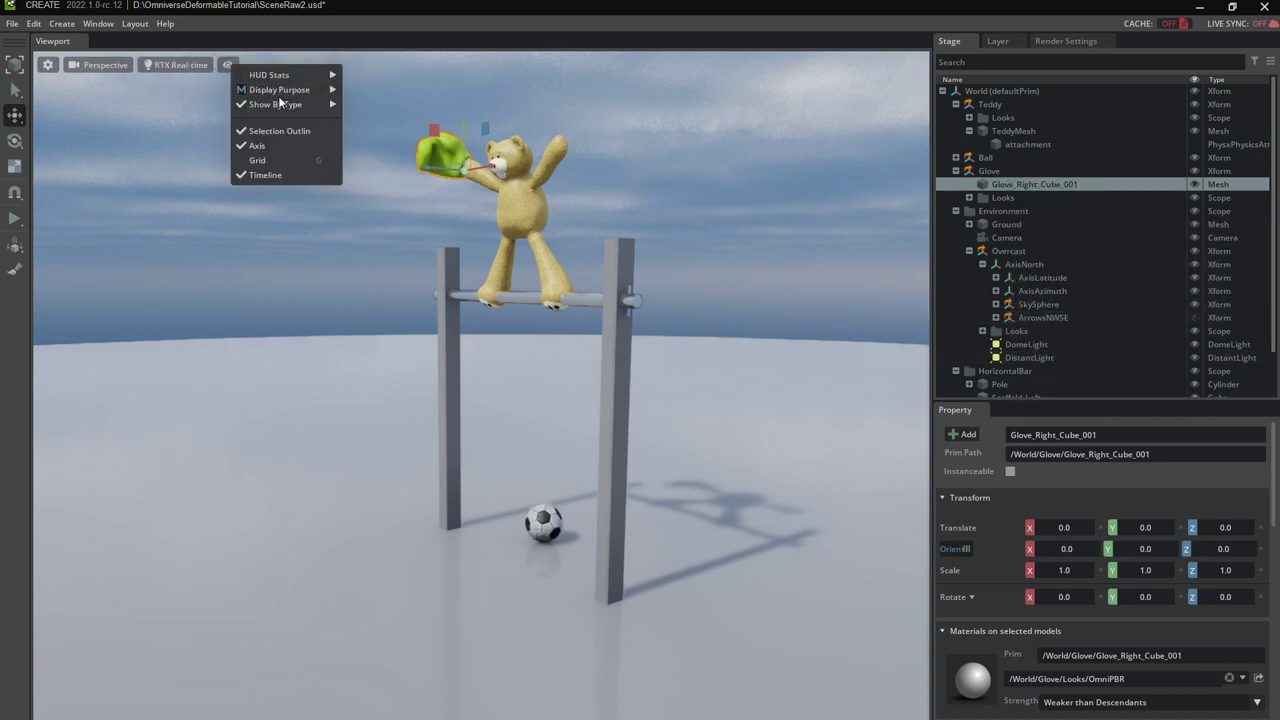
pyautogui.moveTo(334, 110)
pyautogui.moveTo(530, 194)
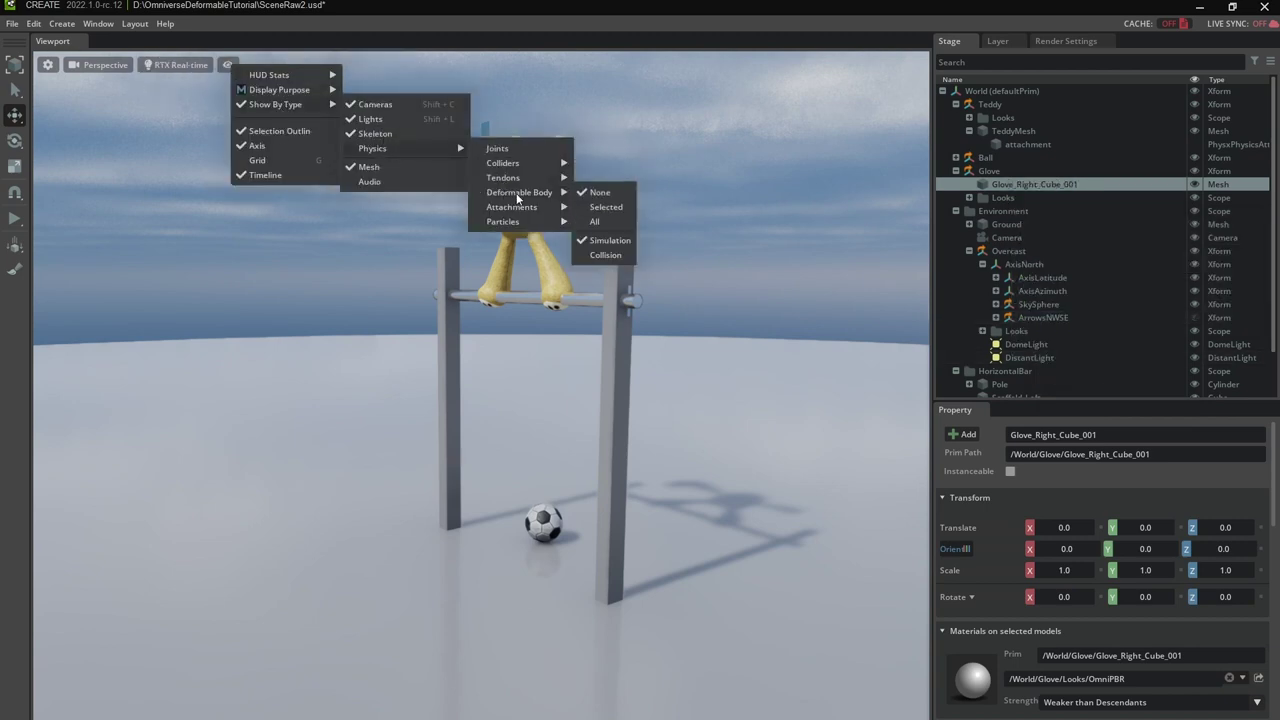
pyautogui.click(600, 221)
pyautogui.click(630, 154)
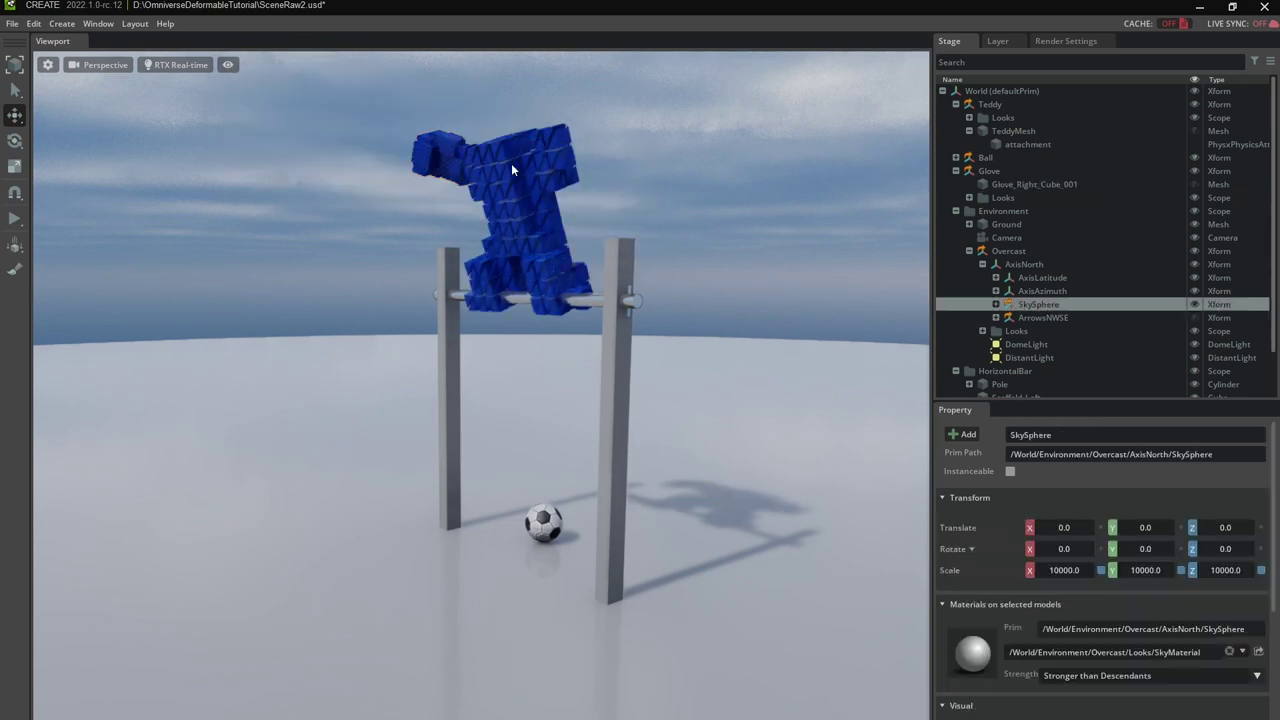
# Step: Lower the glove's Simulation Mesh Resolution from 10 to 4
pyautogui.click(442, 155)
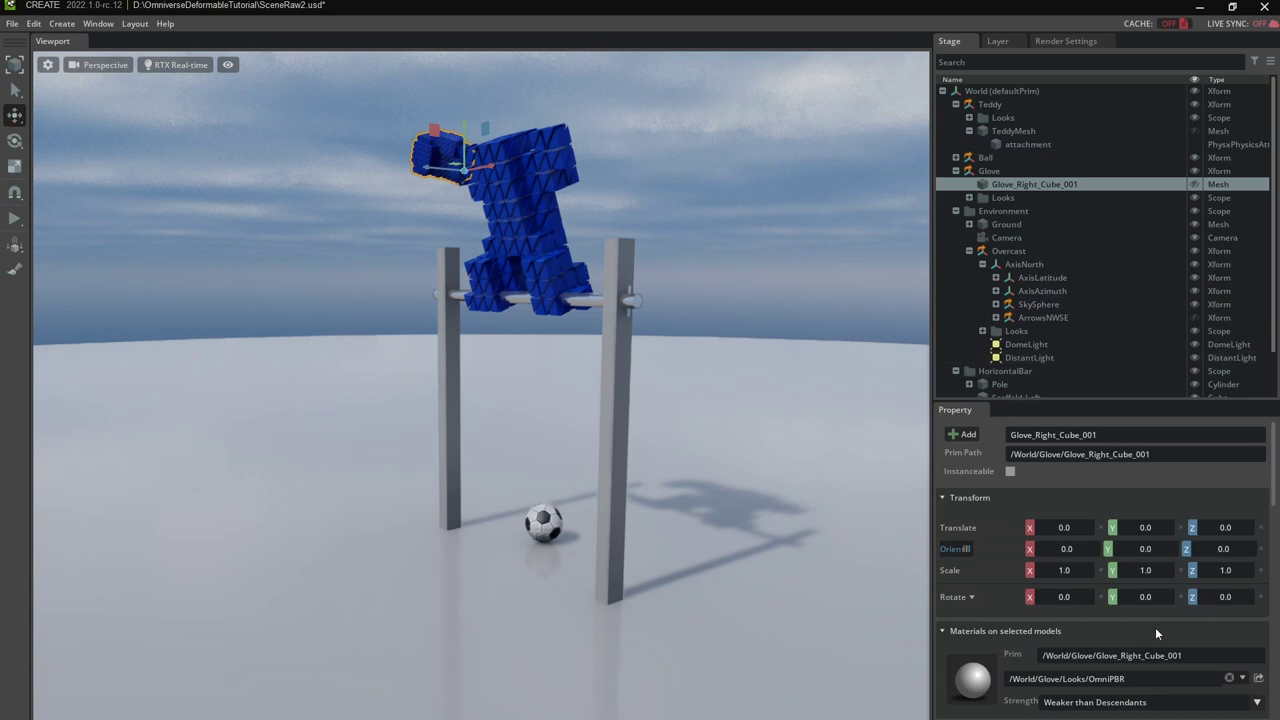
pyautogui.scroll(-10, 1152, 627)
pyautogui.scroll(-3, 1126, 622)
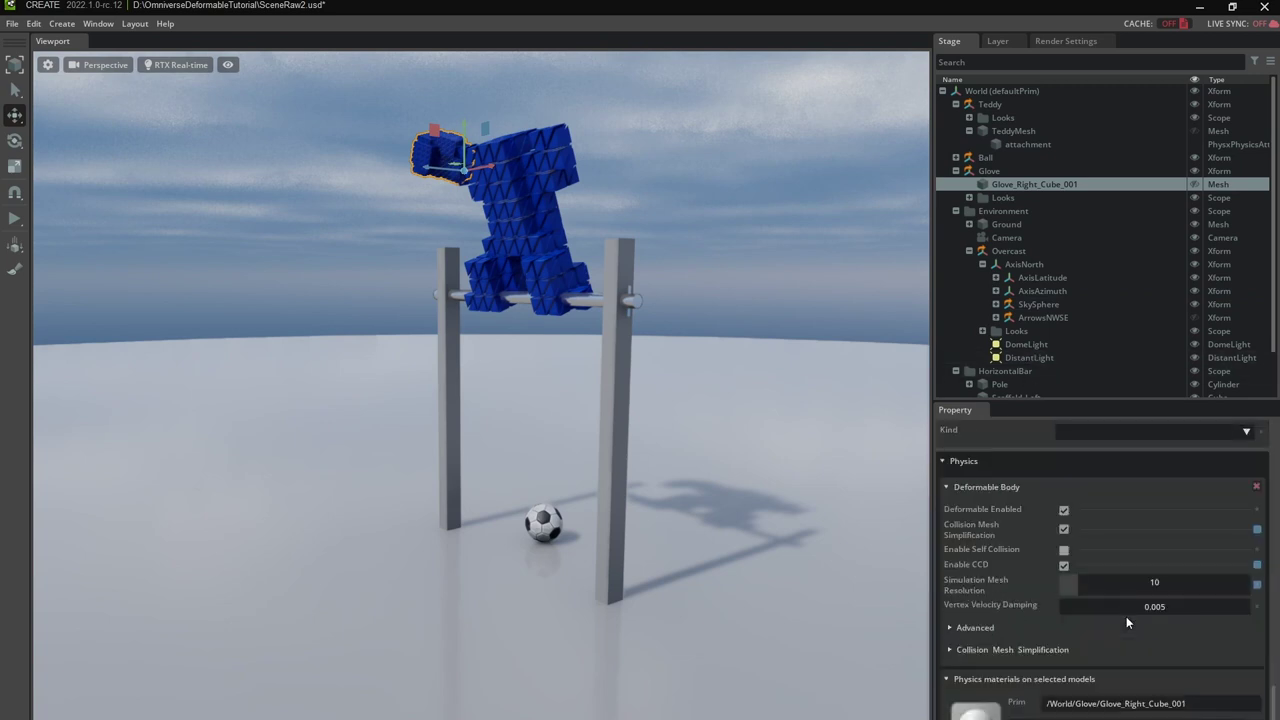
pyautogui.moveTo(1072, 590); pyautogui.dragTo(1056, 587)
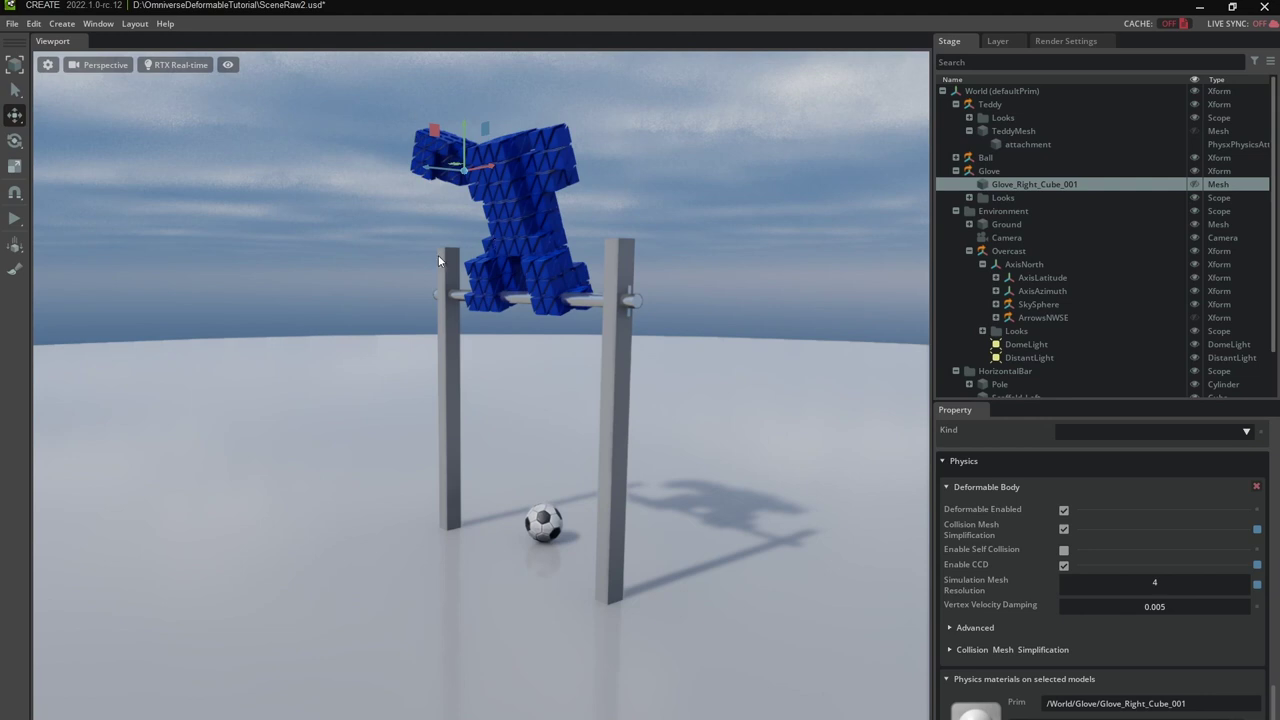
# Step: Set the Deformable Body debug display back to None
pyautogui.click(228, 65)
pyautogui.moveTo(280, 103)
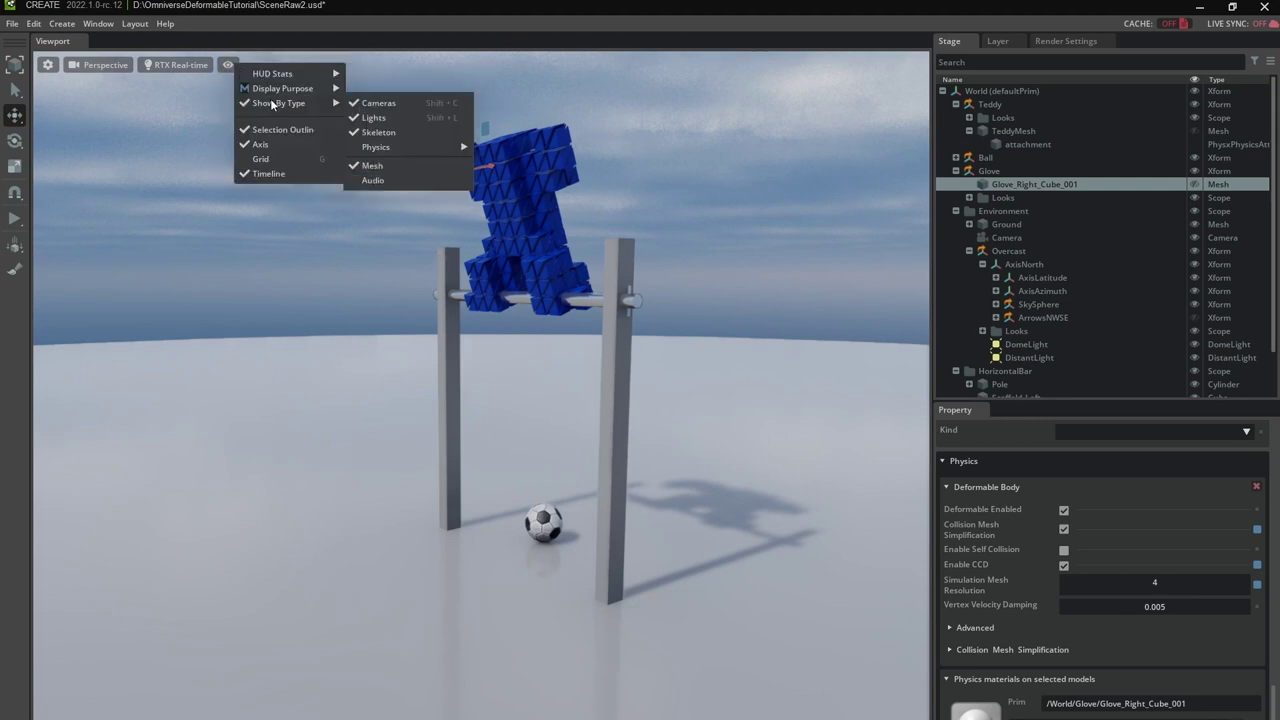
pyautogui.moveTo(390, 147)
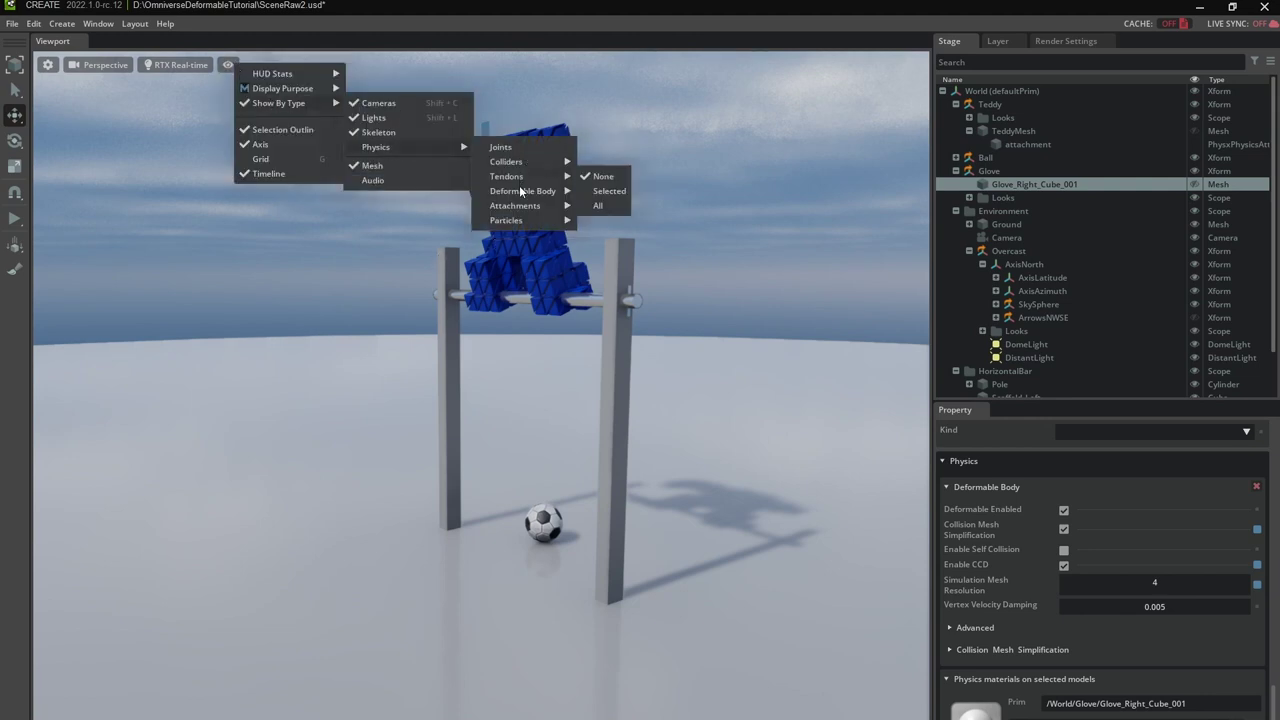
pyautogui.moveTo(521, 190)
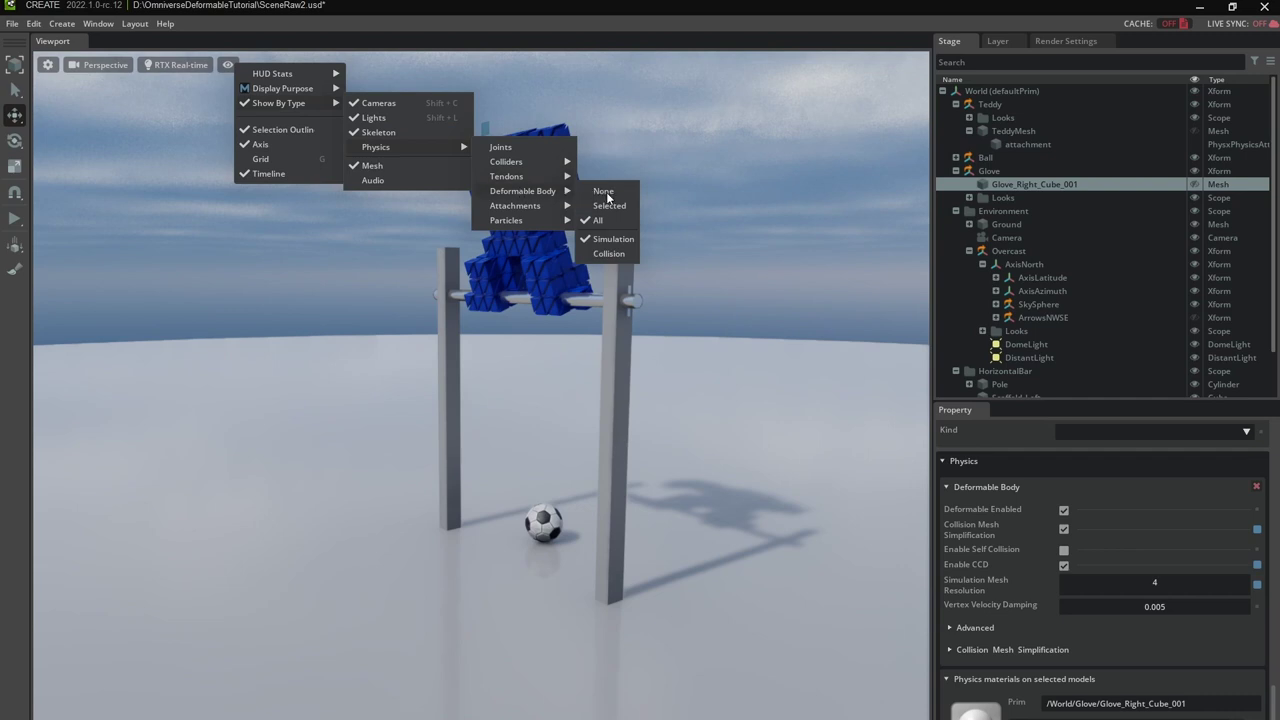
pyautogui.click(604, 192)
pyautogui.click(727, 156)
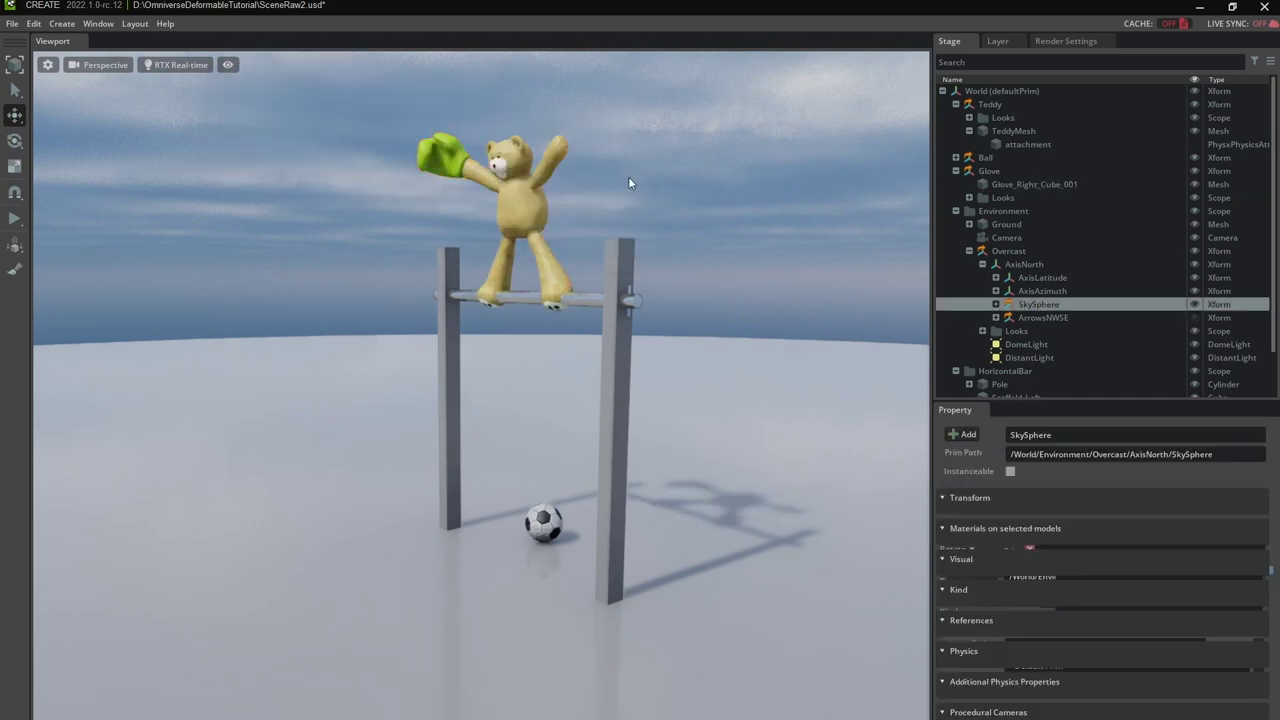
# Step: Create a physics attachment joining the glove and TeddyMesh
pyautogui.click(438, 158)
pyautogui.keyDown('shift'); pyautogui.click(495, 185); pyautogui.keyUp('shift')
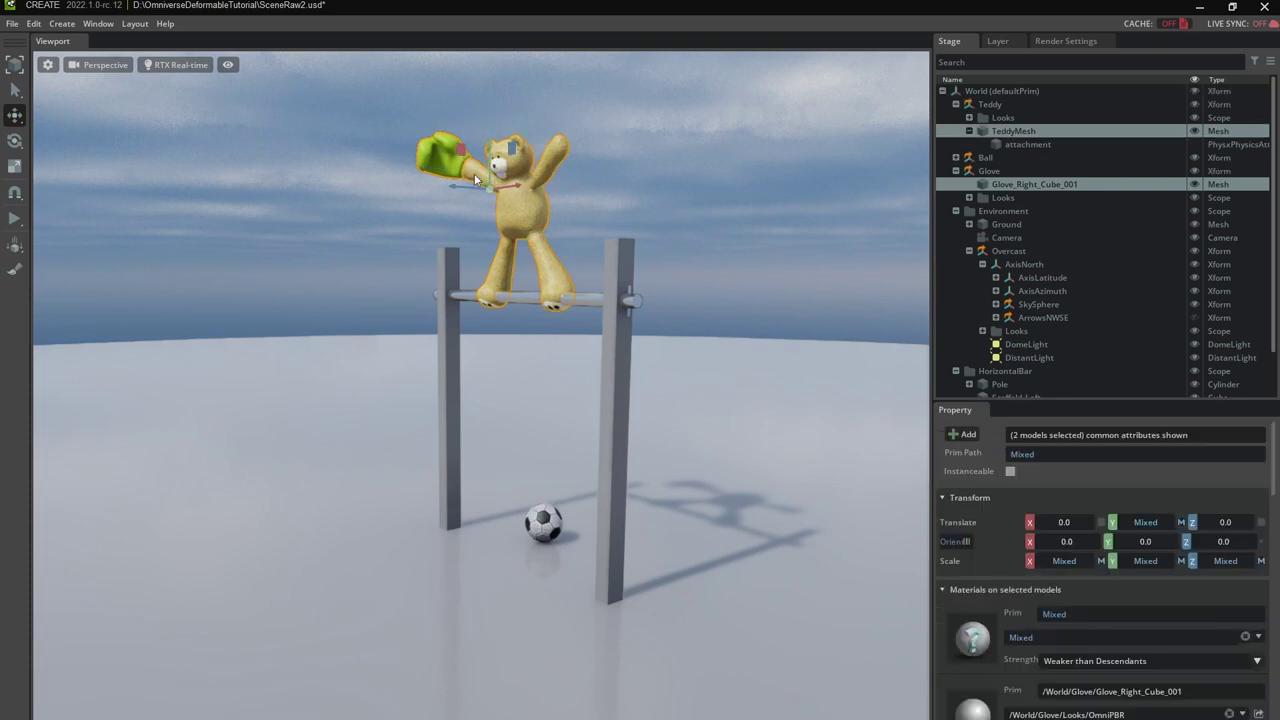
pyautogui.rightClick(475, 178)
pyautogui.moveTo(511, 203)
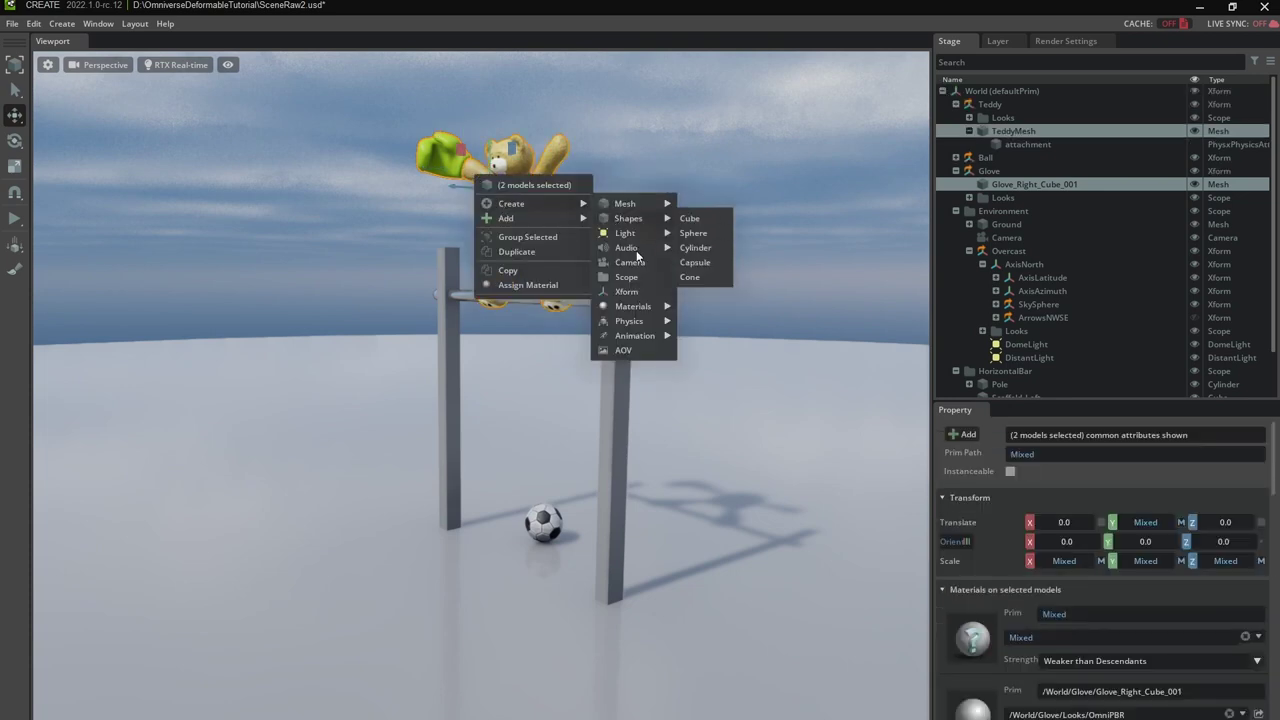
pyautogui.moveTo(629, 320)
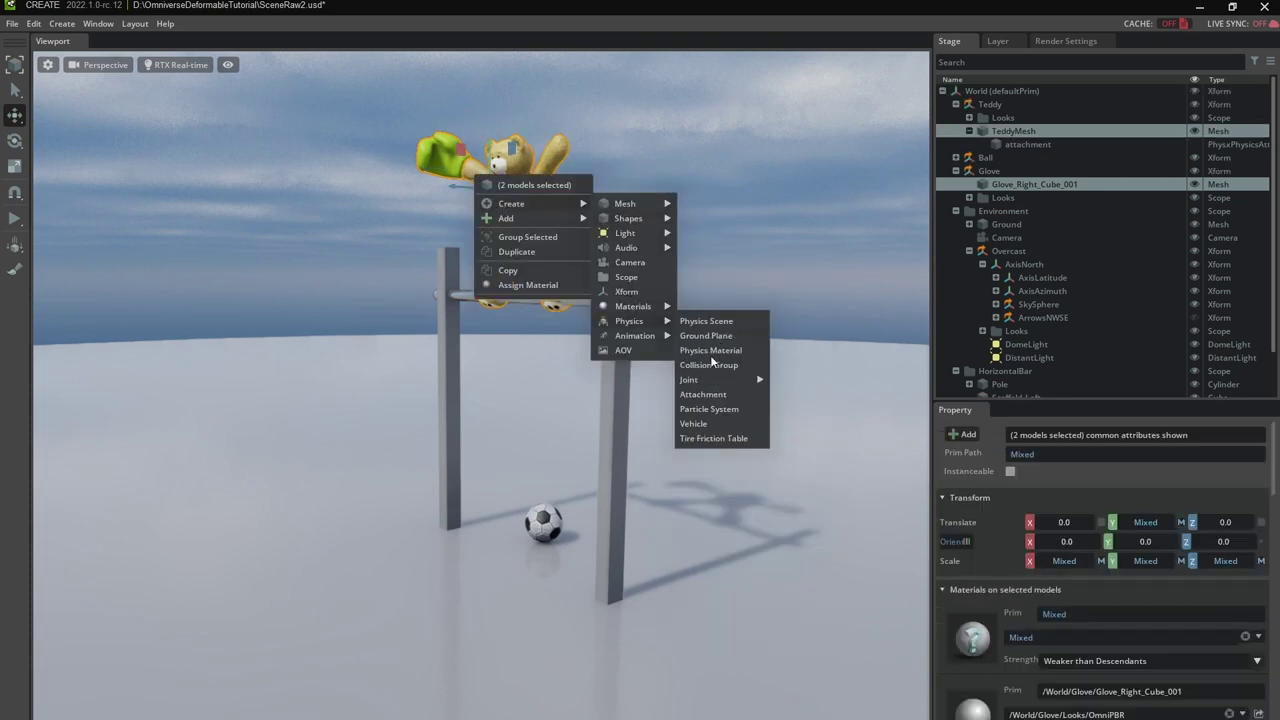
pyautogui.click(709, 393)
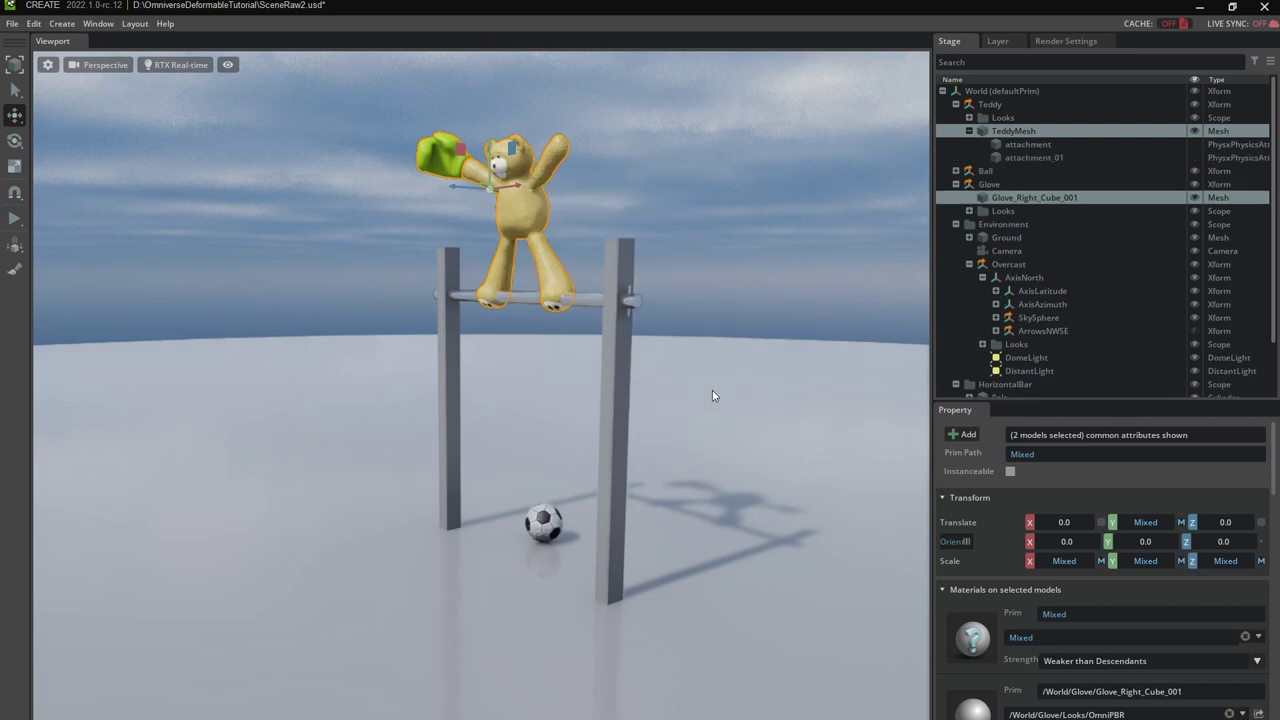
pyautogui.click(679, 176)
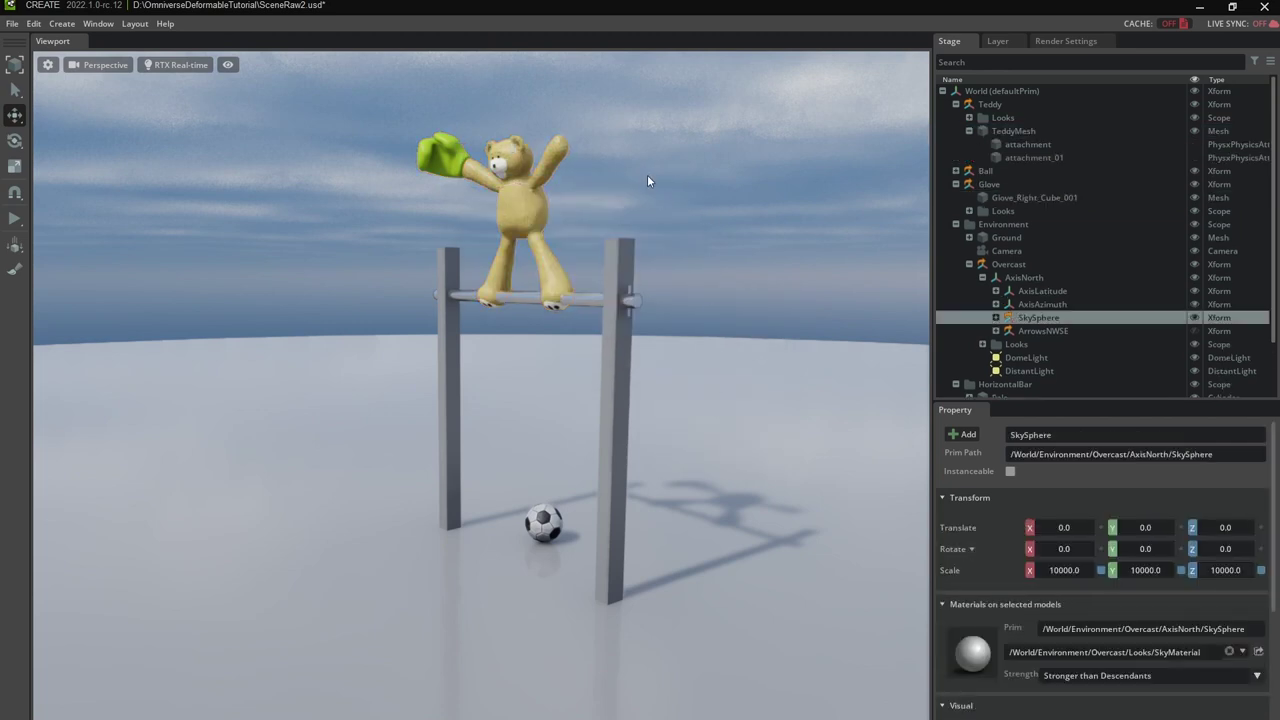
pyautogui.click(15, 220)
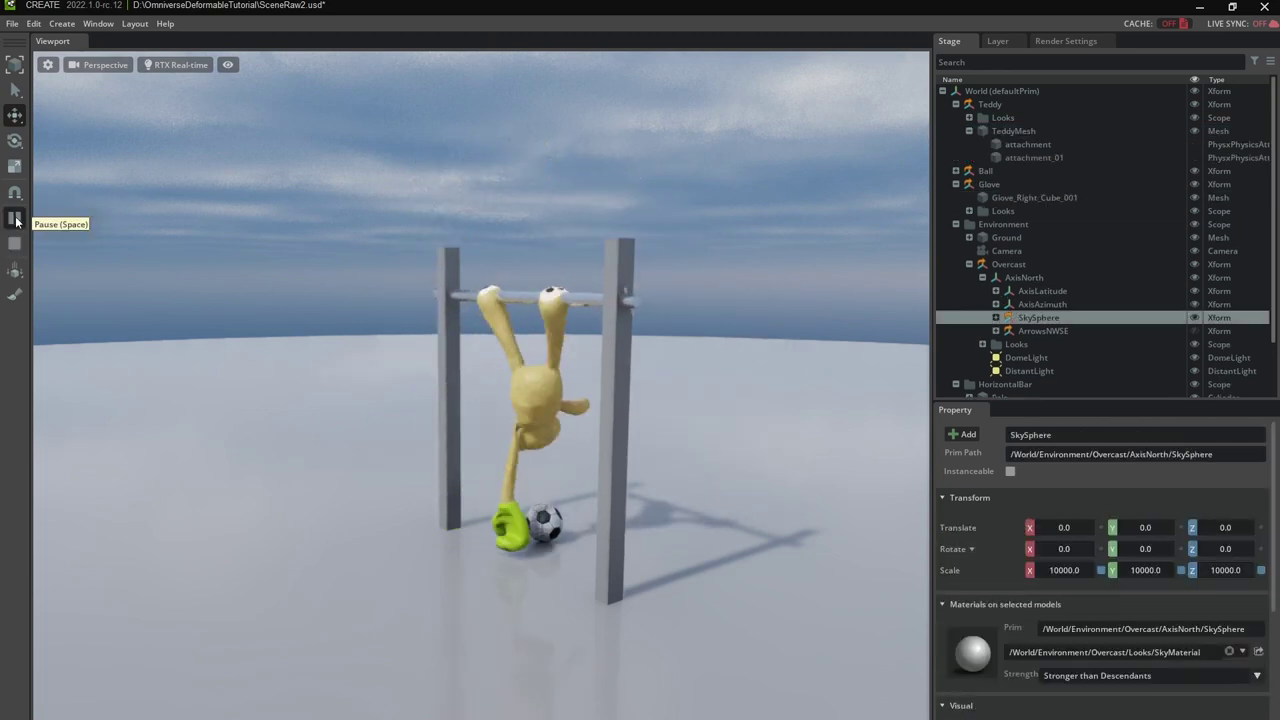
pyautogui.click(15, 244)
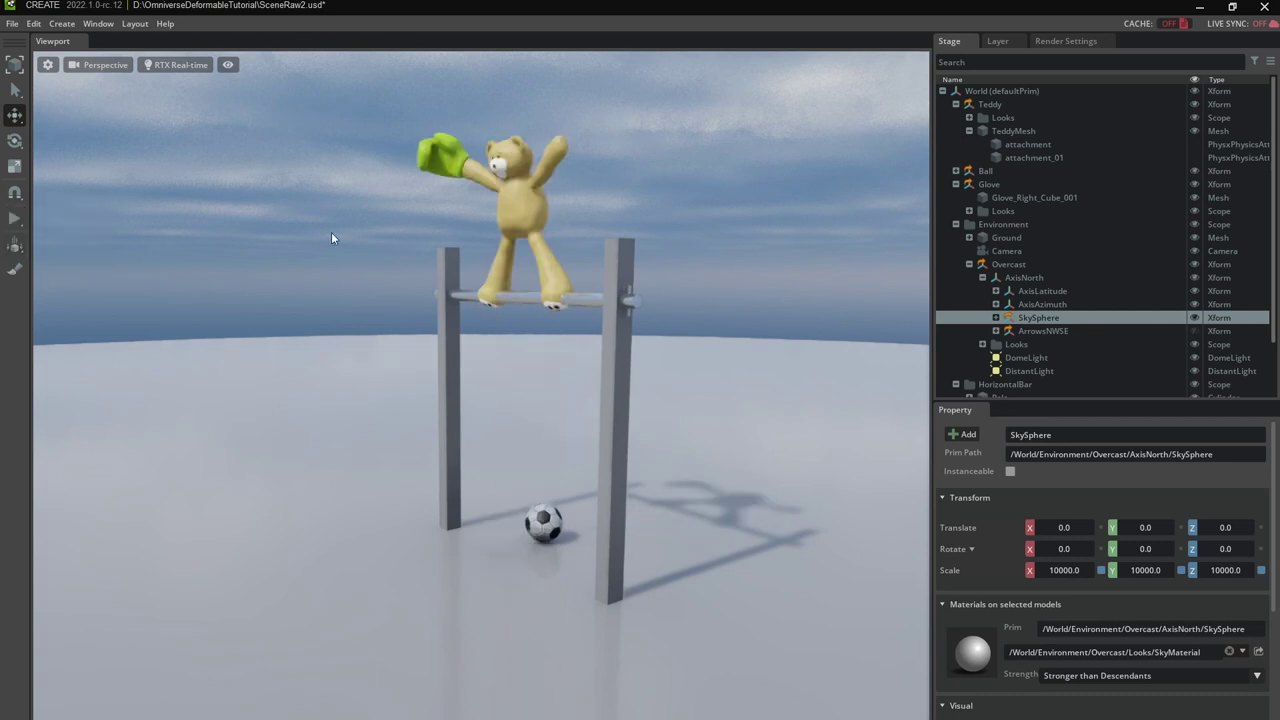
pyautogui.click(449, 160)
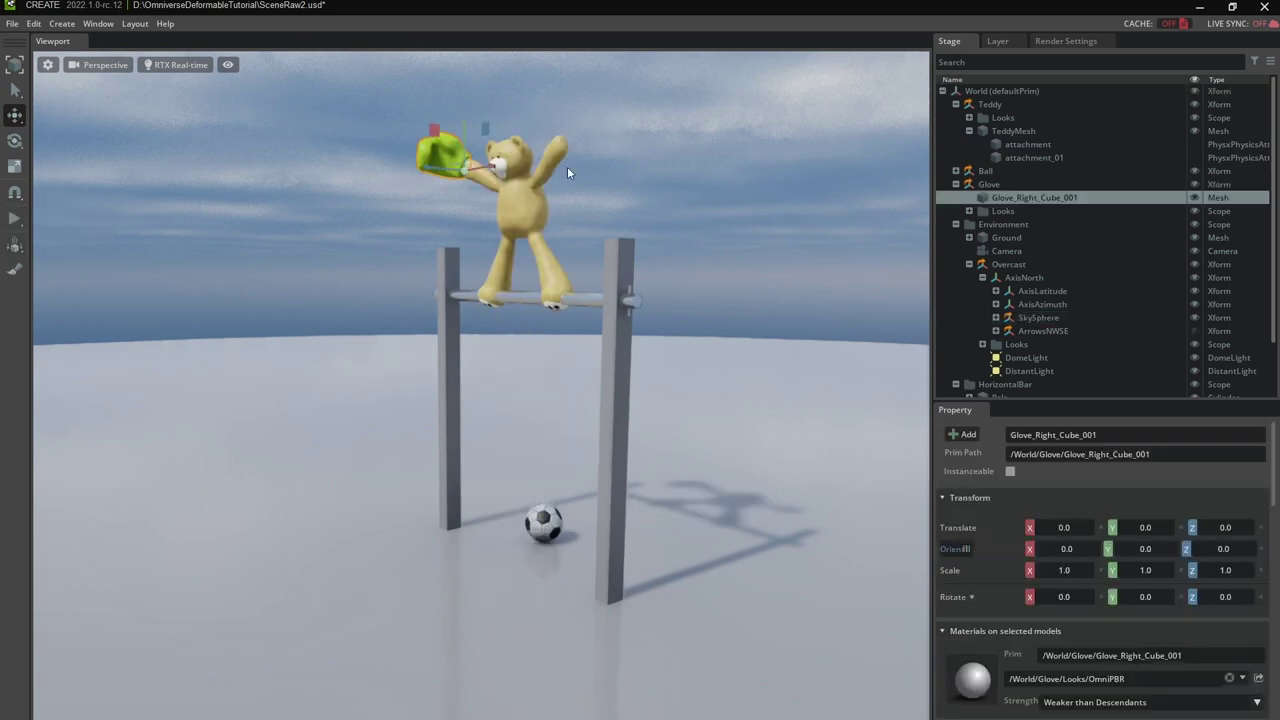
# Step: Add a Mass property to Glove_Right_Cube_001 and set its mass to 0.05
pyautogui.rightClick(1036, 196)
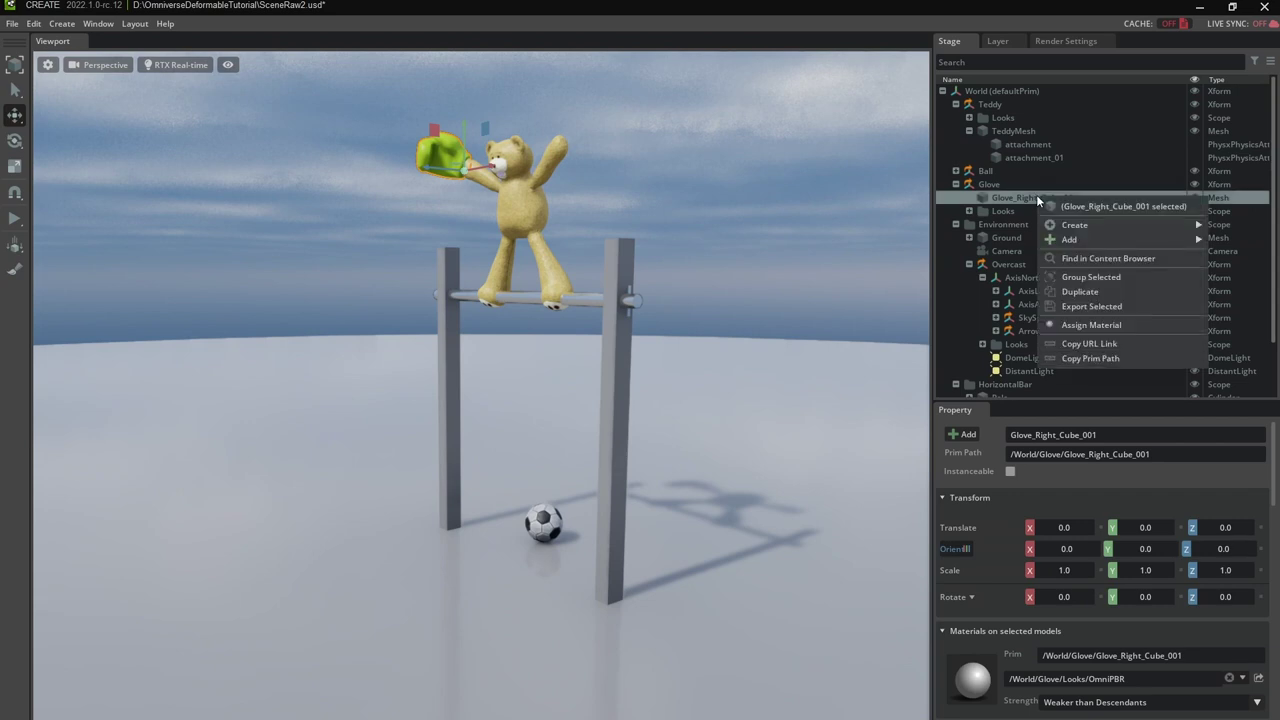
pyautogui.moveTo(1093, 242)
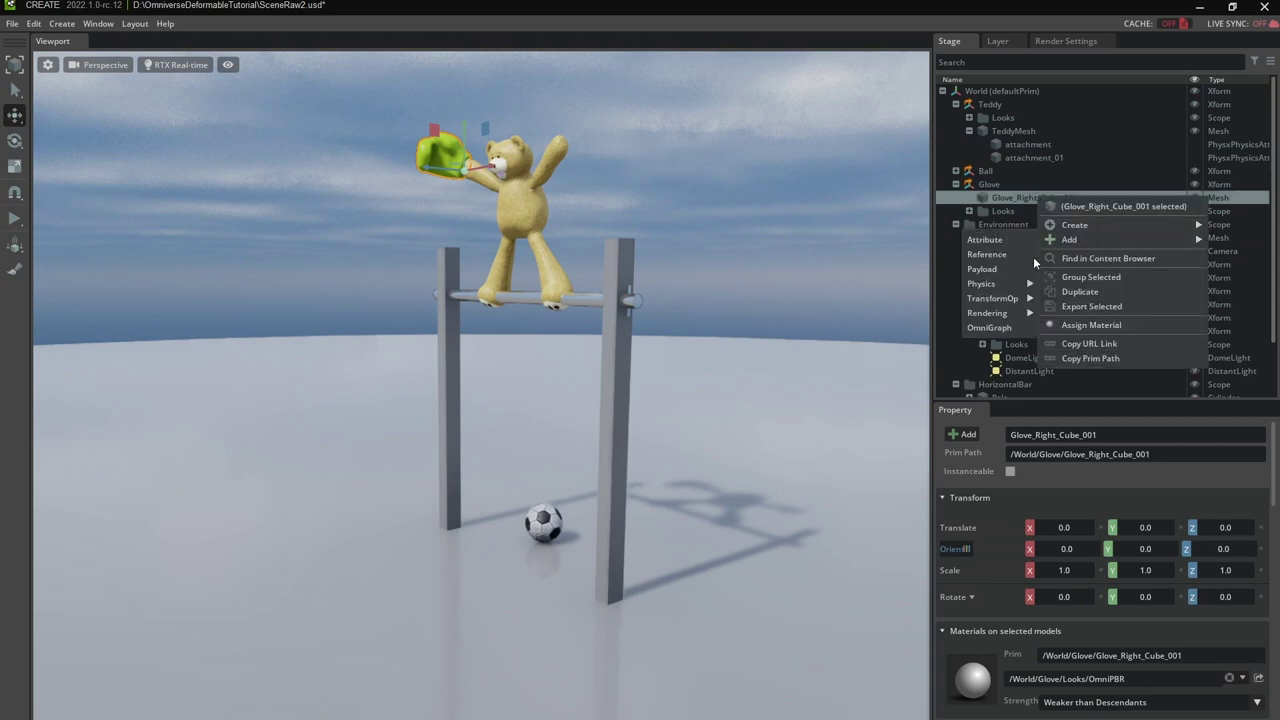
pyautogui.moveTo(1005, 297)
pyautogui.click(1057, 283)
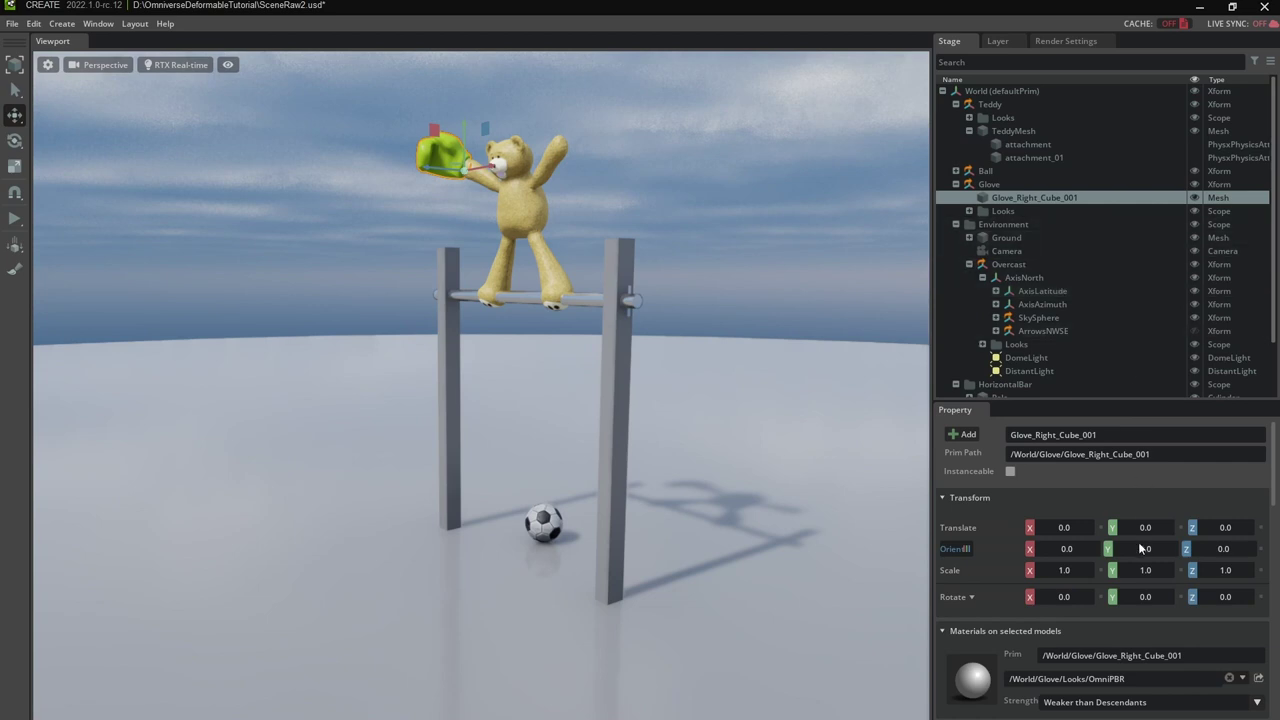
pyautogui.scroll(-10, 1140, 537)
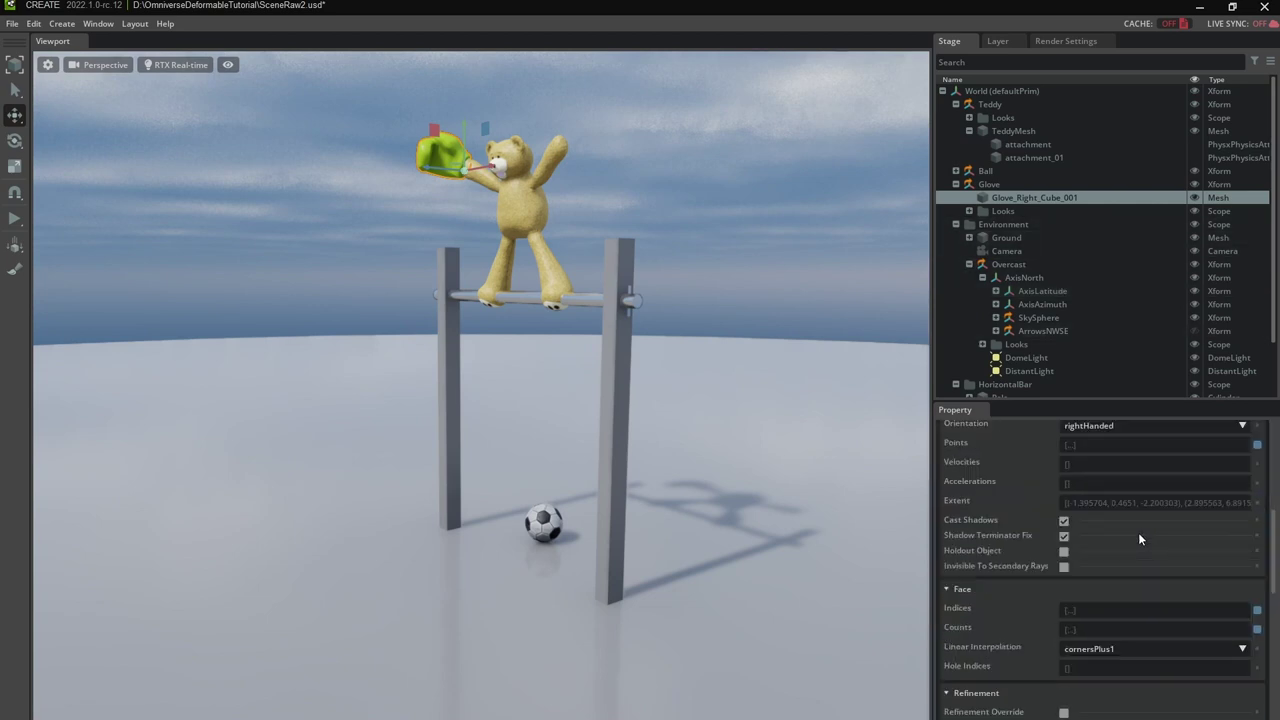
pyautogui.scroll(-5, 1137, 541)
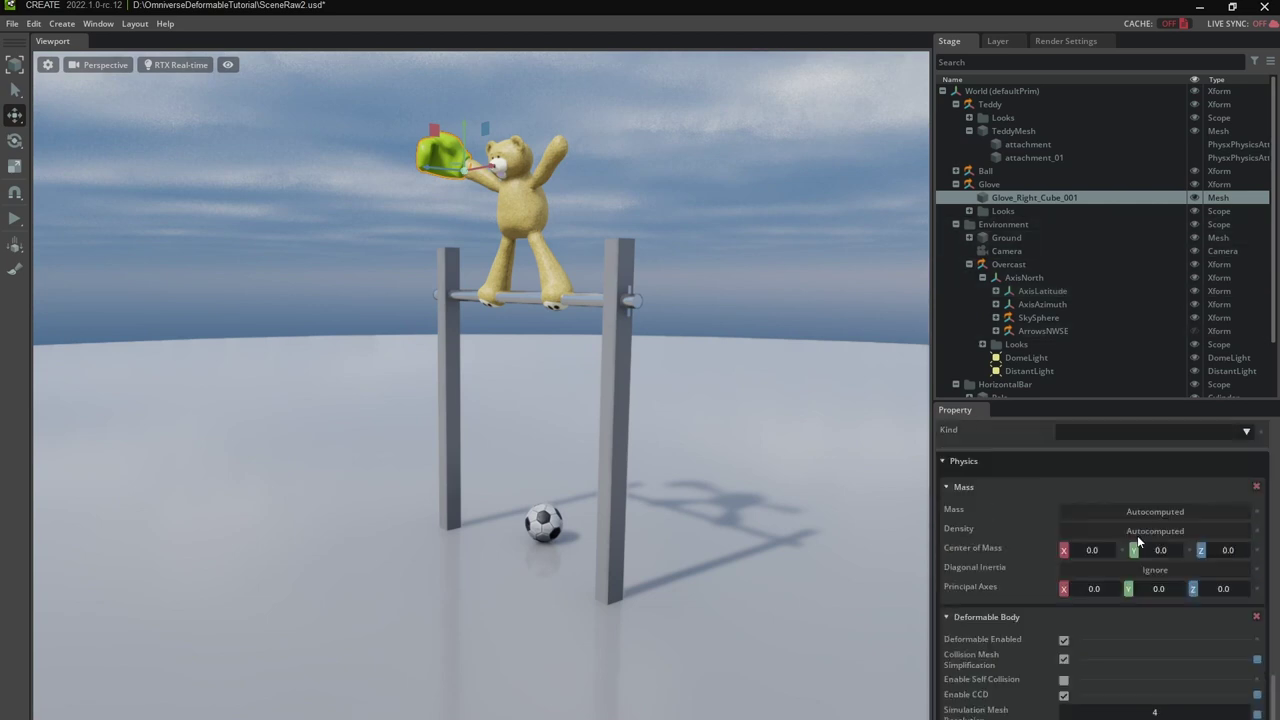
pyautogui.scroll(2, 1139, 507)
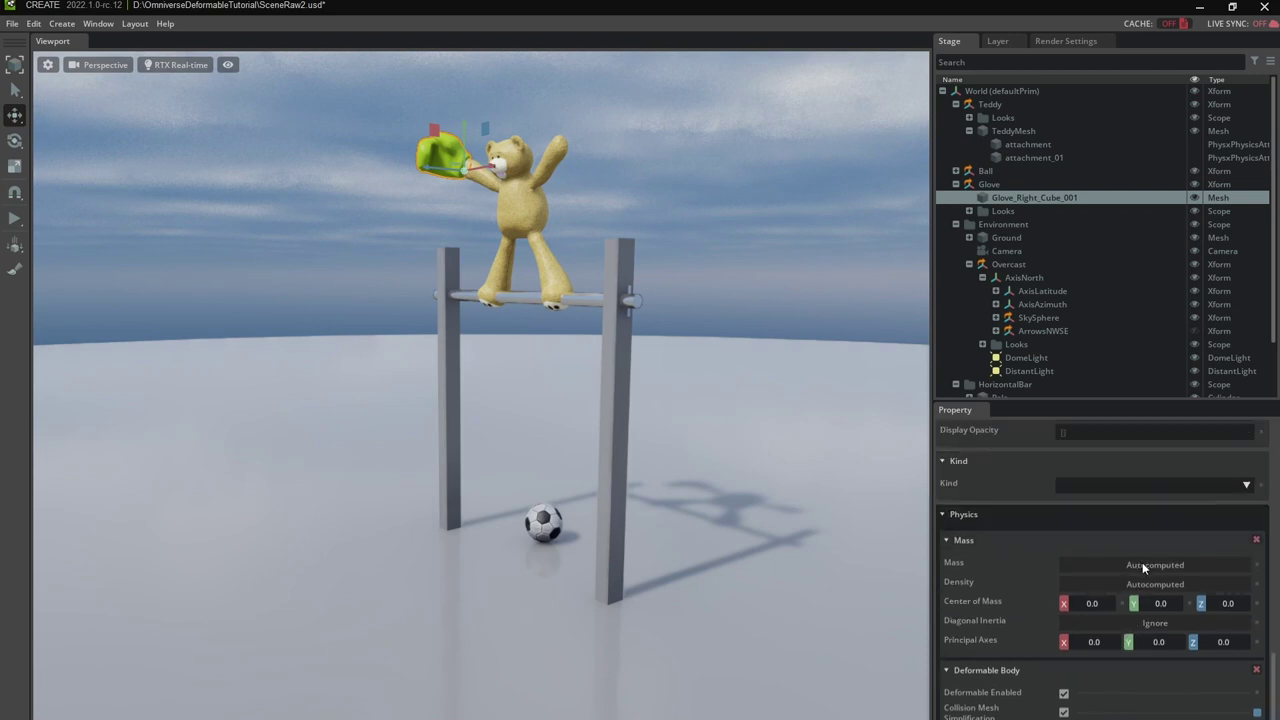
pyautogui.click(1142, 562)
pyautogui.write('0.05')
pyautogui.press('Return')
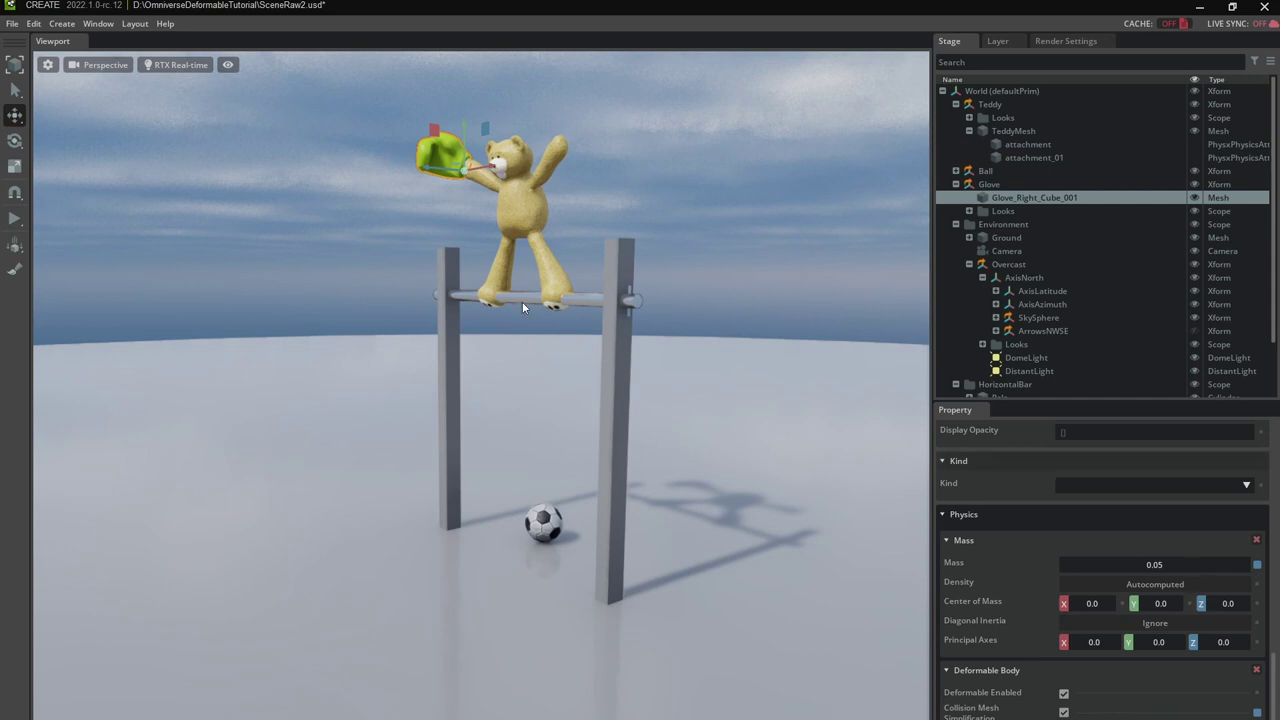
pyautogui.click(306, 282)
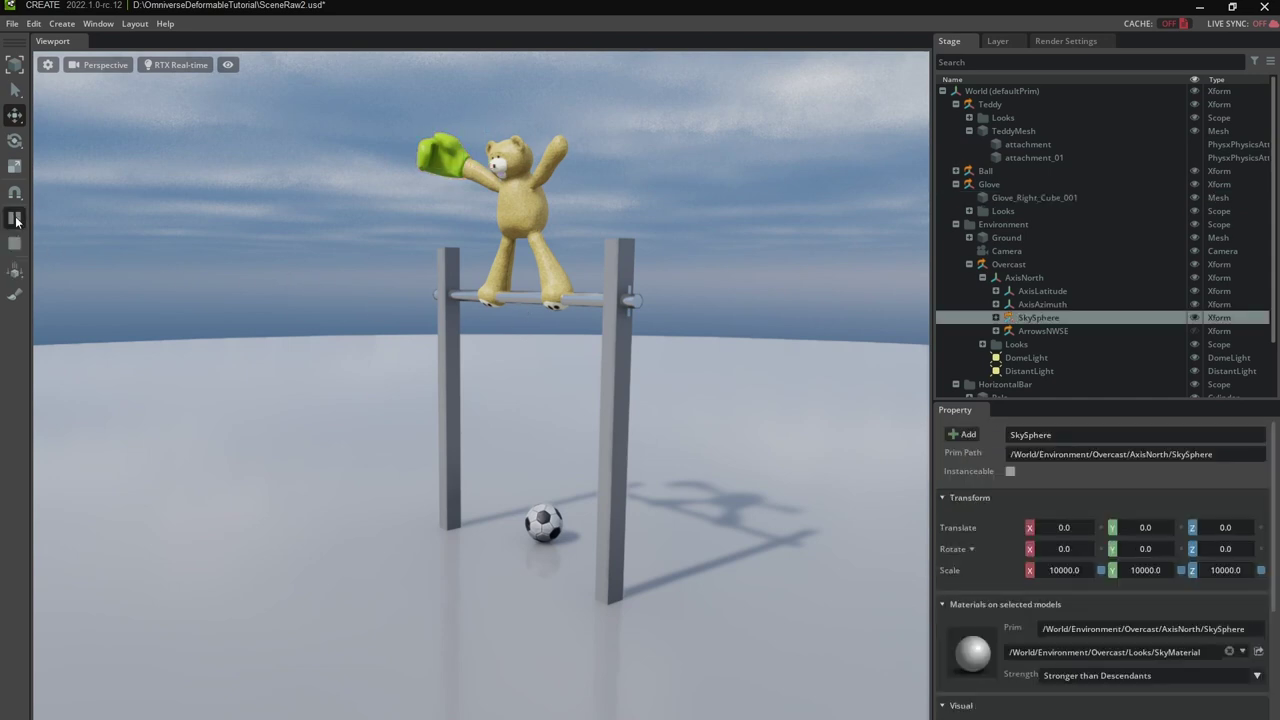